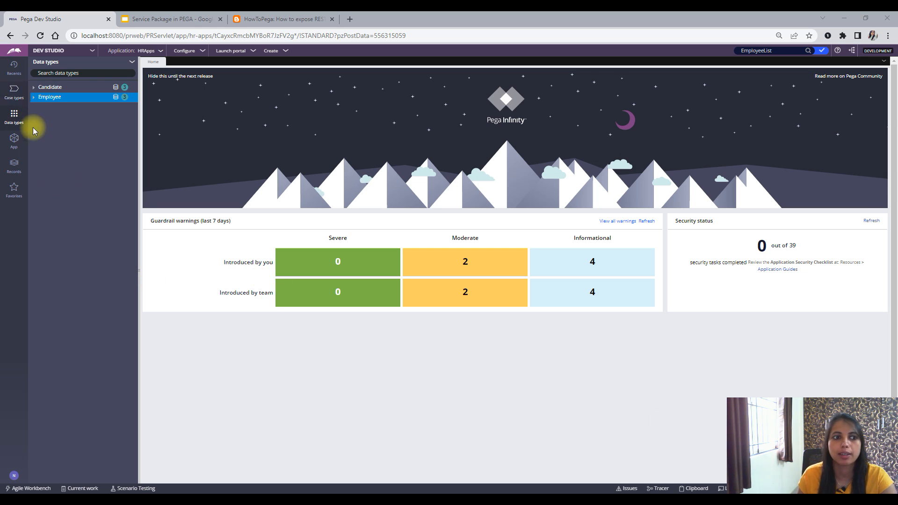
- Open the TestPackage service package record from the Integration-Resources records
click(15, 169)
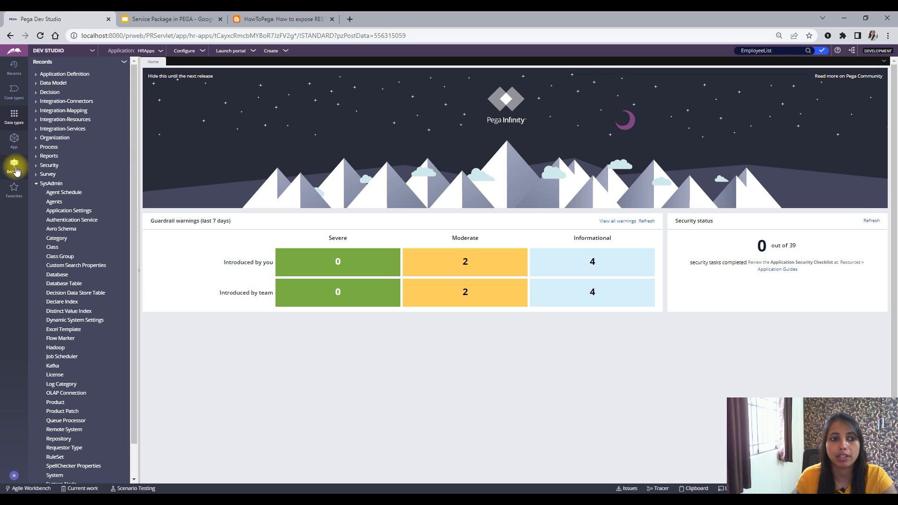
click(37, 120)
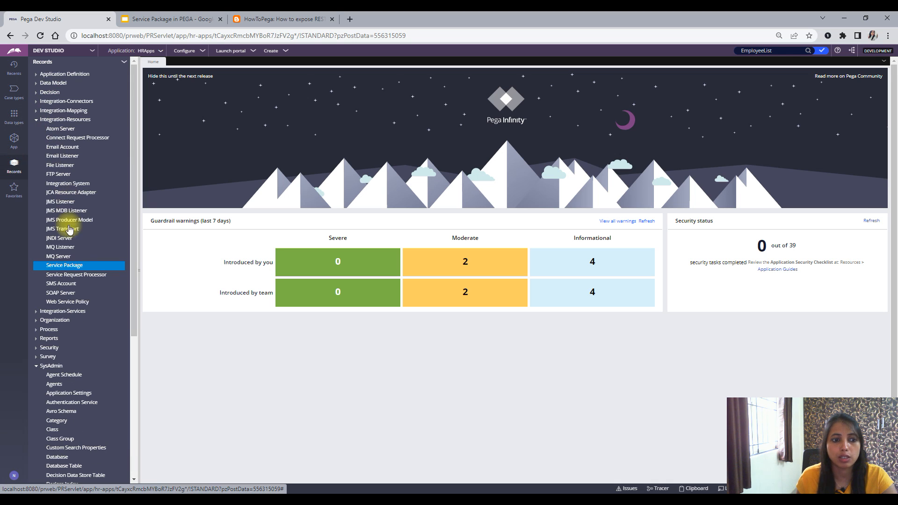
click(72, 269)
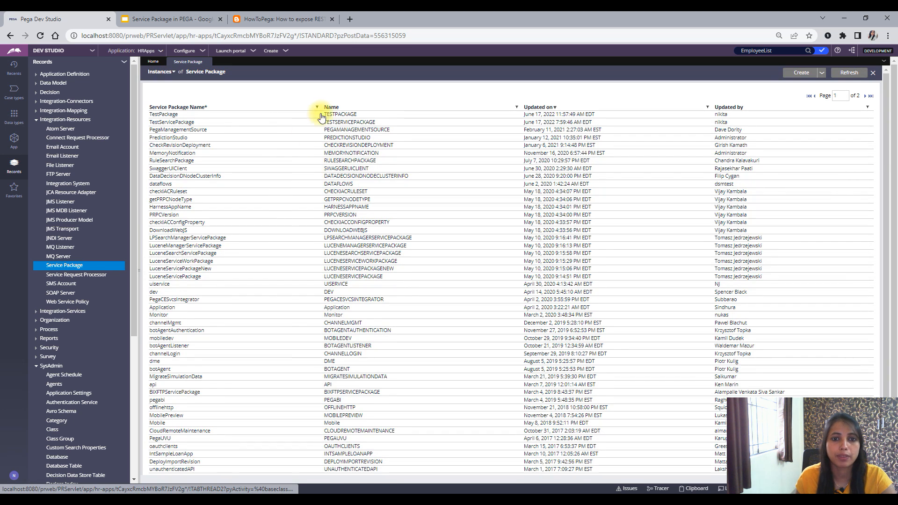
click(336, 115)
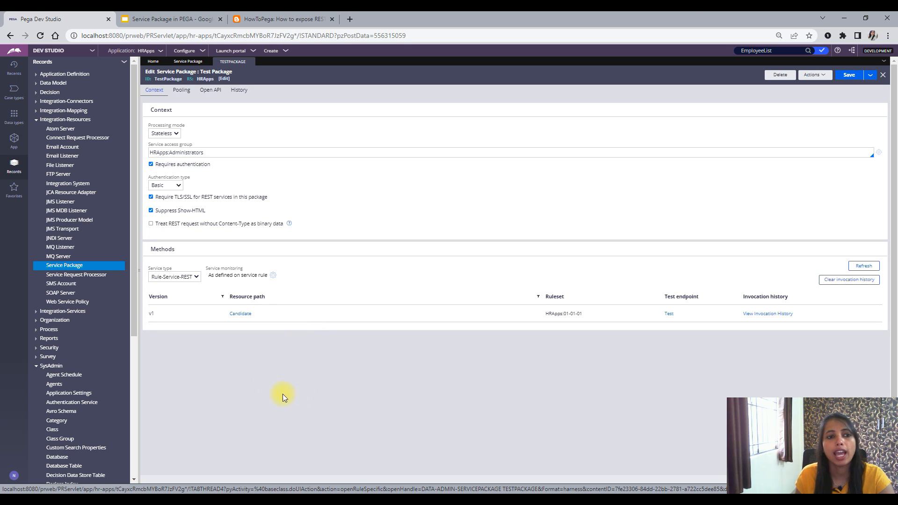
- Start creating a new Service REST record in the Integration-Services category
click(39, 120)
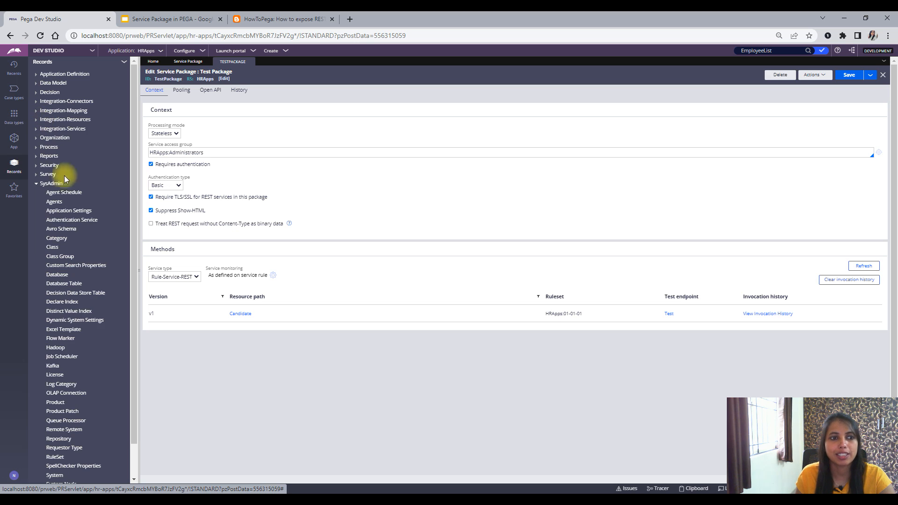
click(36, 183)
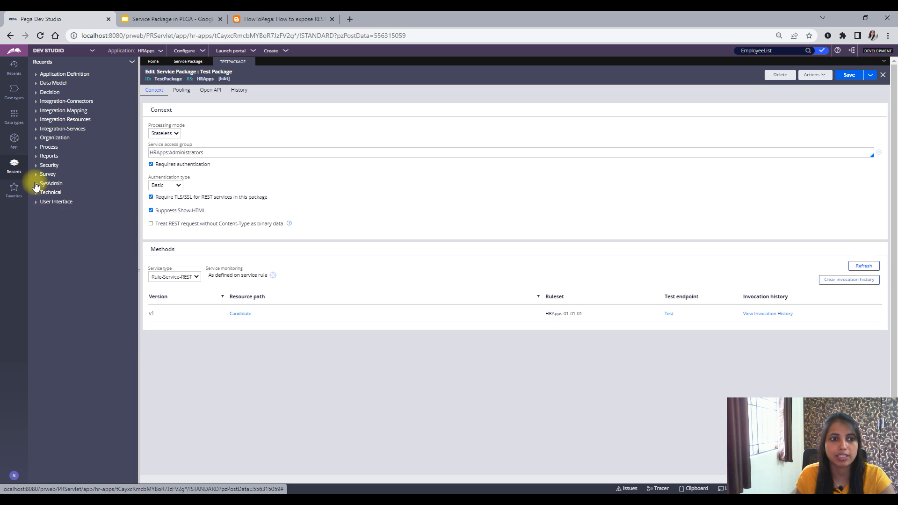
click(60, 129)
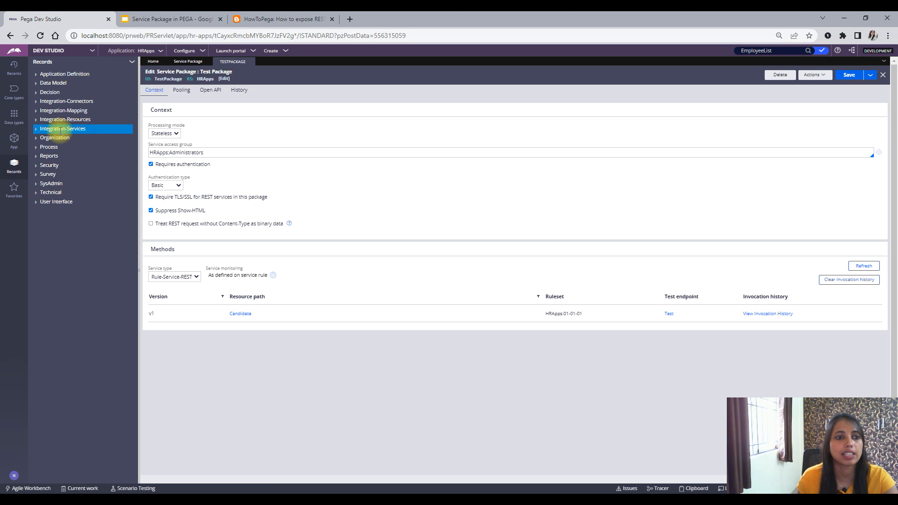
click(37, 130)
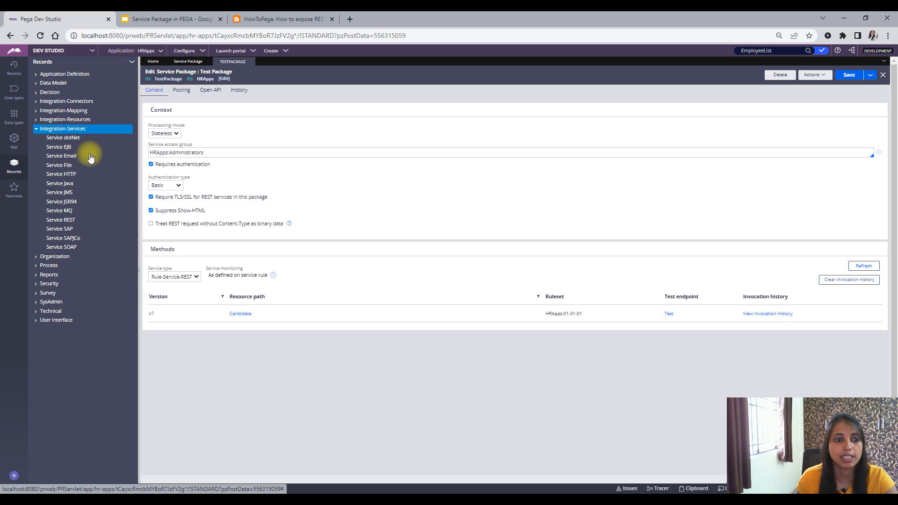
click(62, 220)
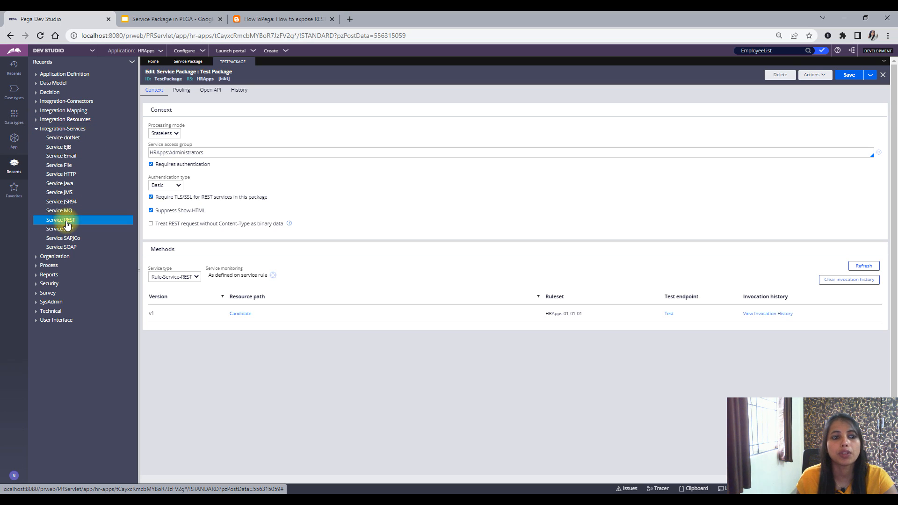
click(60, 230)
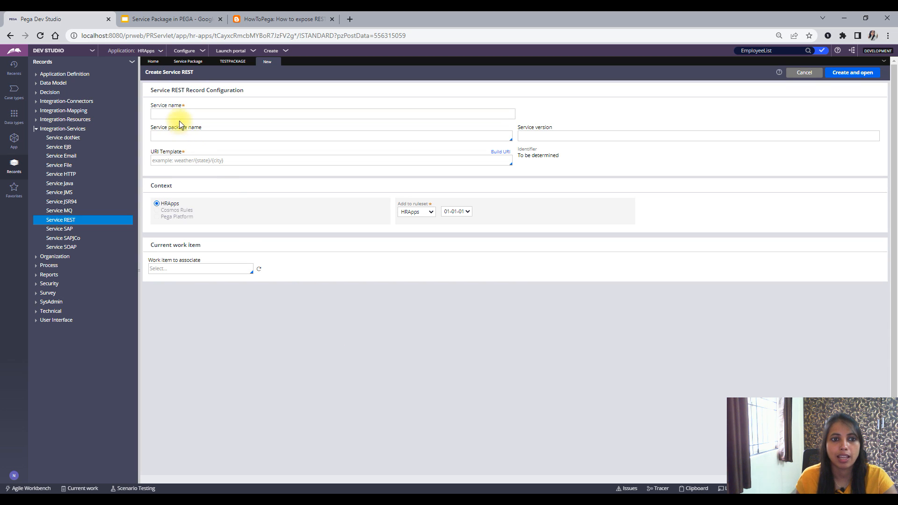
- Name the service GetBookDetails and assign it to the TestPackage service package with service version v1
click(180, 114)
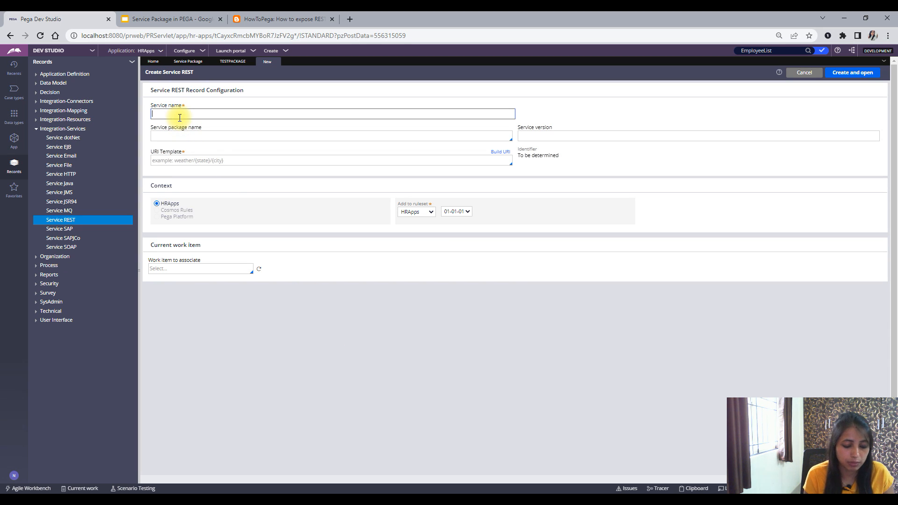
text(GetBo)
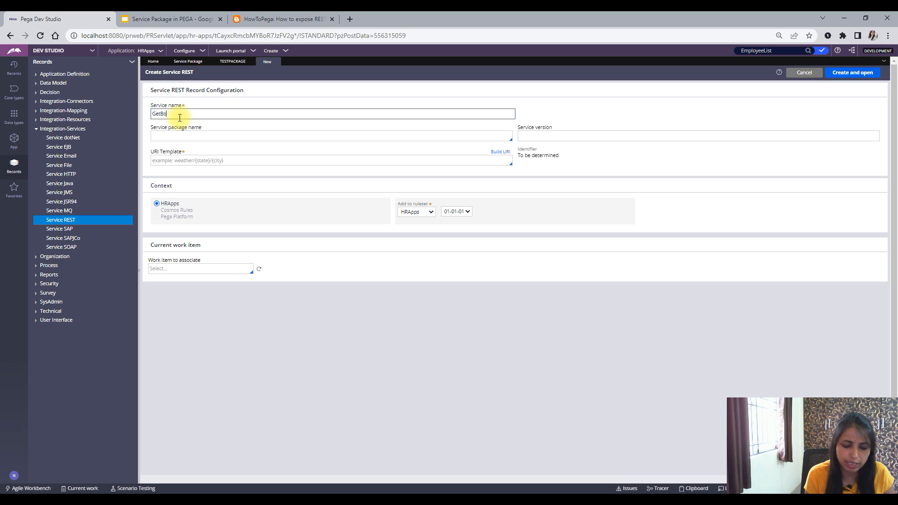
text(okDetails)
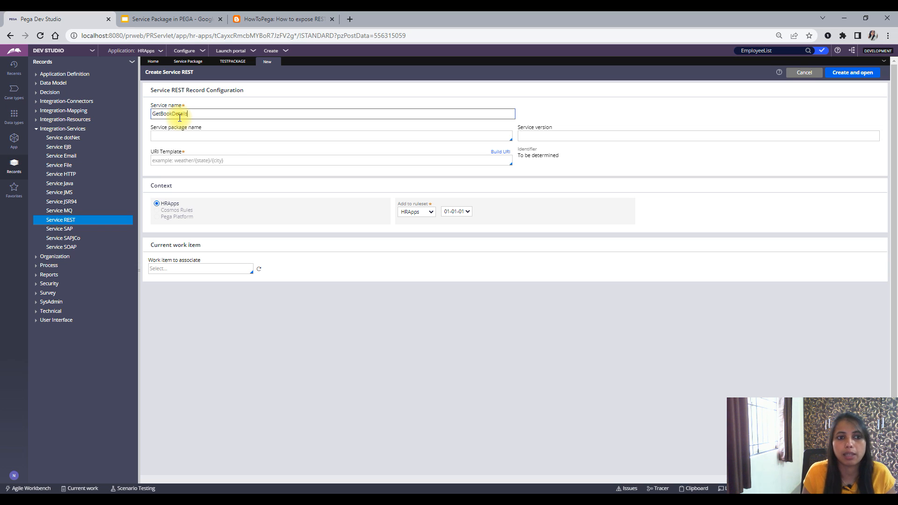
click(182, 136)
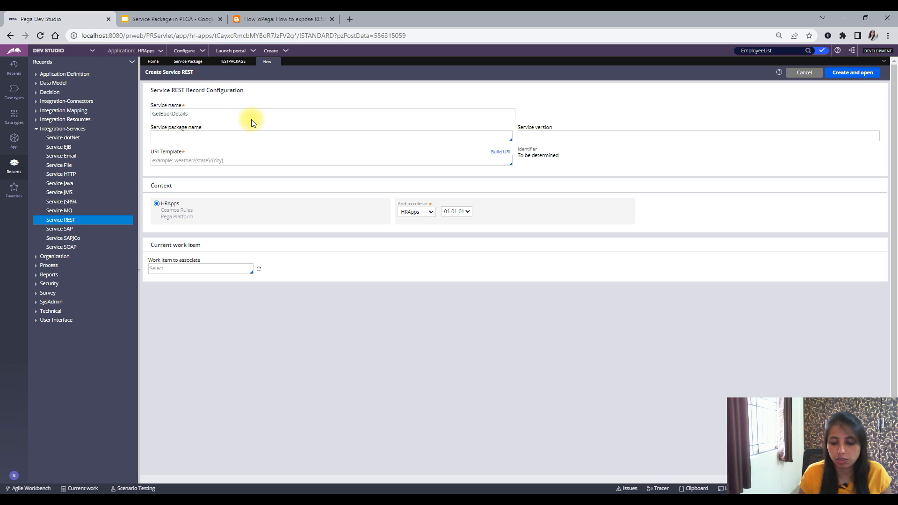
text(Test)
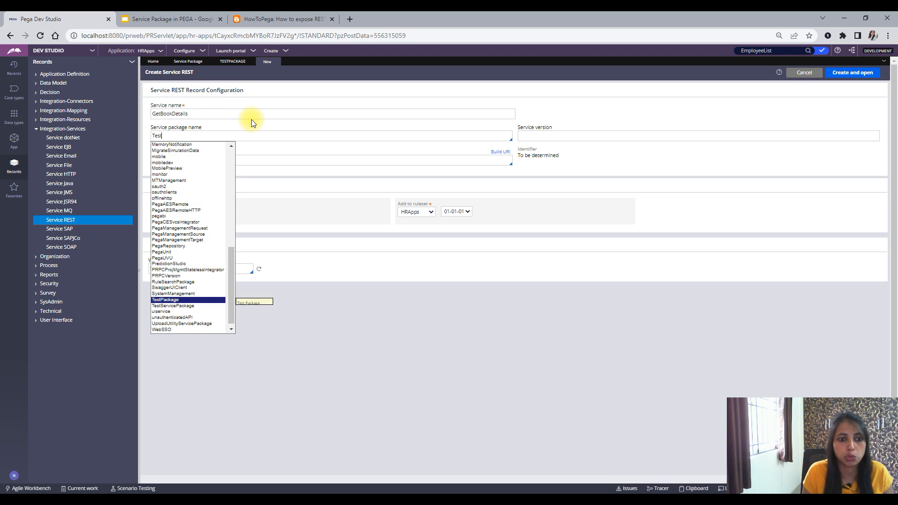
key(Return)
click(535, 135)
text(v1)
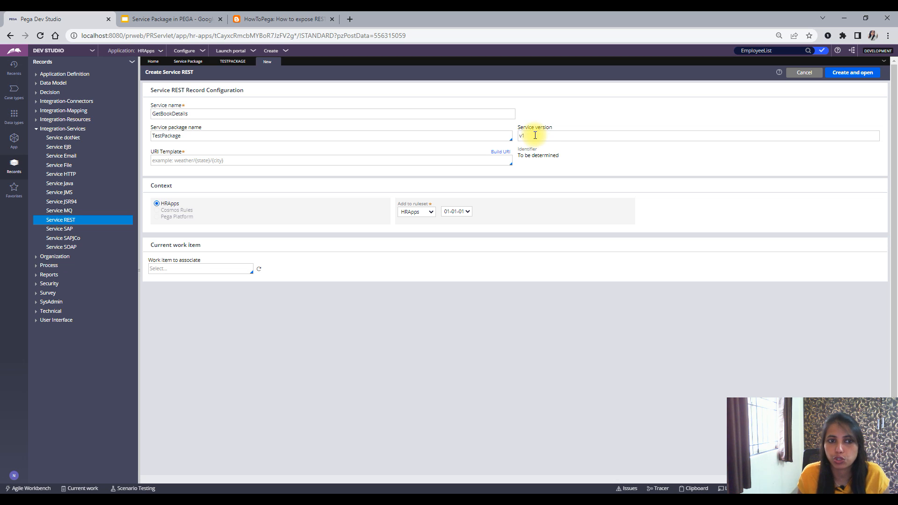
- Set the URI template of the new REST service to GetBookDetails
click(196, 161)
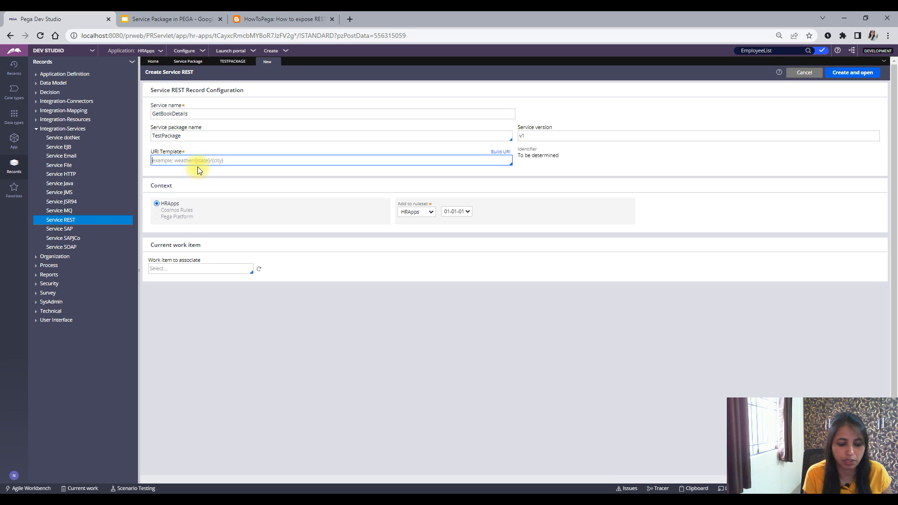
text(book)
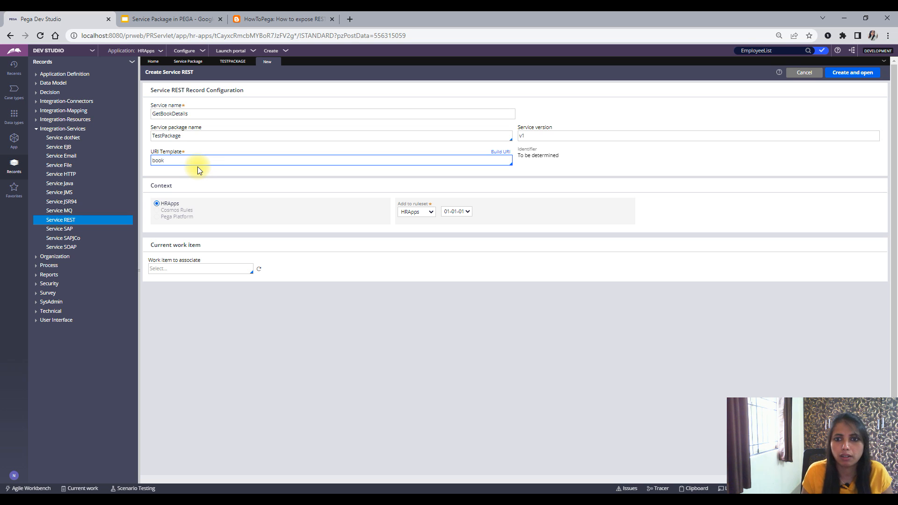
click(156, 161)
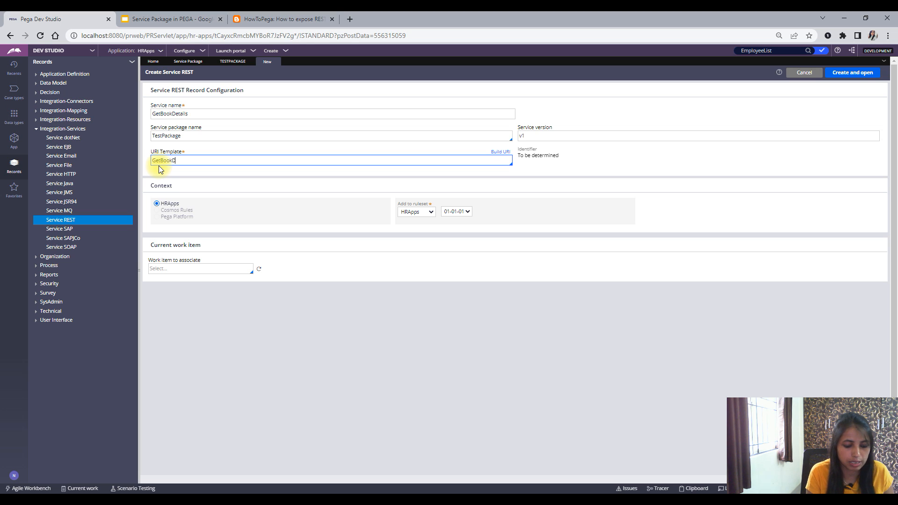
click(620, 227)
scroll(353, 384, down, 2)
scroll(333, 372, up, 2)
- Create and save the GetBookDetails service record and check it out for editing
click(836, 73)
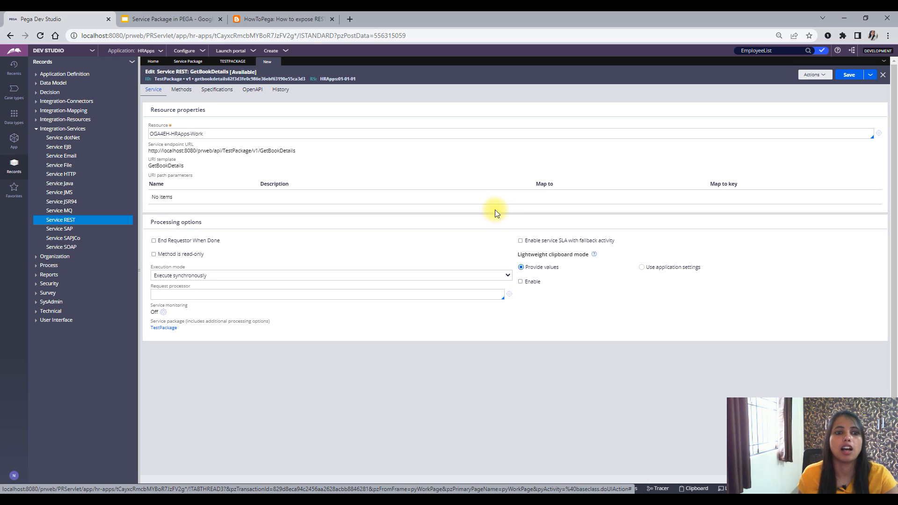
click(850, 81)
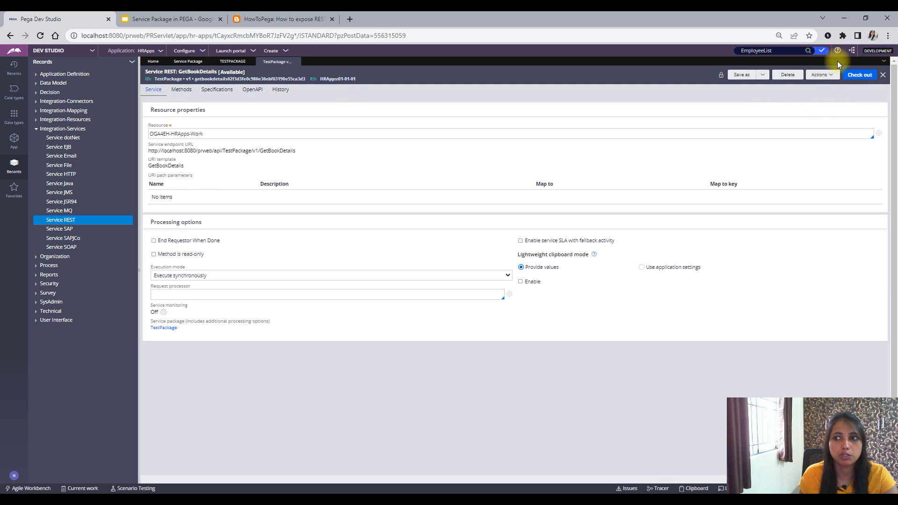
click(860, 76)
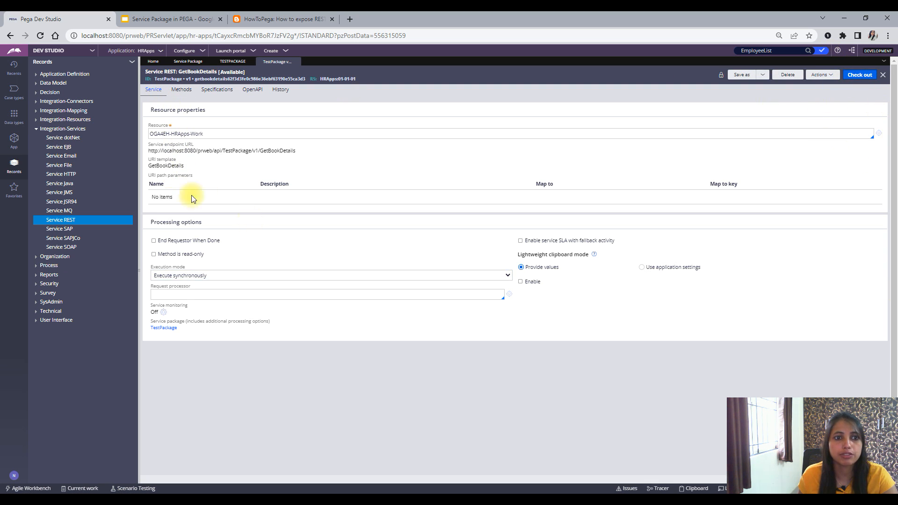
- Examine the resource class and the parts of the service endpoint URL in the resource properties
triple_click(222, 135)
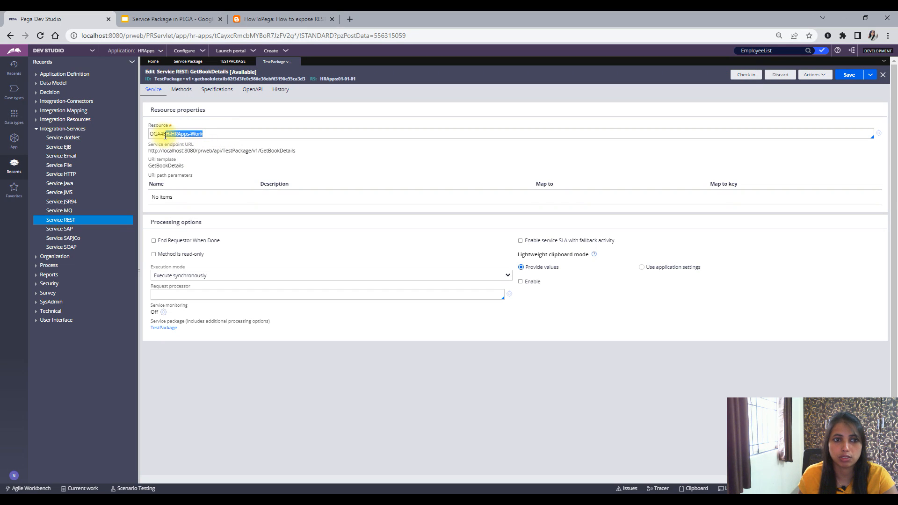
click(223, 133)
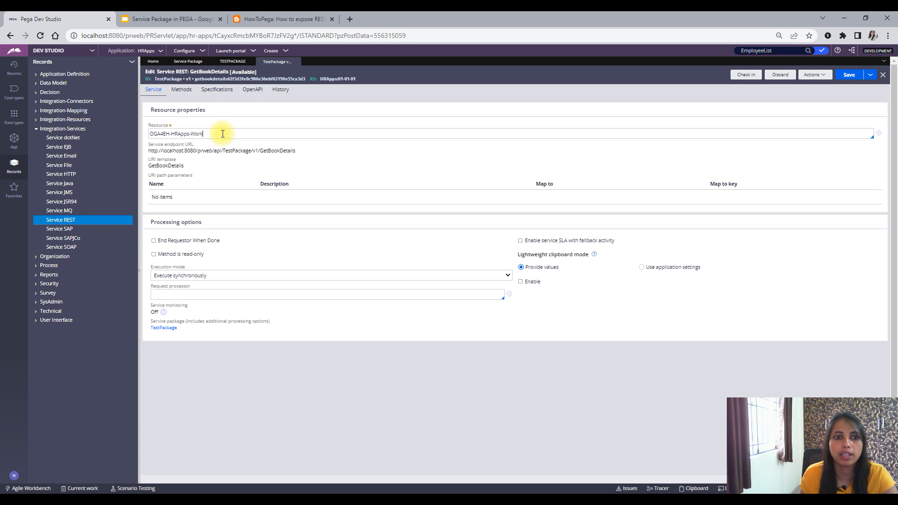
drag(304, 151, 151, 152)
click(208, 152)
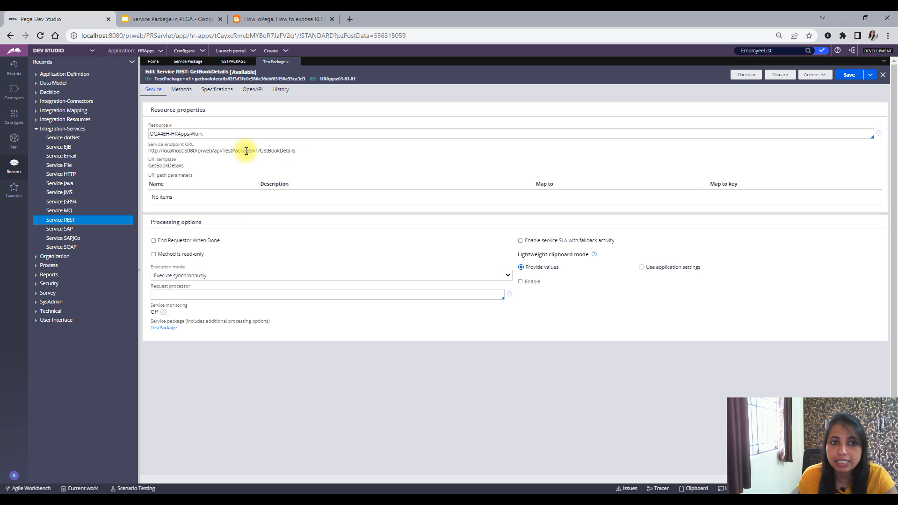
drag(302, 150, 148, 153)
click(300, 157)
drag(301, 157, 149, 151)
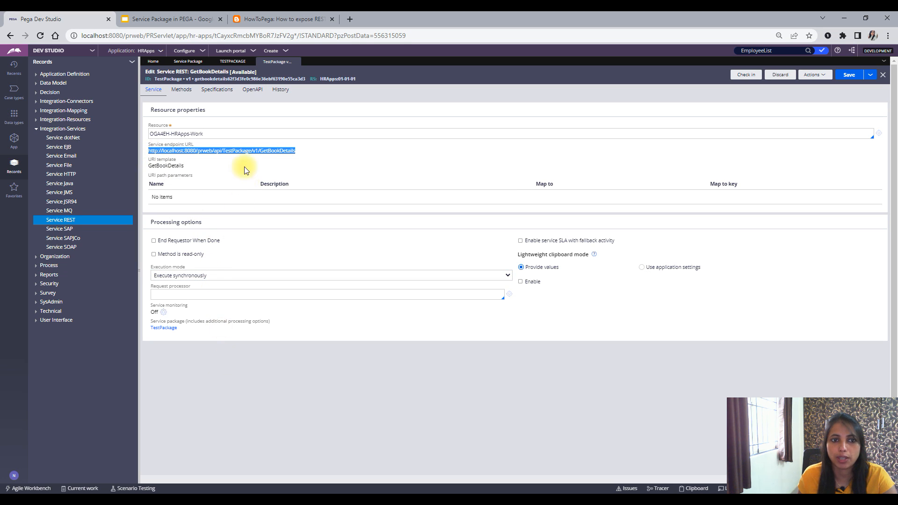
click(269, 151)
drag(260, 151, 297, 152)
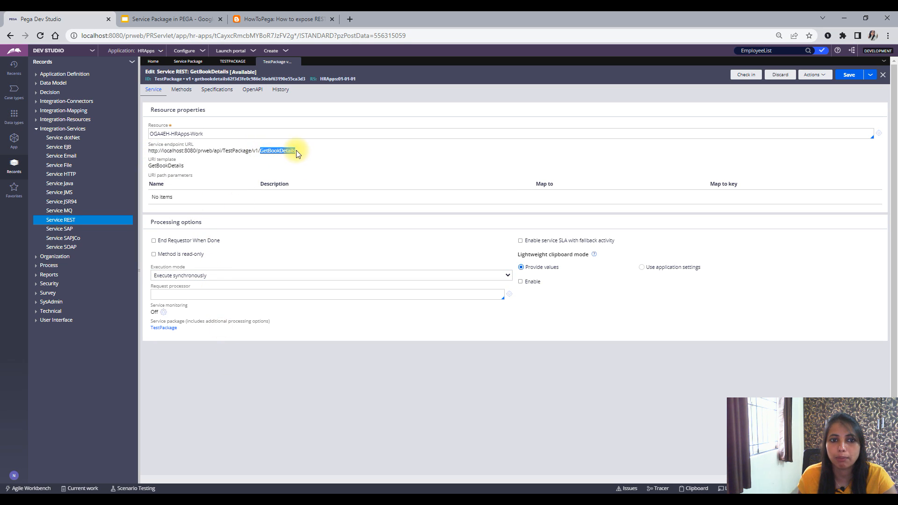
click(295, 152)
drag(297, 152, 269, 154)
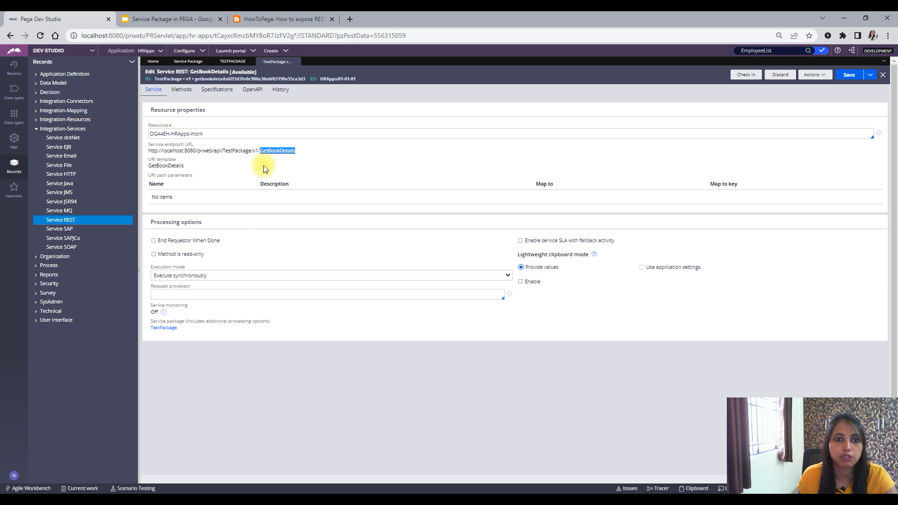
click(245, 177)
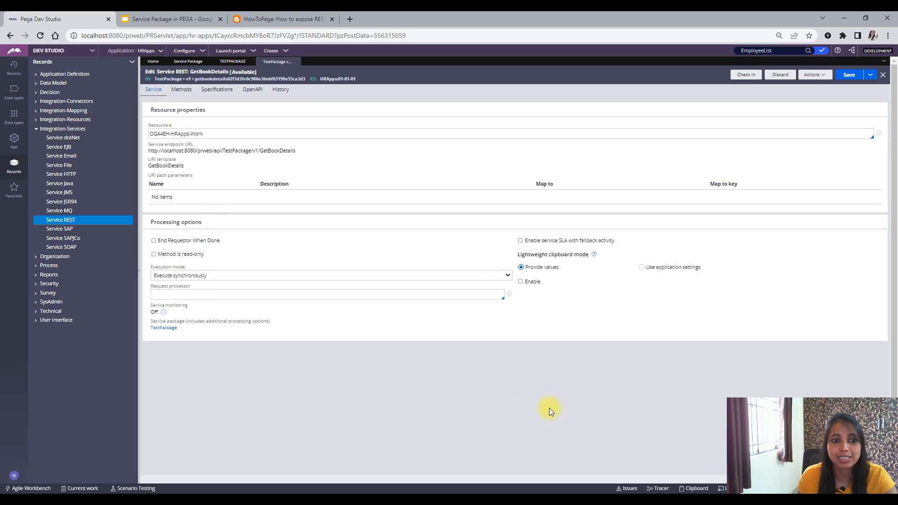
- Inspect the execution mode choices in the processing options without changing the selection
click(260, 275)
click(279, 258)
click(215, 276)
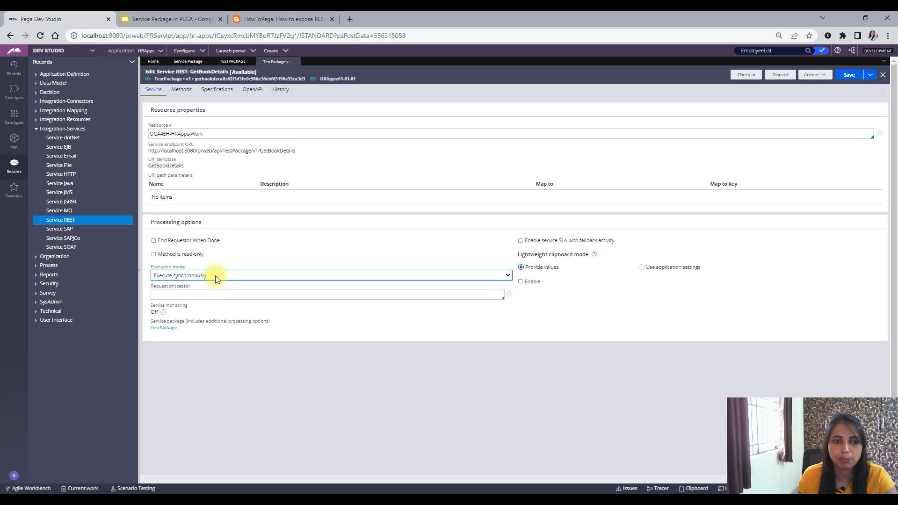
click(253, 244)
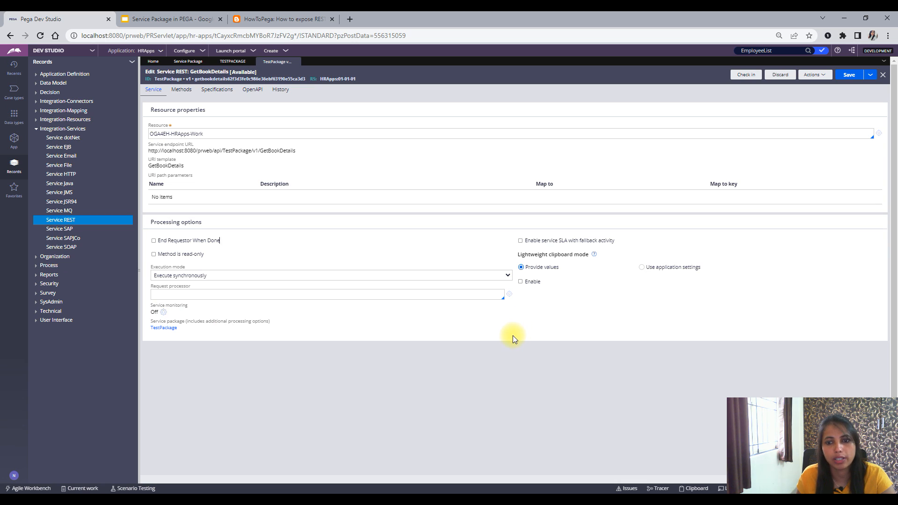
- Expand the GET, POST, PUT, PATCH and DELETE method sections of the GetBookDetails service to examine their implementation and request settings
click(187, 92)
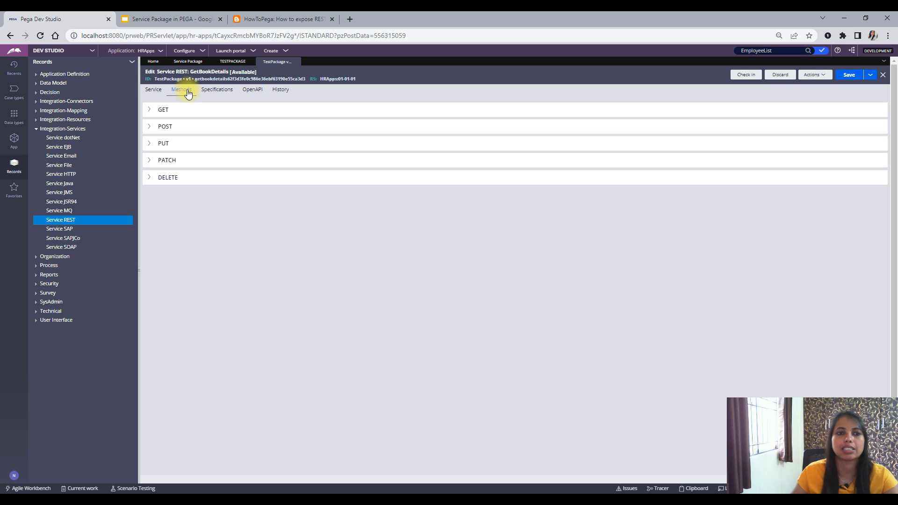
click(151, 113)
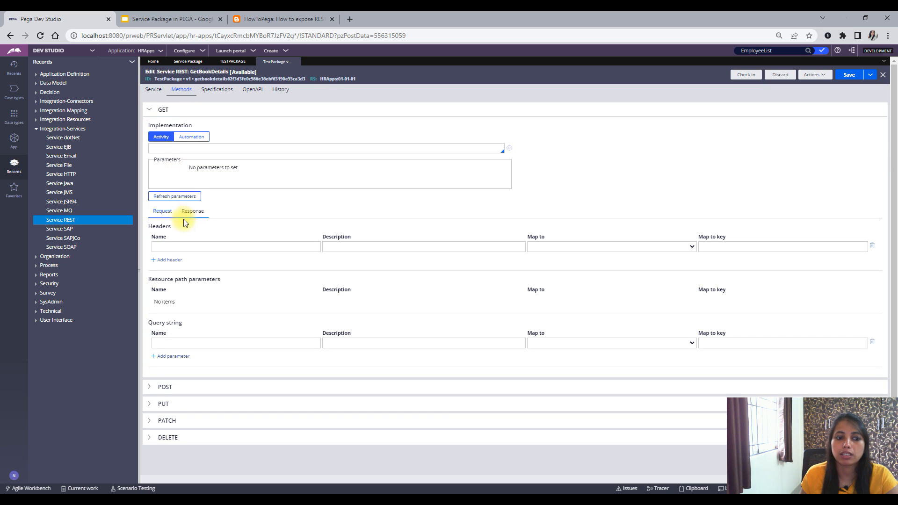
click(147, 387)
scroll(210, 407, down, 5)
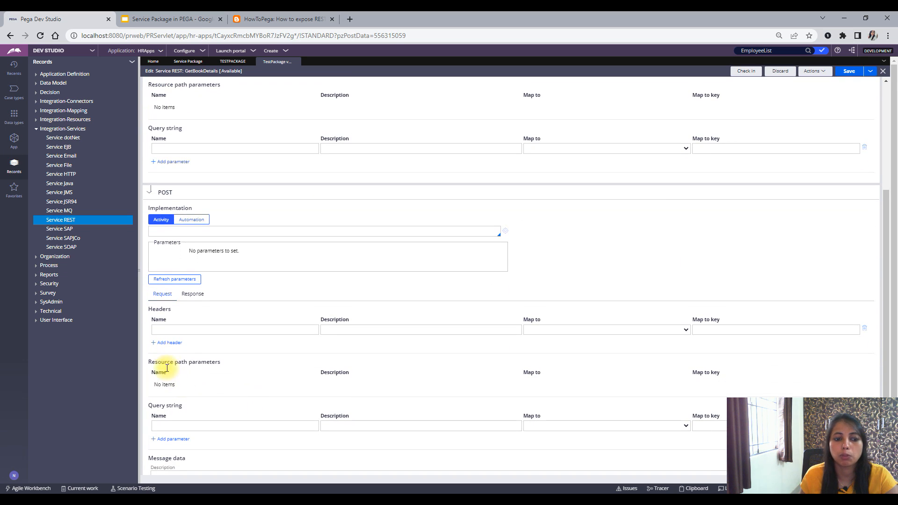
click(151, 438)
scroll(183, 444, down, 5)
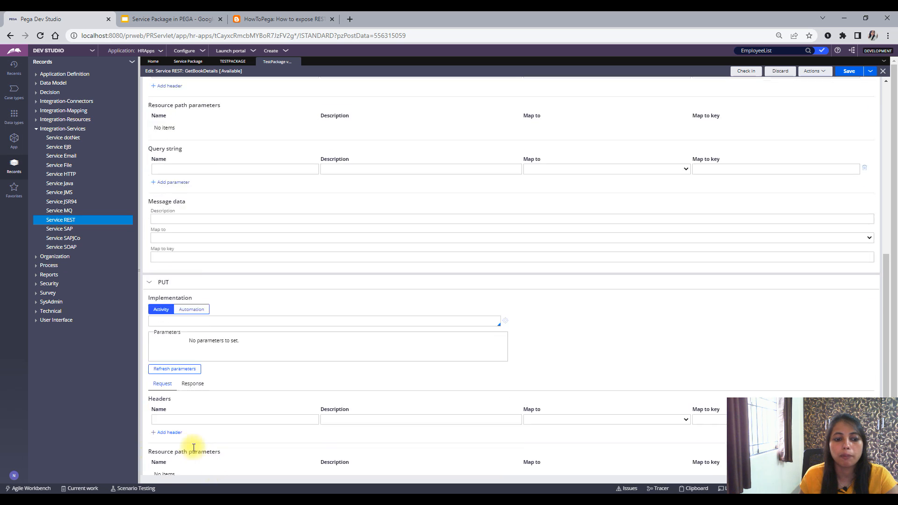
scroll(180, 437, down, 2)
click(152, 454)
scroll(200, 445, down, 5)
scroll(184, 442, down, 5)
click(151, 466)
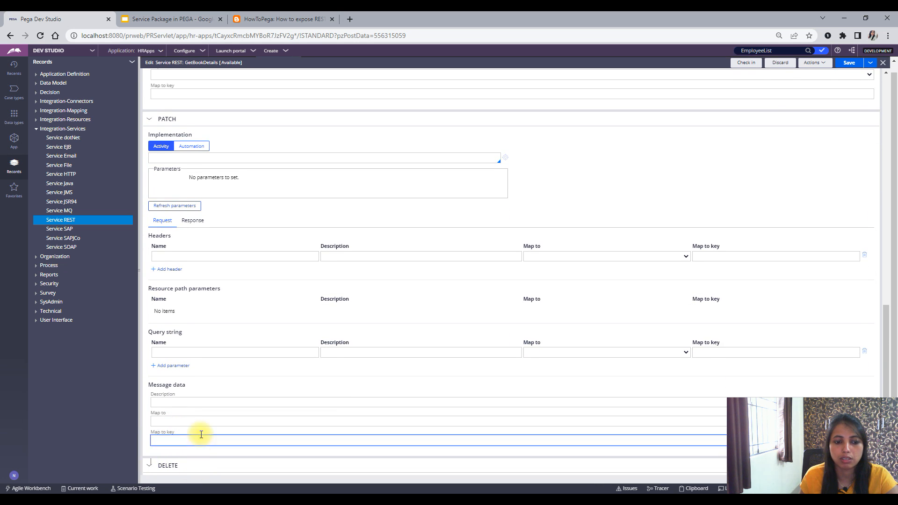
scroll(201, 431, down, 5)
- Compare the request parameters and message data settings across the expanded GET, POST and PUT methods
scroll(200, 433, up, 20)
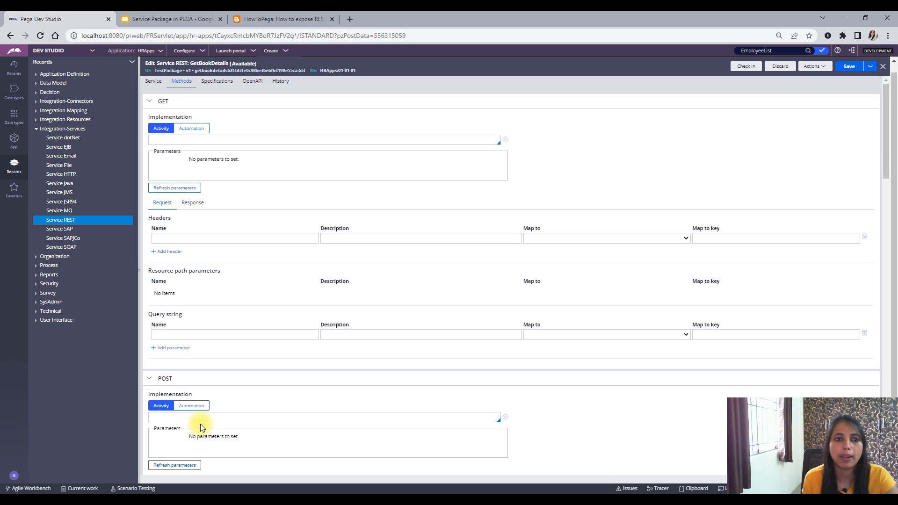
scroll(200, 424, down, 8)
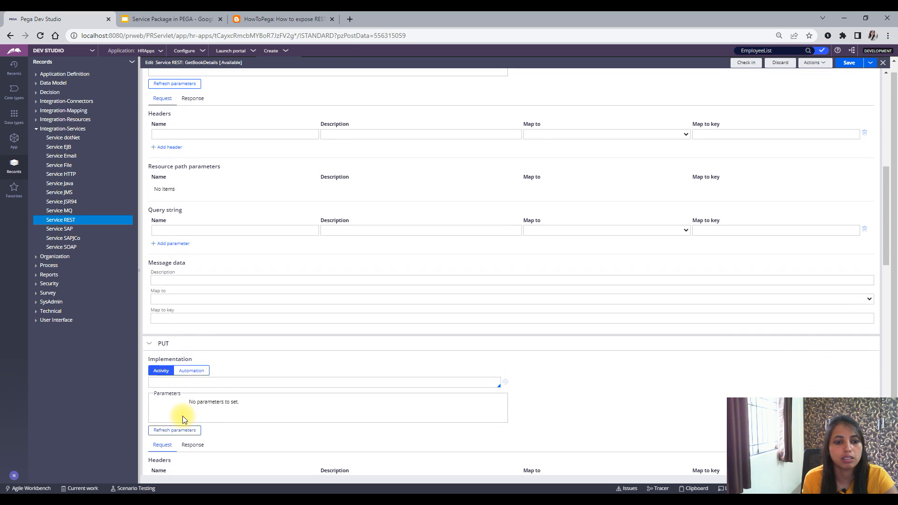
scroll(177, 416, down, 3)
scroll(178, 411, up, 6)
scroll(178, 408, up, 5)
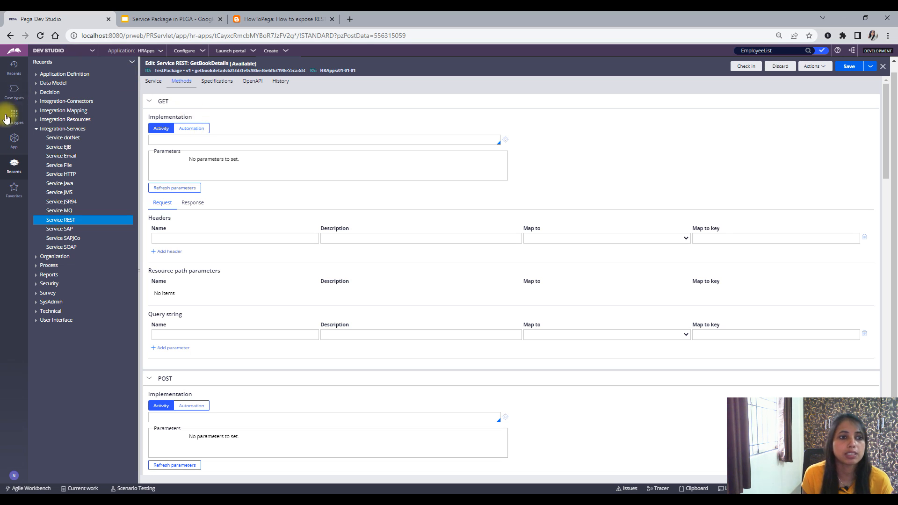
- Add a new data type with label and description Book under parent class OGA4EH-HRApps-Data in the HRApps ruleset
click(14, 93)
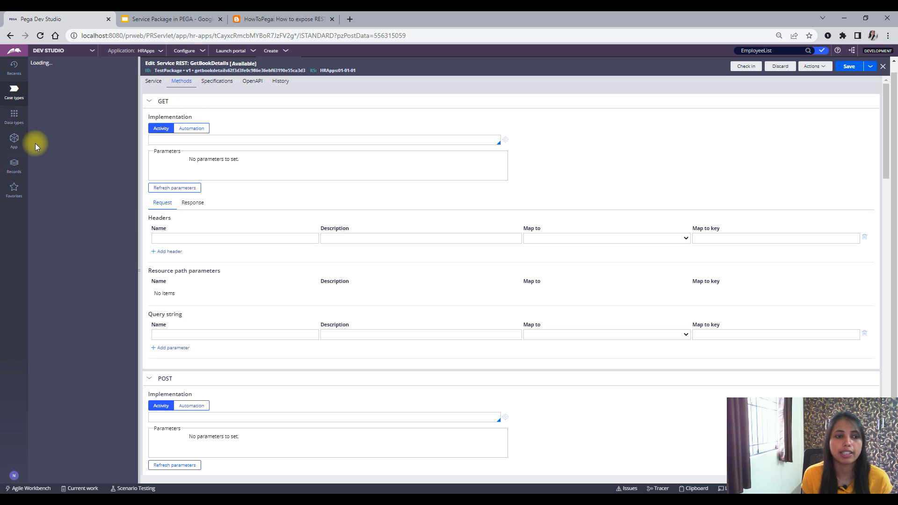
click(14, 116)
click(132, 62)
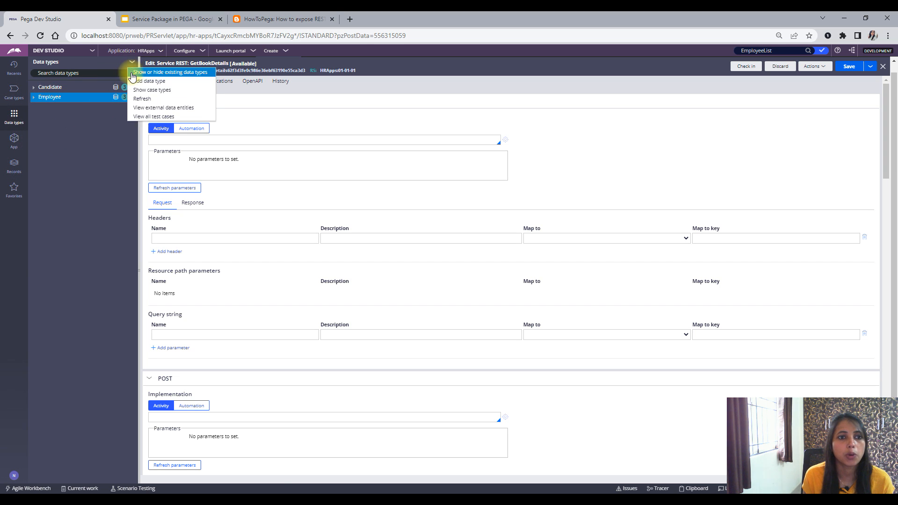
click(138, 80)
click(366, 253)
text(Book)
click(375, 279)
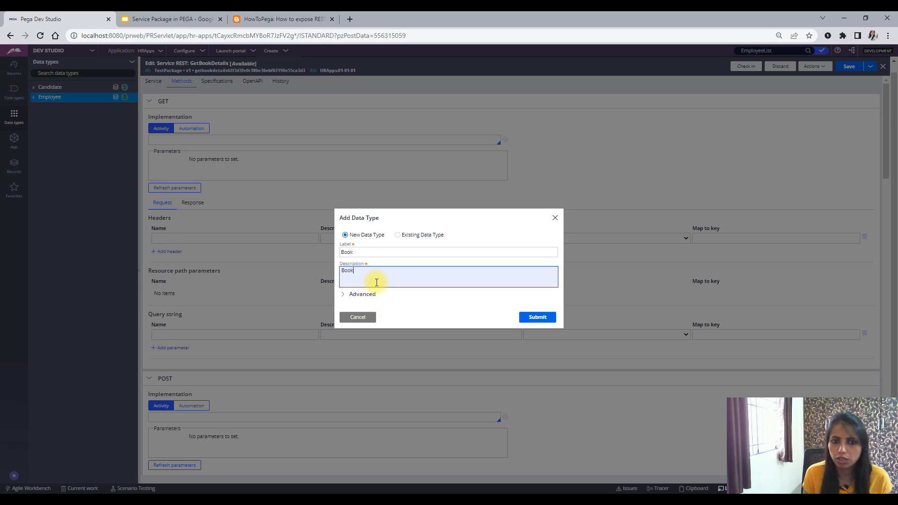
click(356, 294)
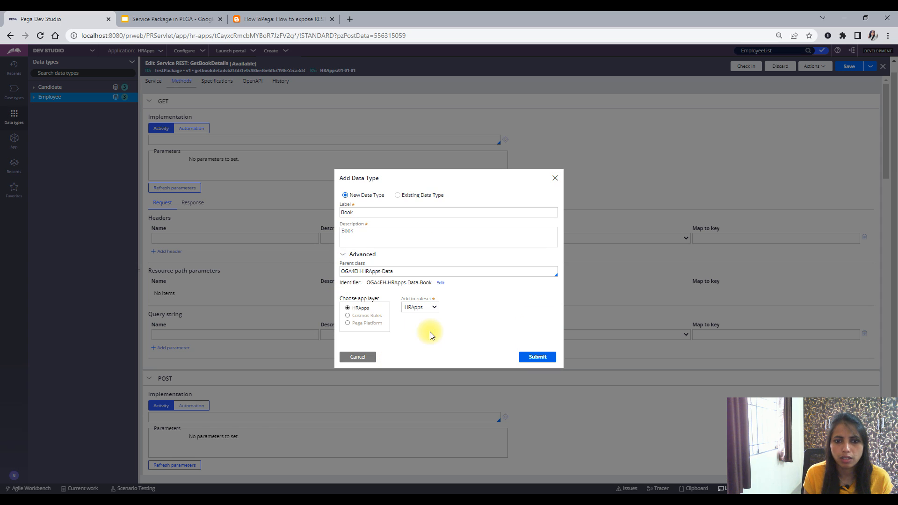
click(538, 359)
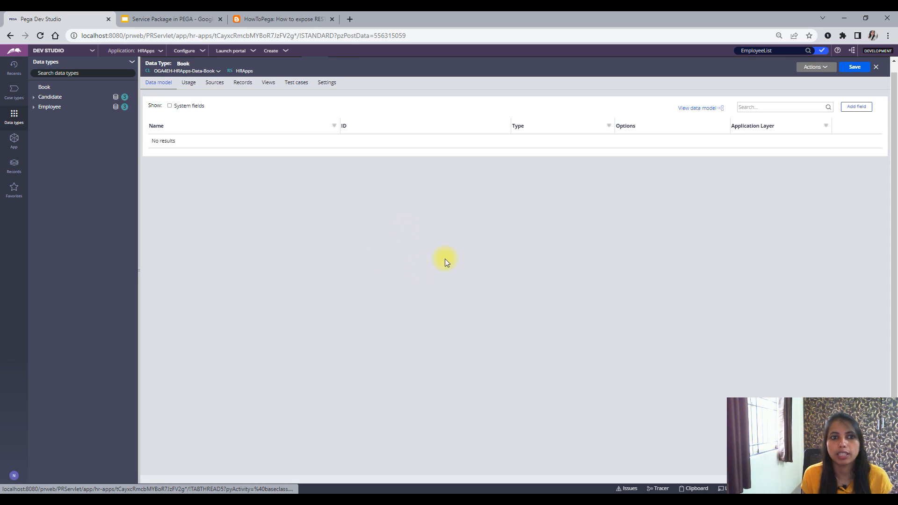
- Examine the default fields and data page names offered for a local source of the Book data type
click(214, 83)
click(261, 115)
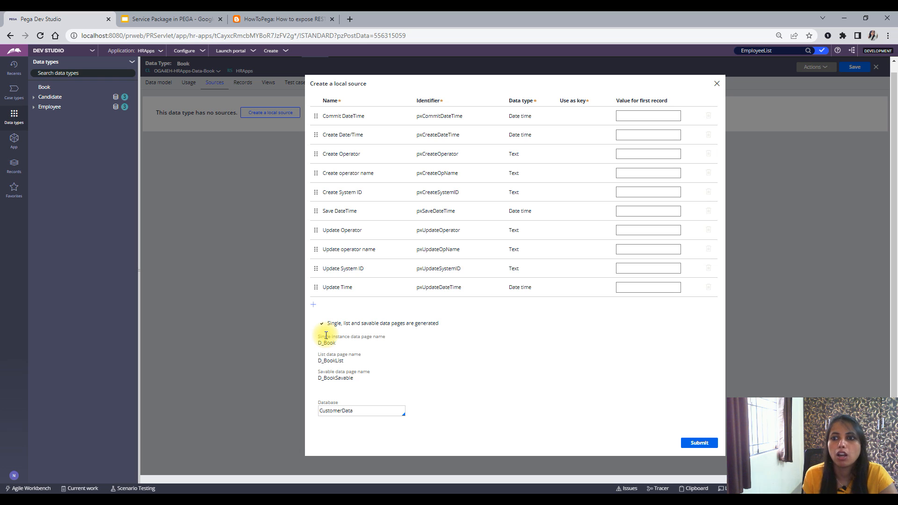
click(716, 84)
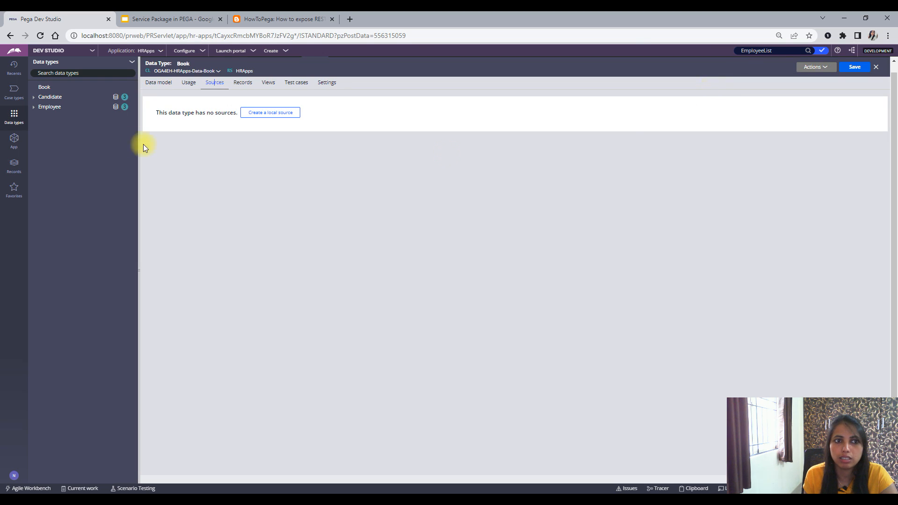
- Create and save a text property named BookID in class OGA4EH-HRApps-Data-Book, and close the property and Book records
click(206, 70)
click(180, 87)
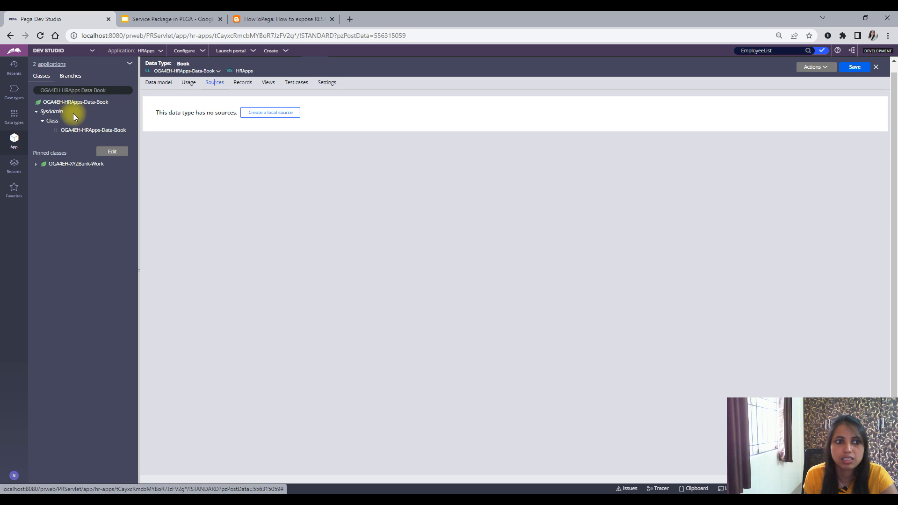
right_click(70, 105)
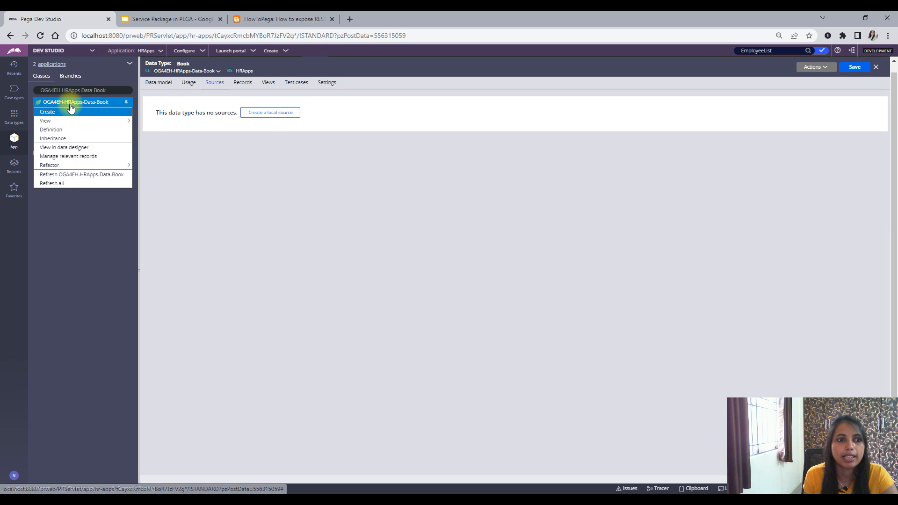
mouse_move(69, 112)
mouse_move(167, 121)
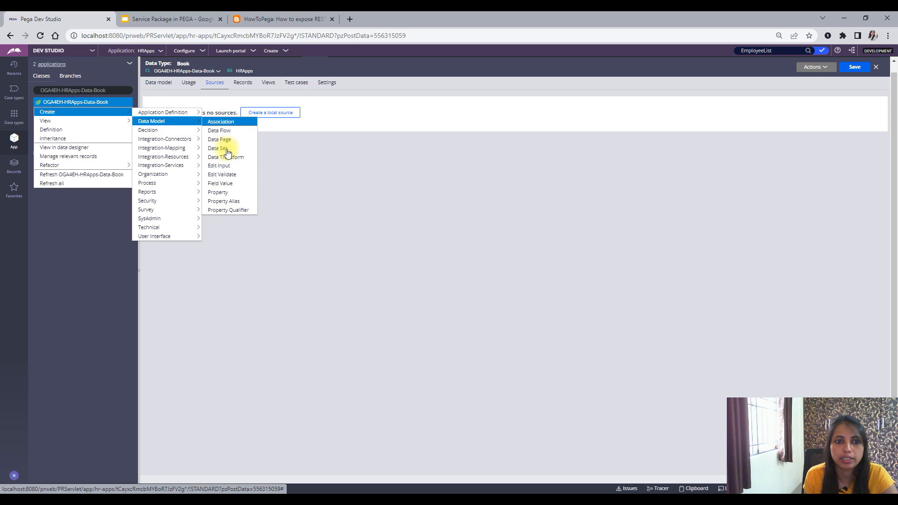
click(228, 192)
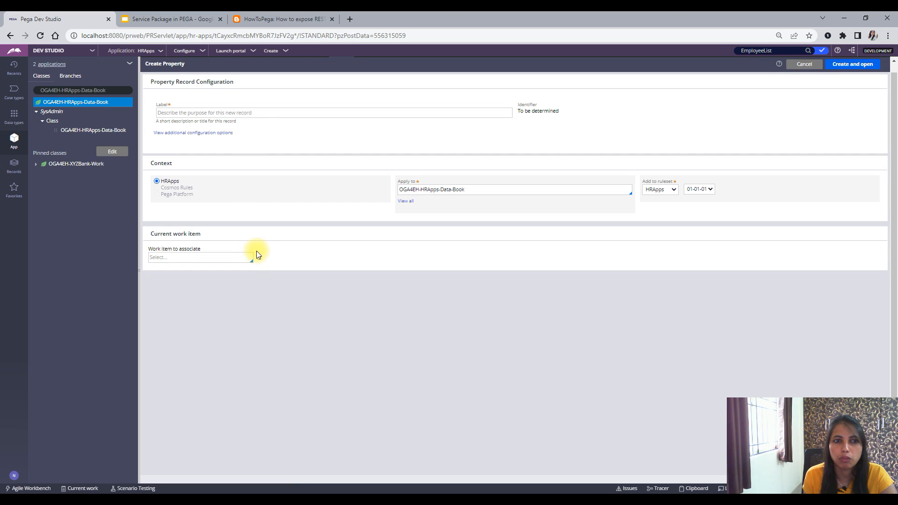
click(200, 118)
text(BookID)
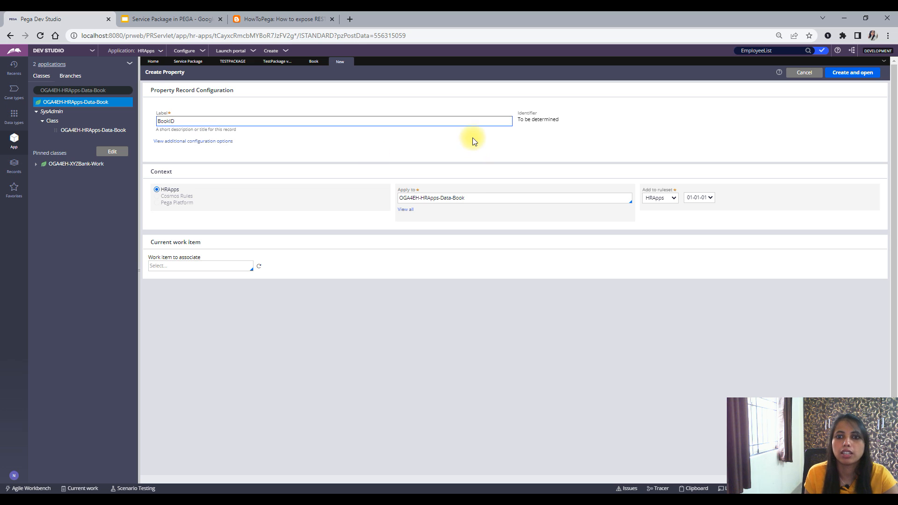
click(851, 73)
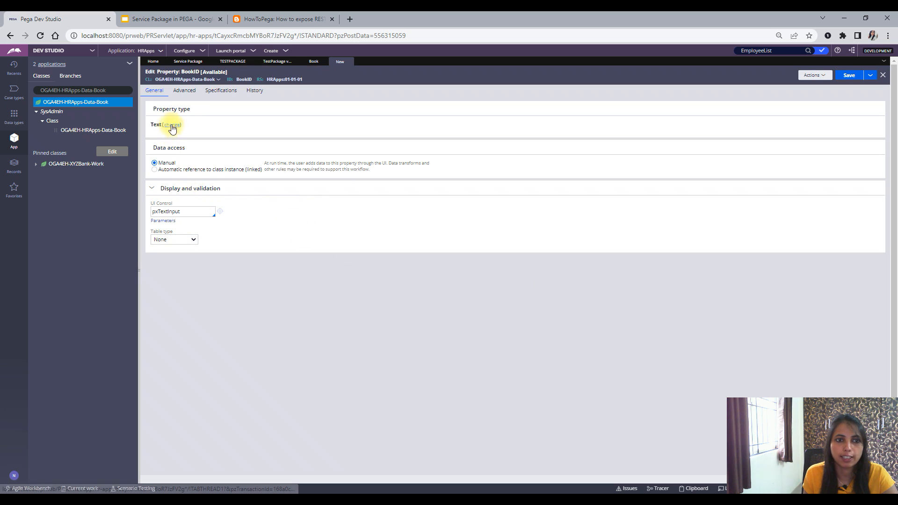
click(851, 74)
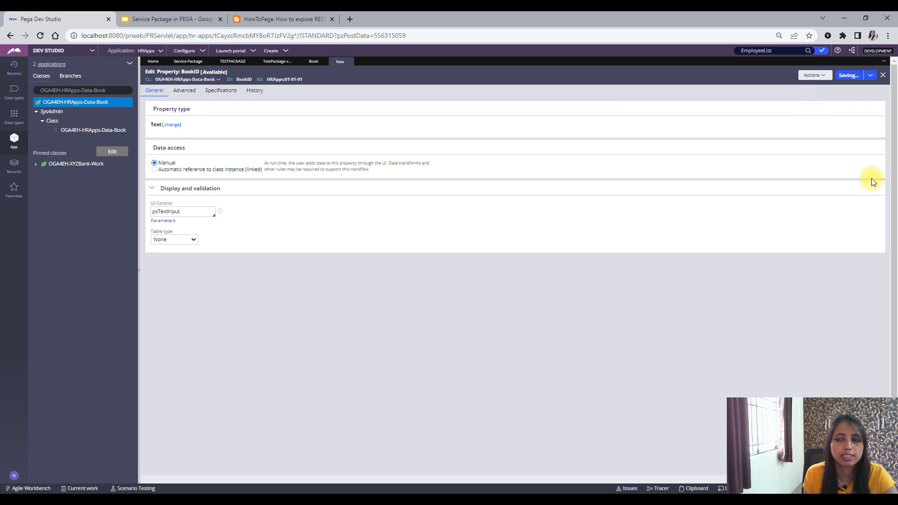
click(883, 75)
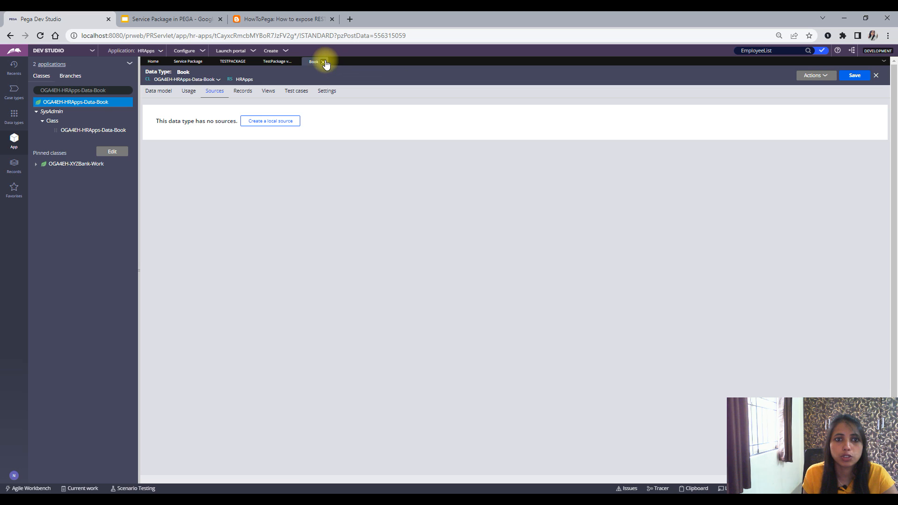
click(323, 61)
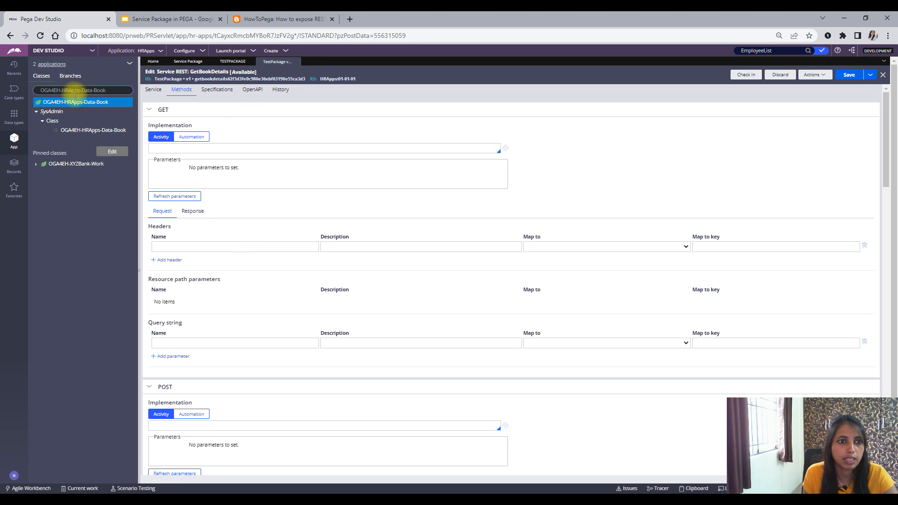
- Reopen the Book data type and start creating a local source for it
click(14, 116)
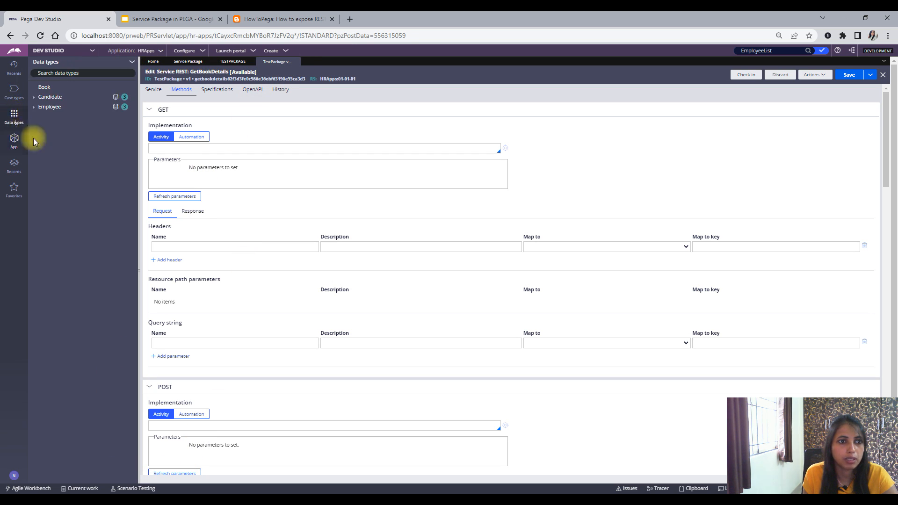
click(52, 86)
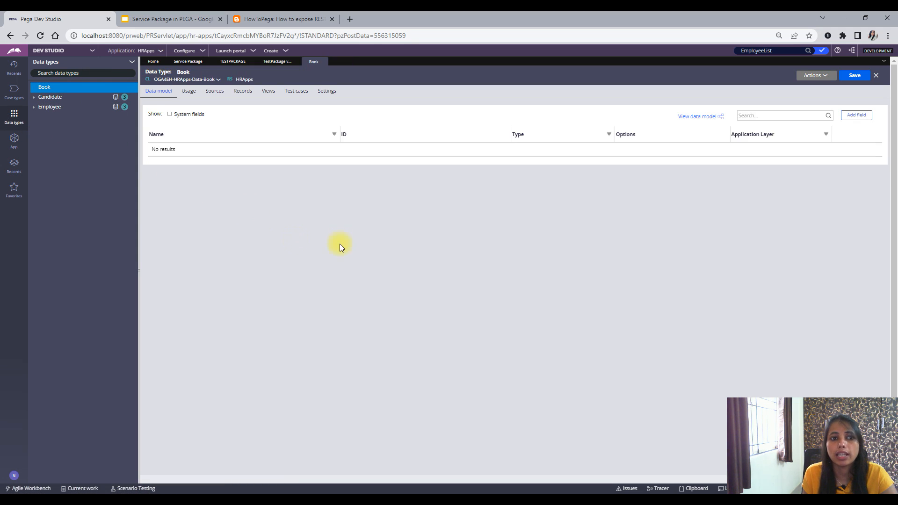
click(215, 83)
click(263, 113)
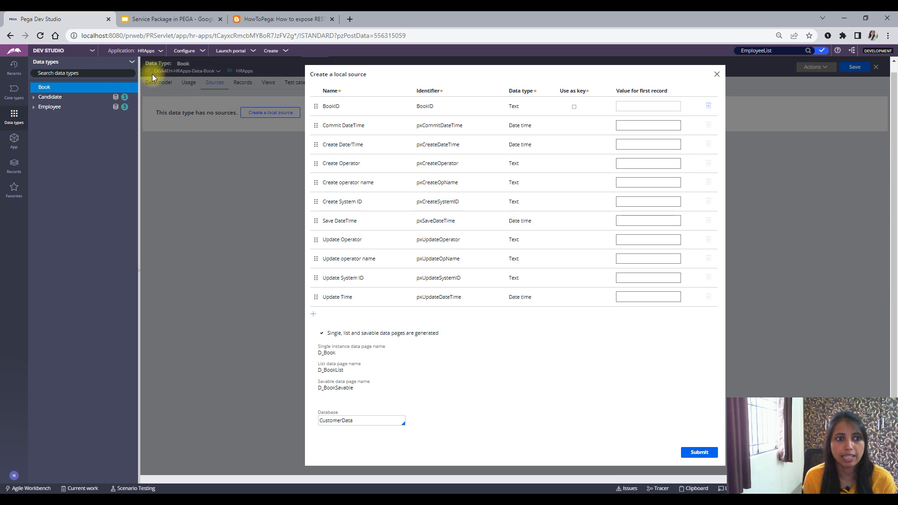
- Switch the class explorer from the Book class to its parent class OGA4EH-HRApps-Data
click(14, 139)
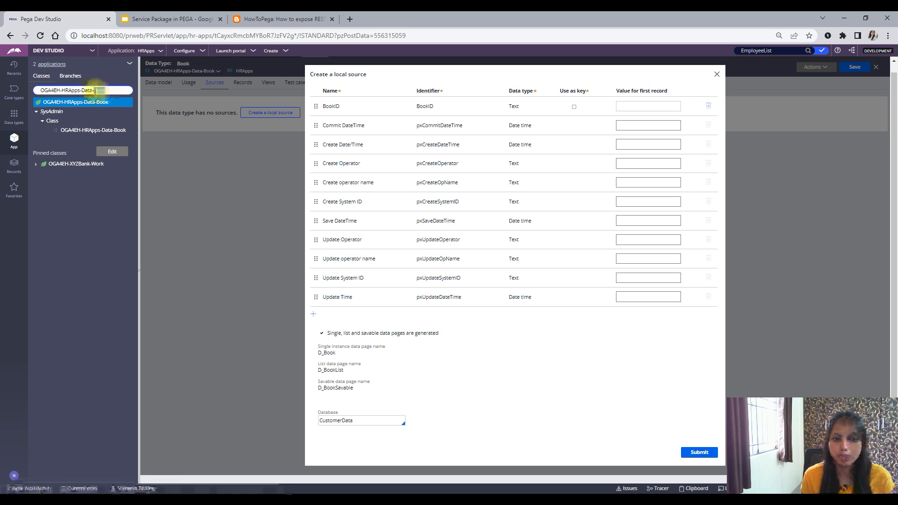
click(101, 91)
key(BackSpace)
key(BackSpace)
key(BackSpace)
key(BackSpace)
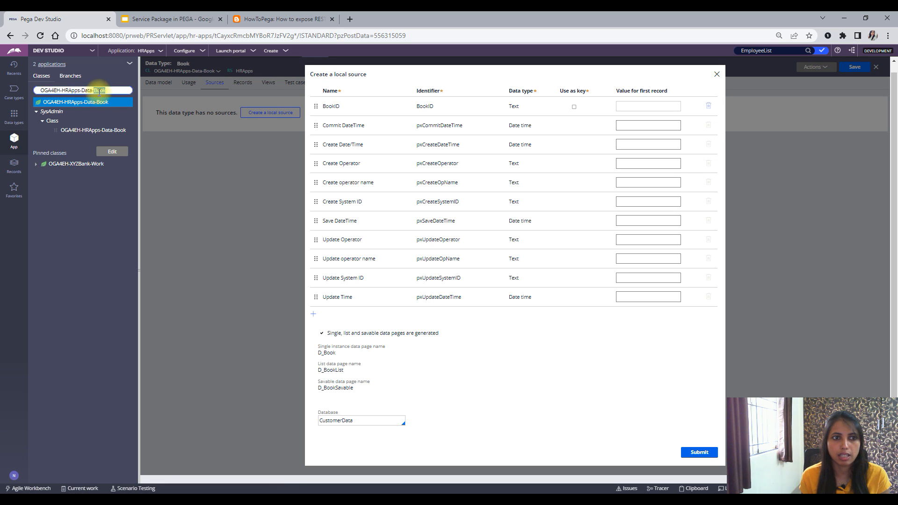
key(BackSpace)
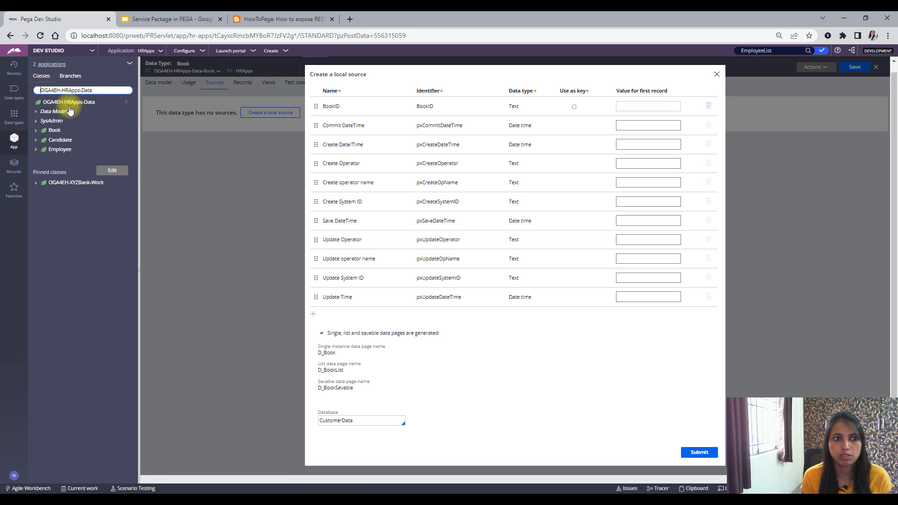
click(69, 103)
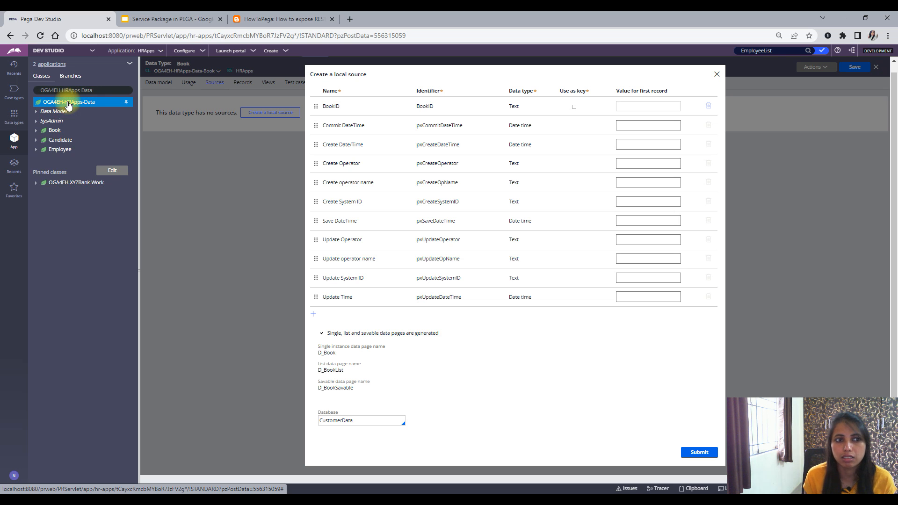
right_click(68, 104)
mouse_move(145, 121)
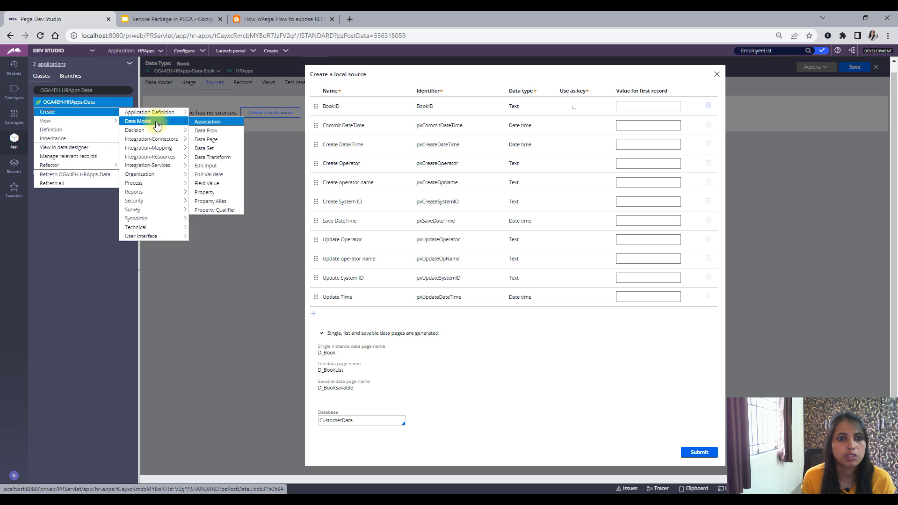
click(301, 183)
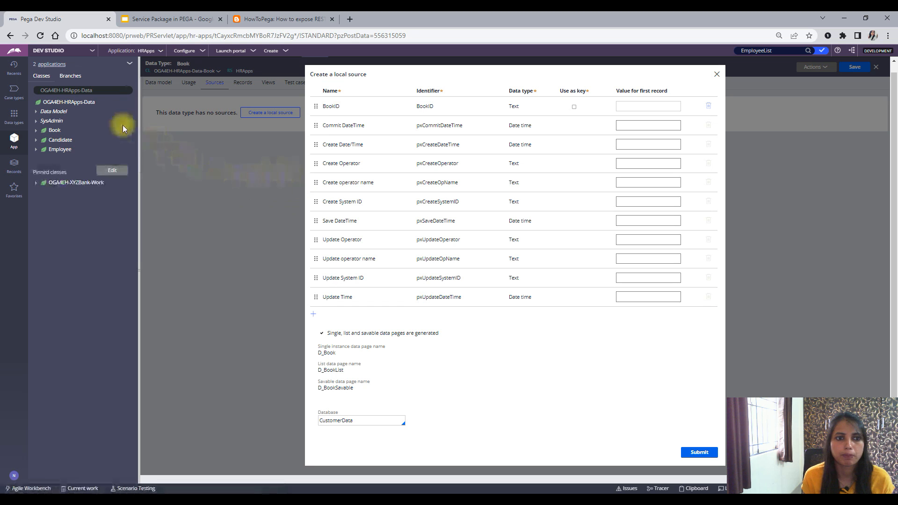
- Create and save a text property named BookName in class OGA4EH-HRApps-Data
click(84, 107)
right_click(84, 107)
mouse_move(70, 113)
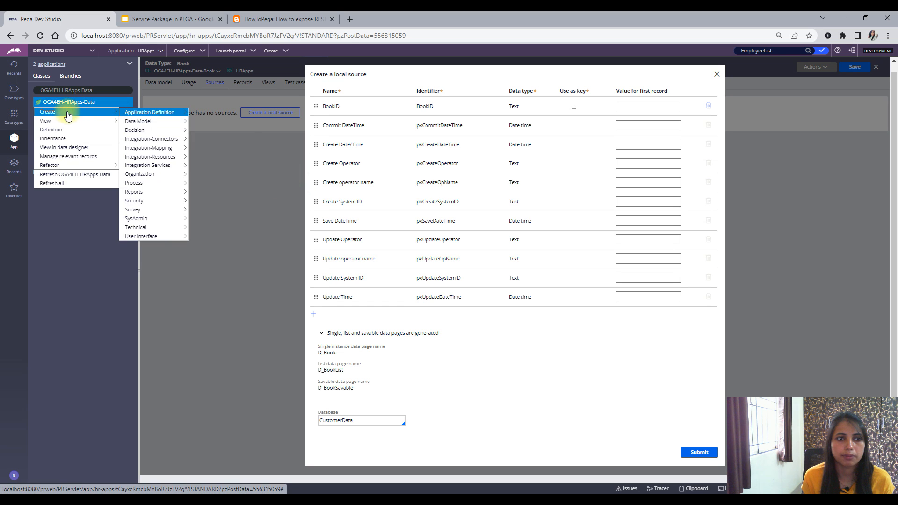
mouse_move(145, 121)
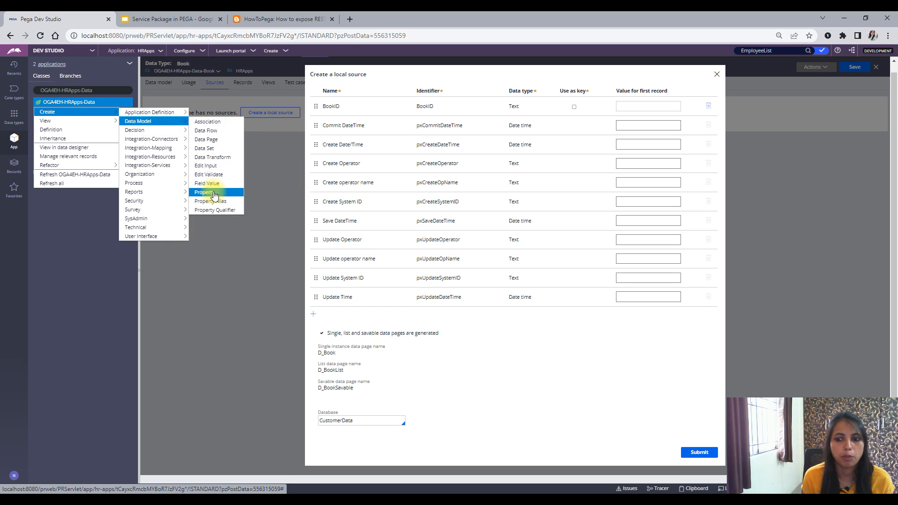
click(213, 191)
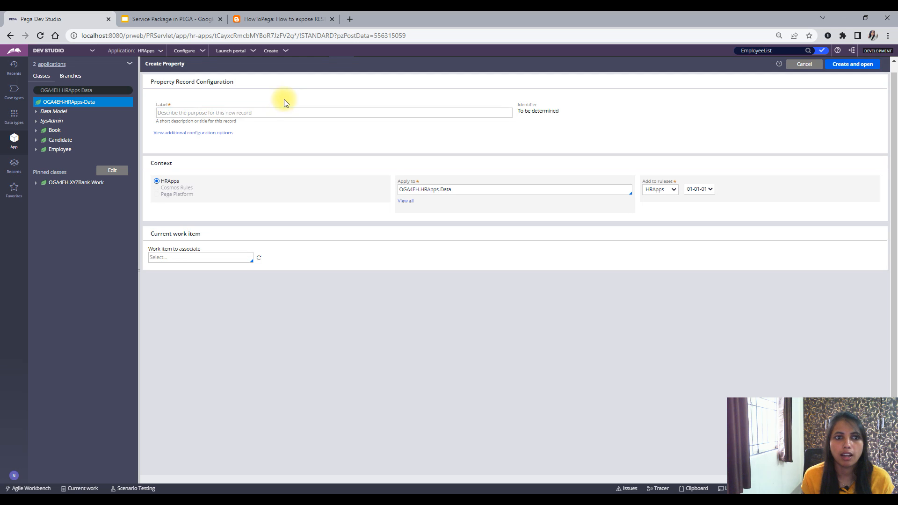
click(227, 113)
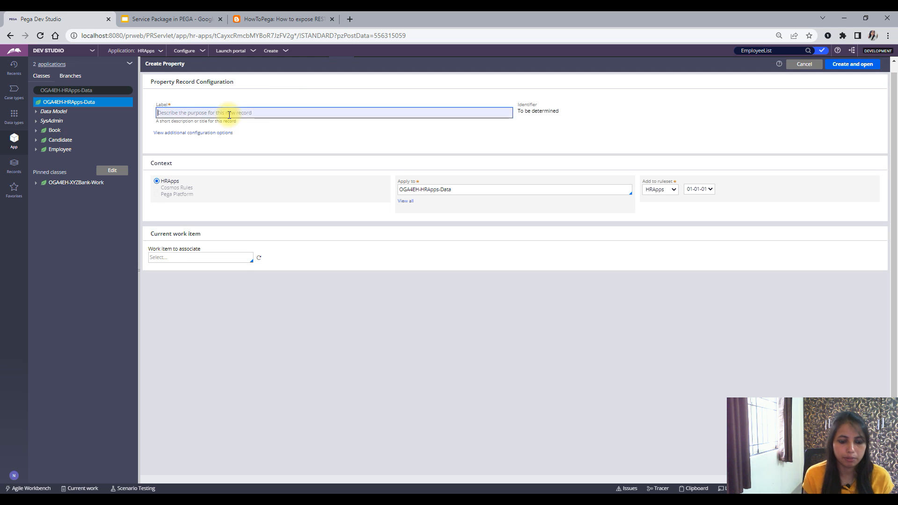
text(BookName)
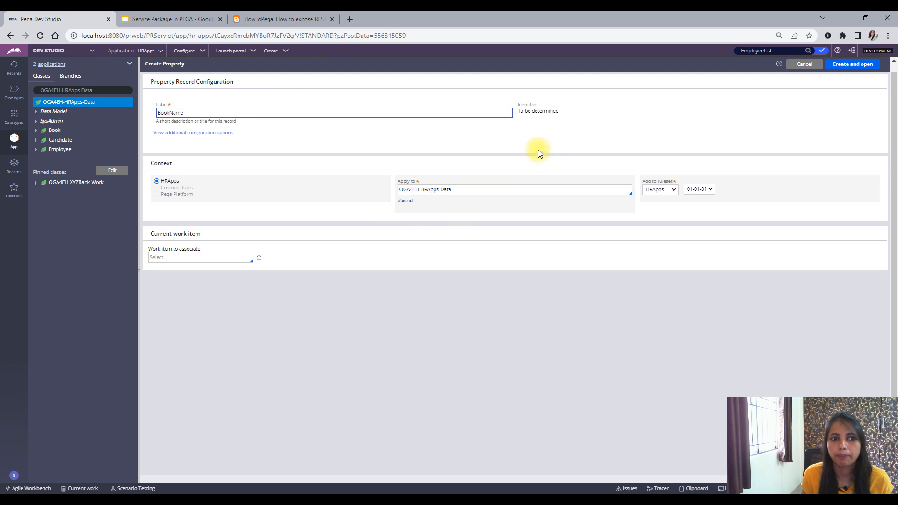
key(Tab)
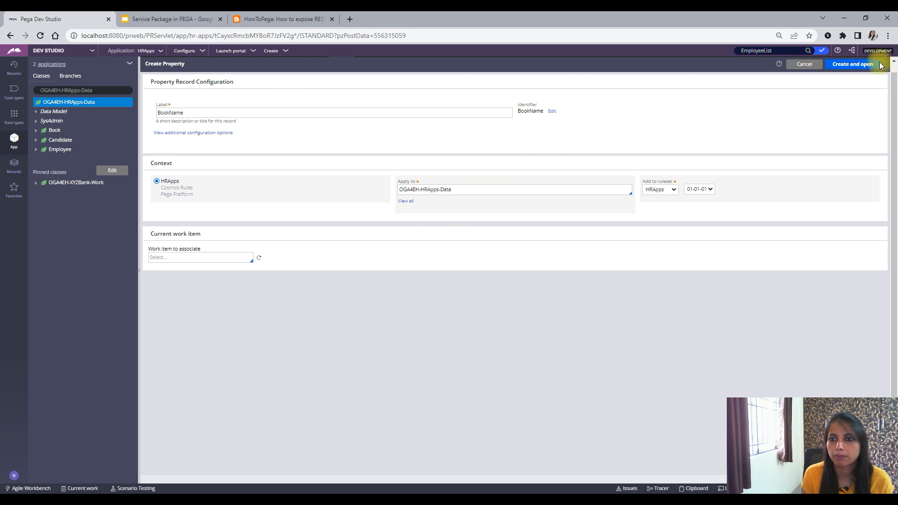
click(838, 64)
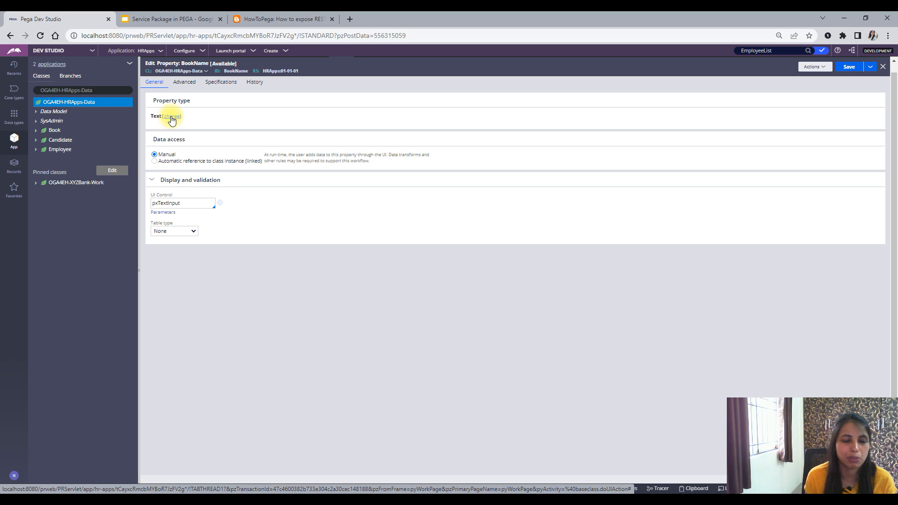
click(848, 67)
- Save the BookName property as a new property named AuthorName in OGA4EH-HRApps-Data, and close the AuthorName record
click(748, 68)
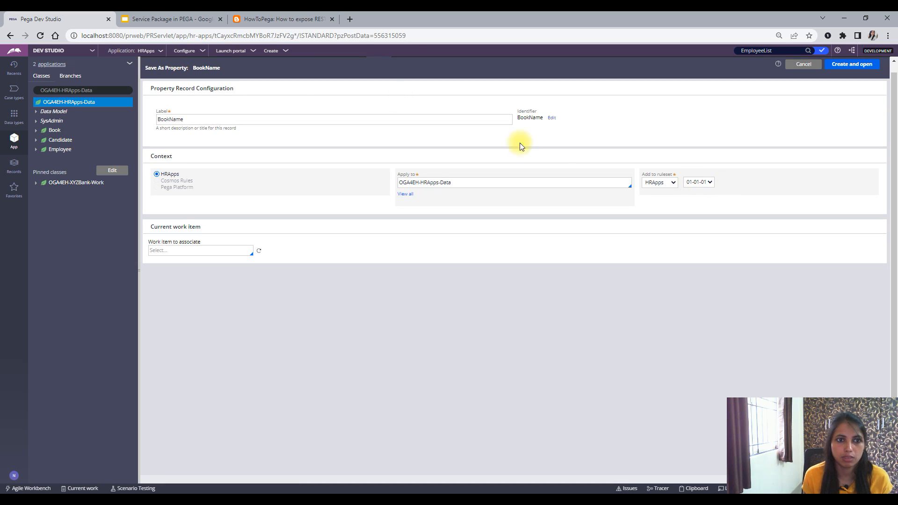
click(180, 120)
double_click(167, 120)
text(AuthorName)
click(700, 116)
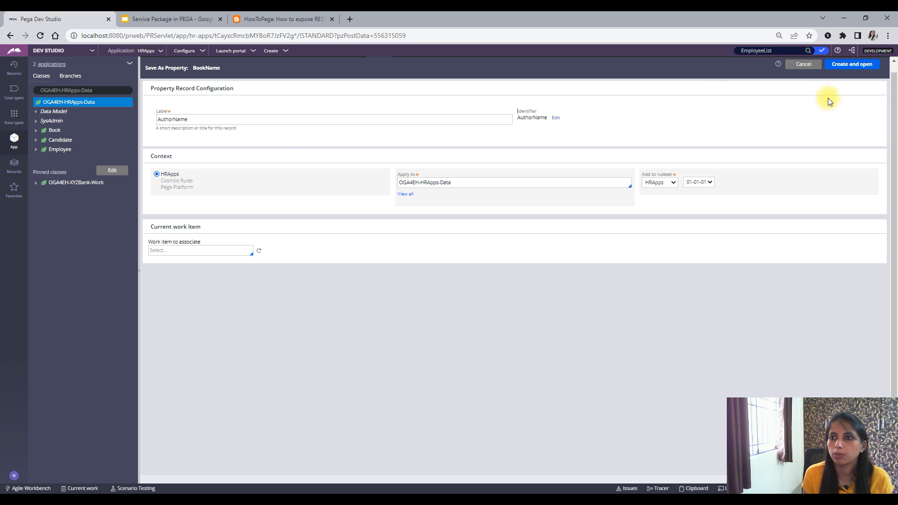
click(843, 64)
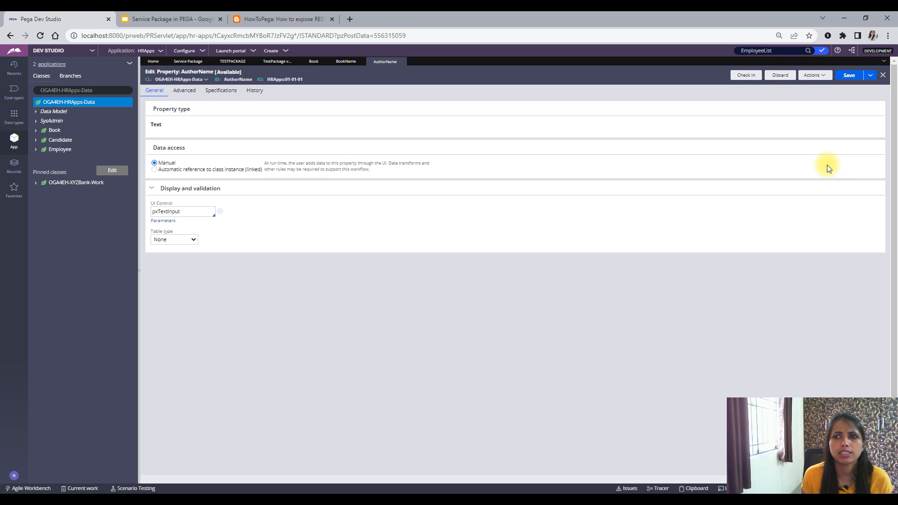
click(883, 76)
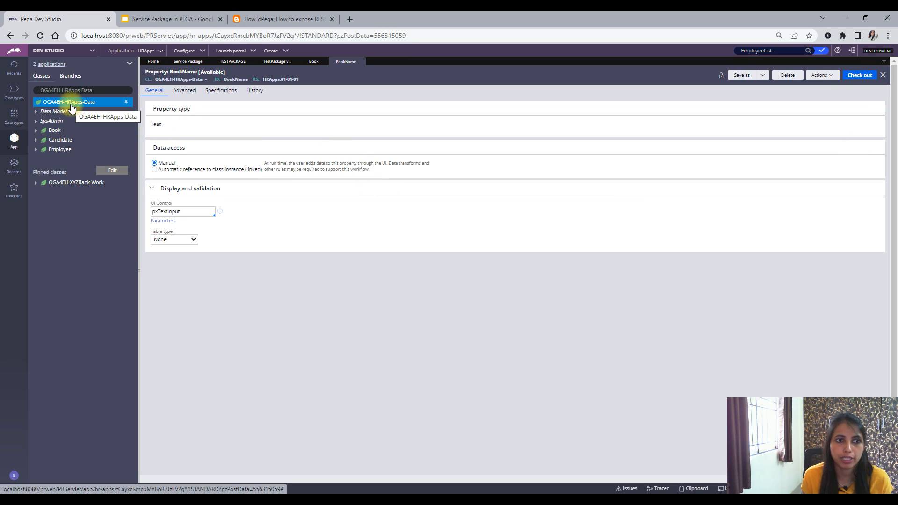
- Create a property named NoOfPages in class OGA4EH-HRApps-Data and open it
right_click(72, 103)
mouse_move(163, 129)
mouse_move(140, 121)
click(220, 191)
click(170, 122)
text(NoOf)
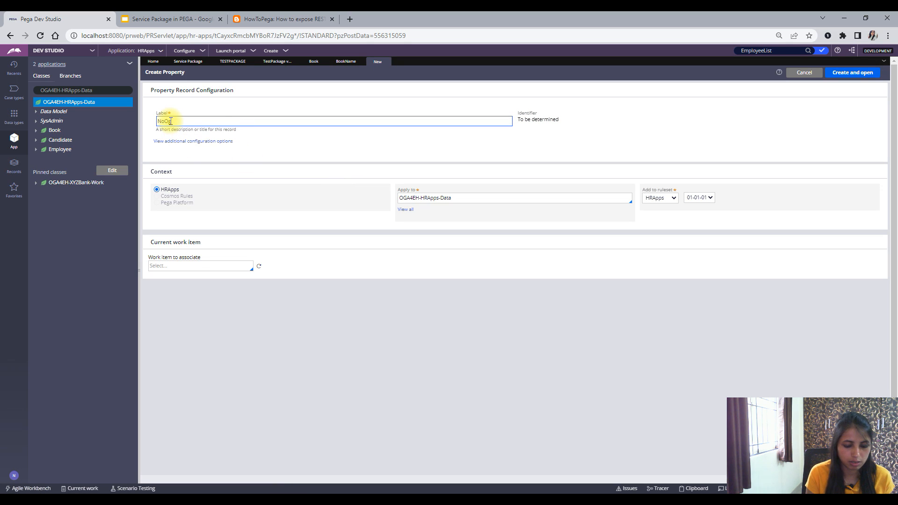
text(Pages)
click(669, 143)
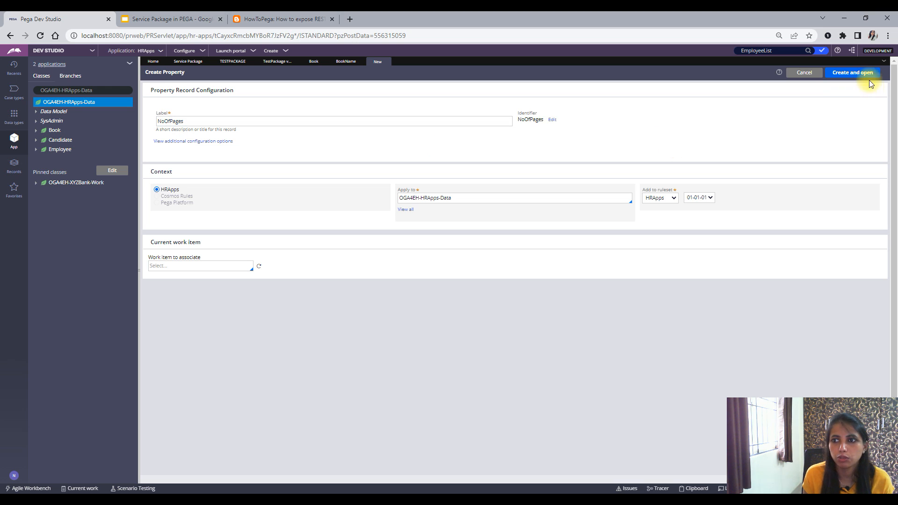
click(852, 74)
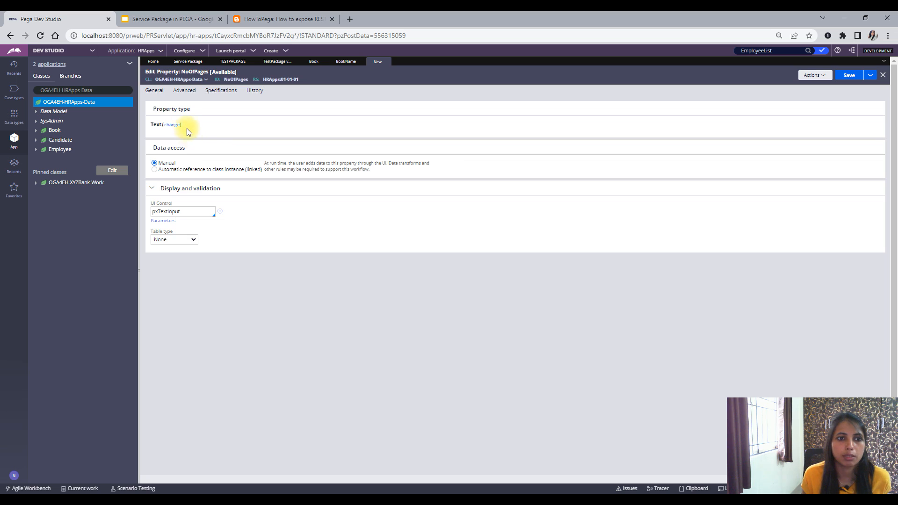
- Set the NoOfPages property's type to Integer and save the record
click(173, 124)
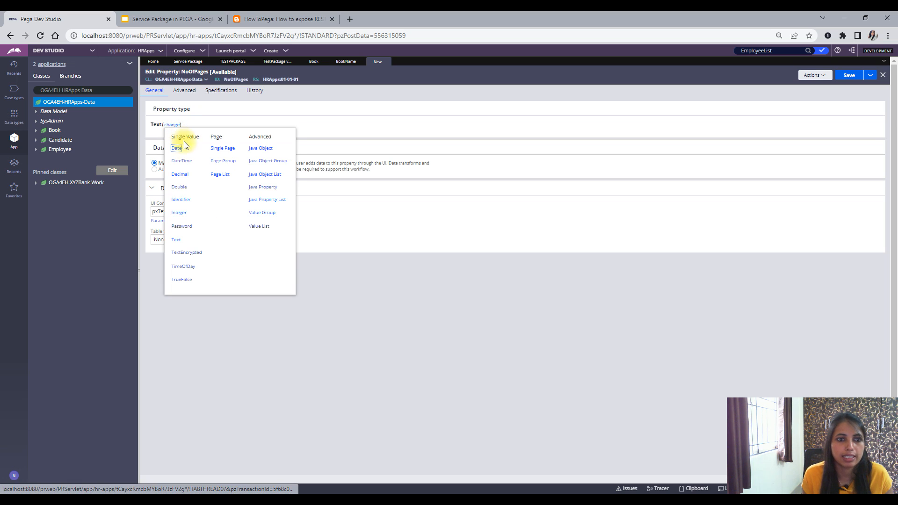
click(178, 212)
click(849, 76)
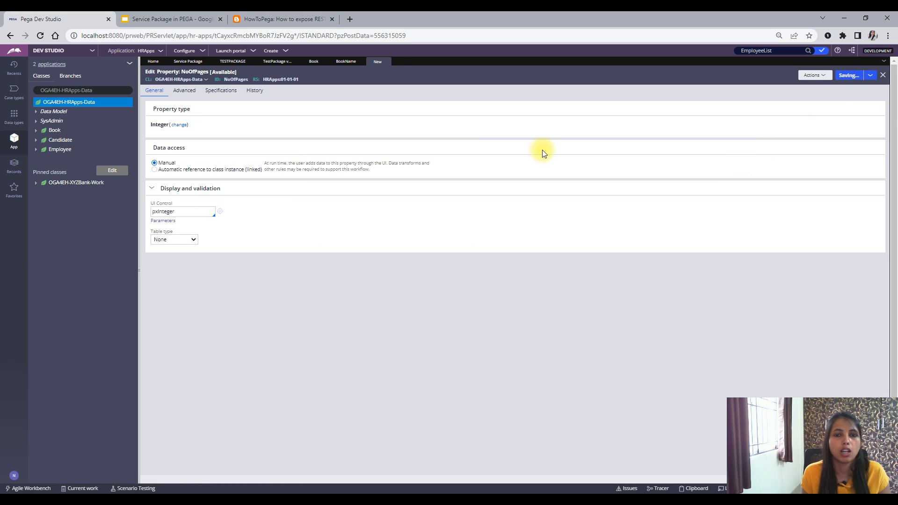
- Restart creating the local source for the Book data type and mark BookID as its key
click(281, 61)
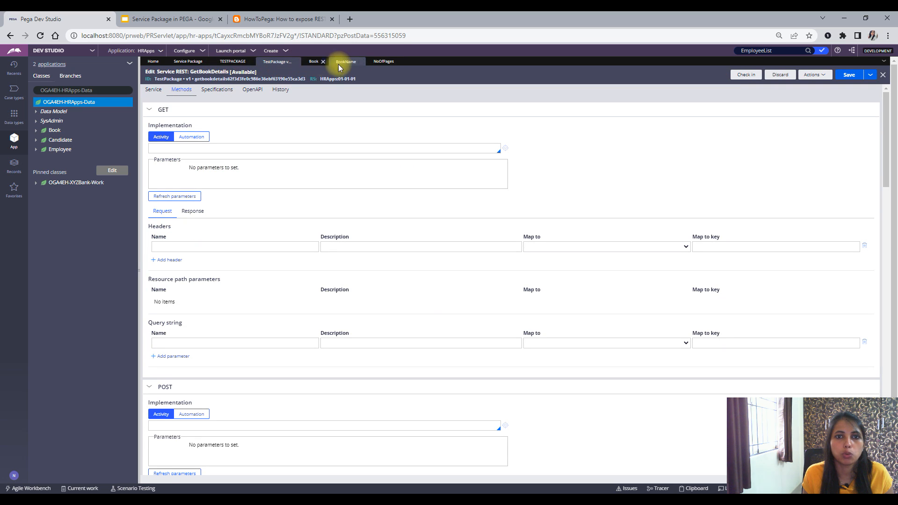
click(313, 62)
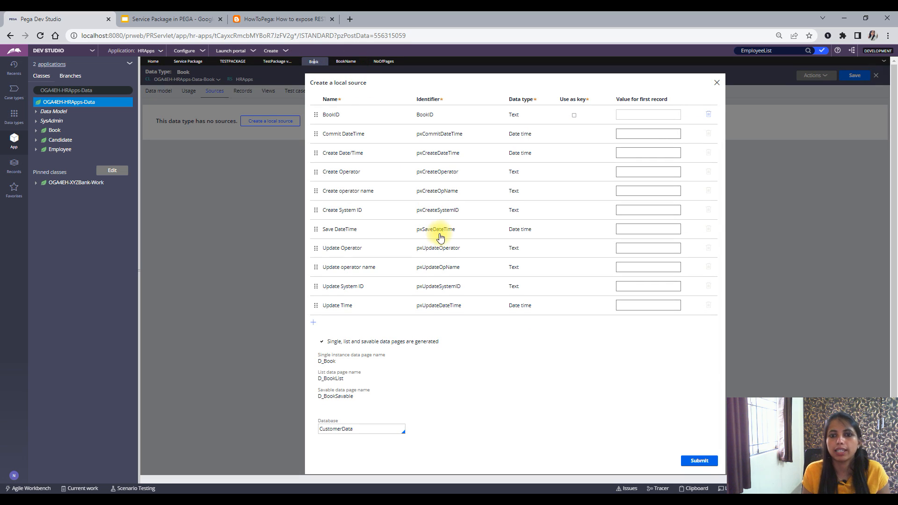
click(717, 82)
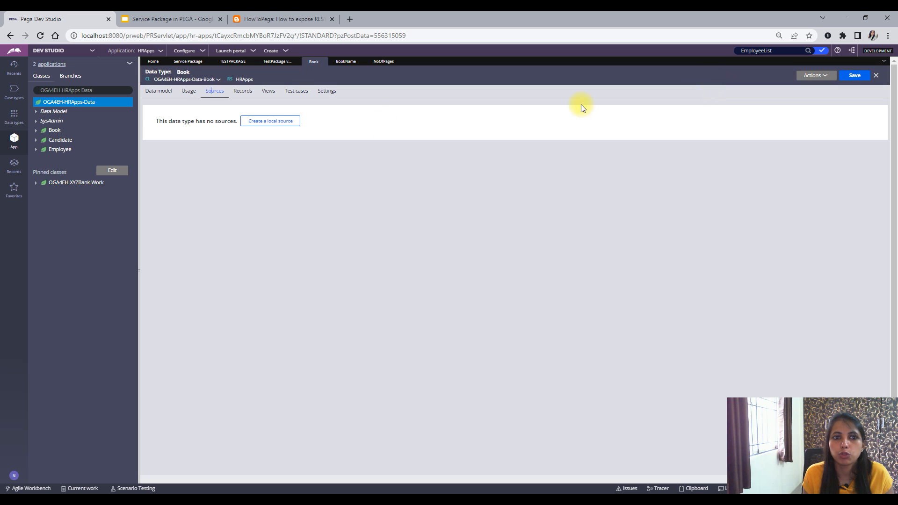
click(271, 121)
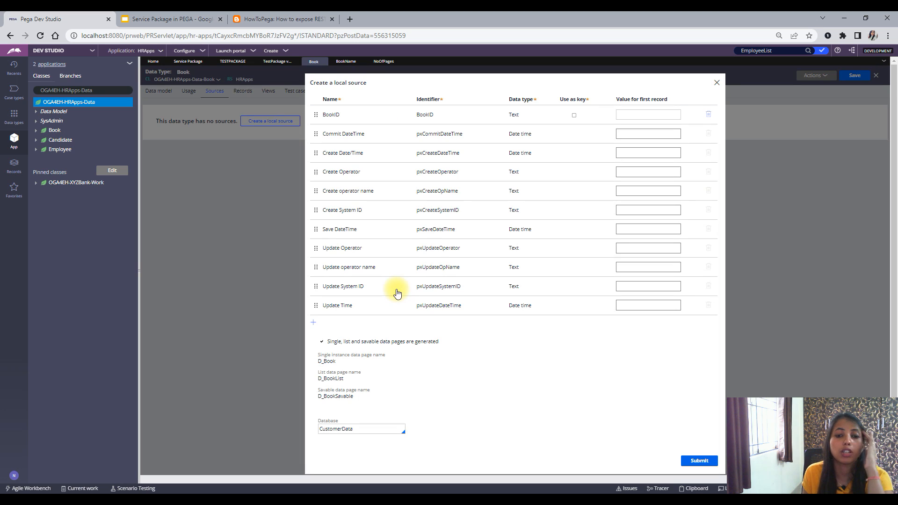
click(575, 116)
- Add the existing BookName, AuthorName and NoOfPages properties as fields of the Book local source
click(314, 322)
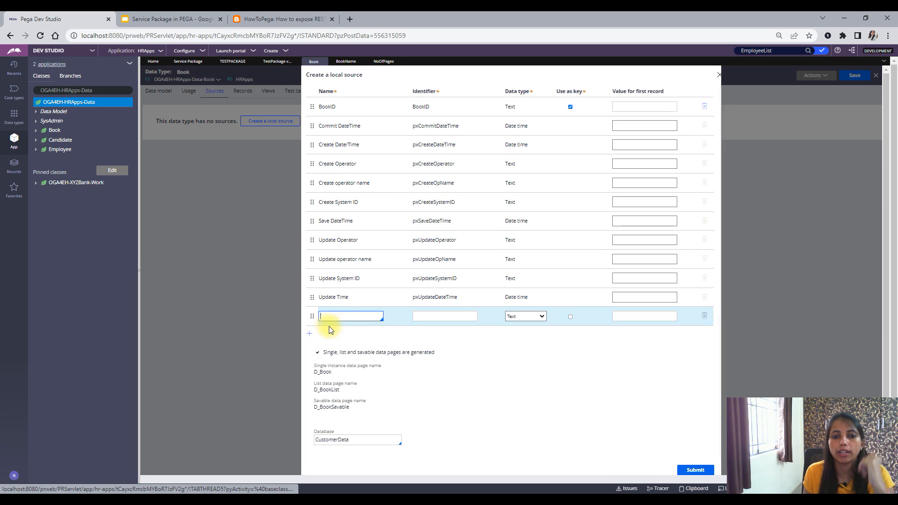
click(341, 315)
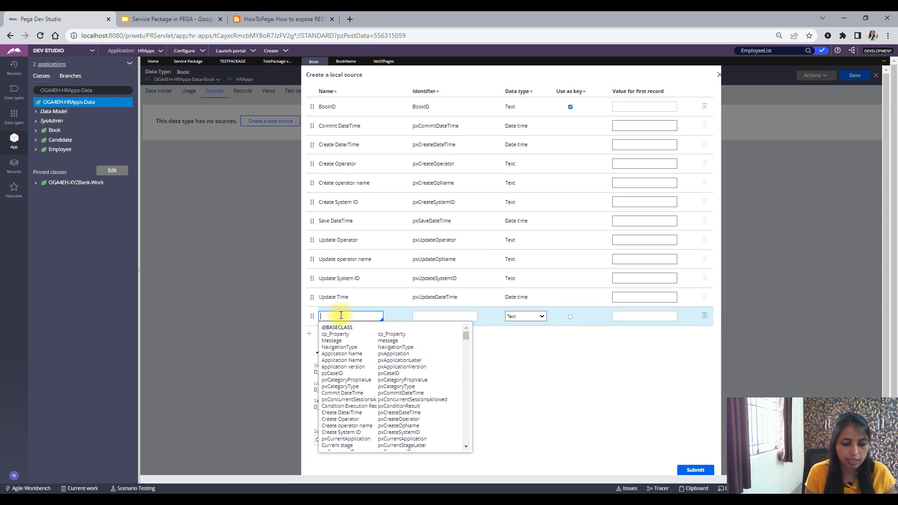
text(BookNa)
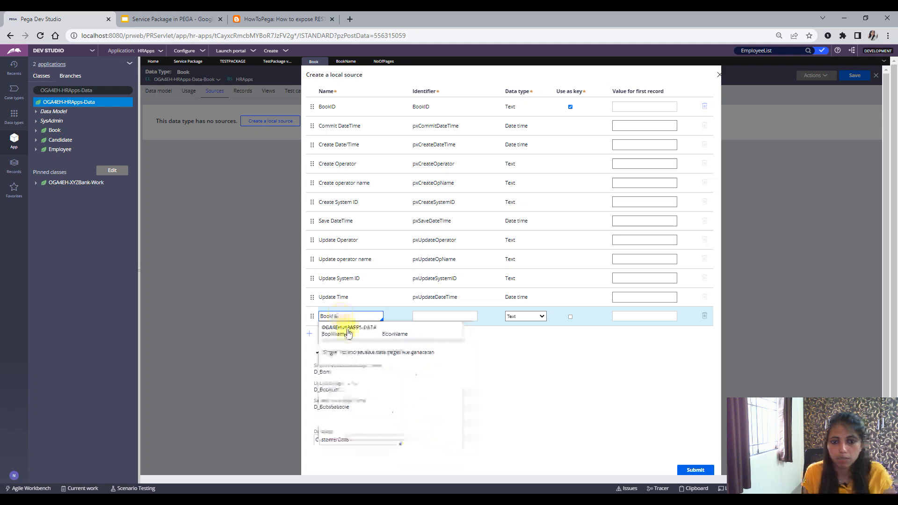
click(345, 334)
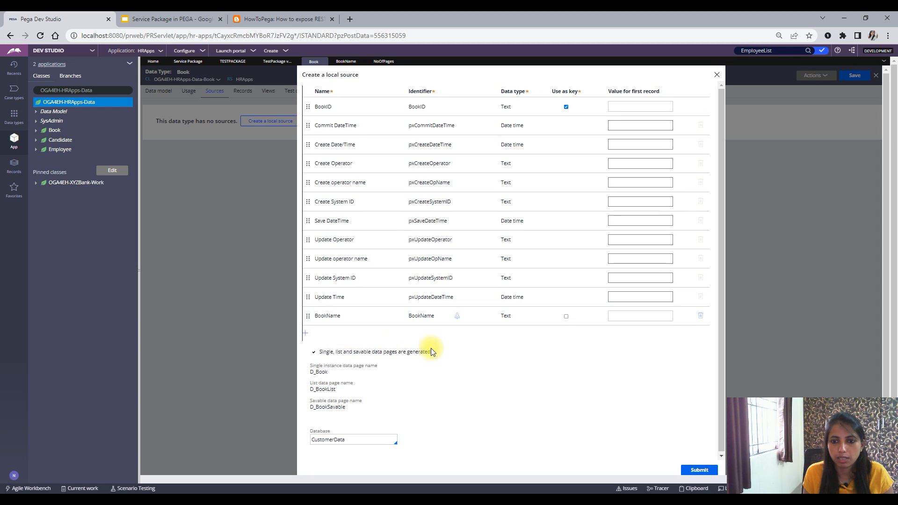
click(305, 334)
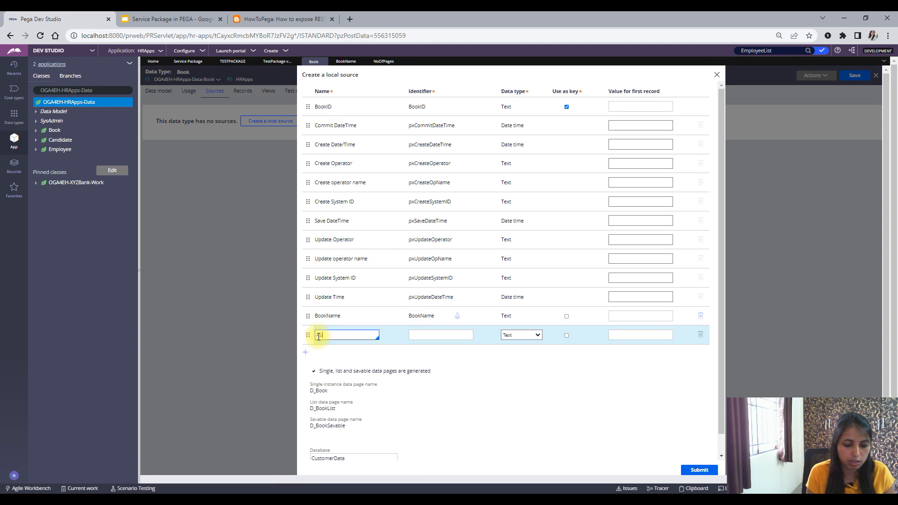
text(Author)
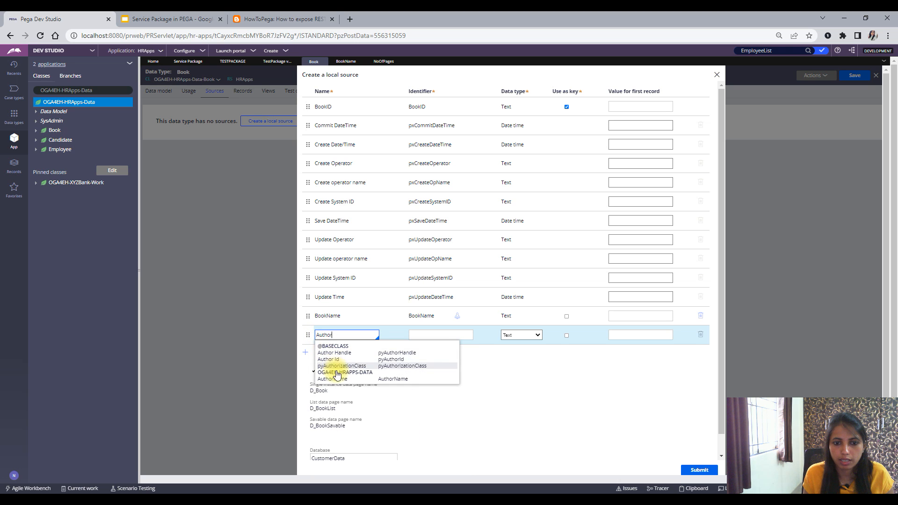
click(337, 378)
click(305, 352)
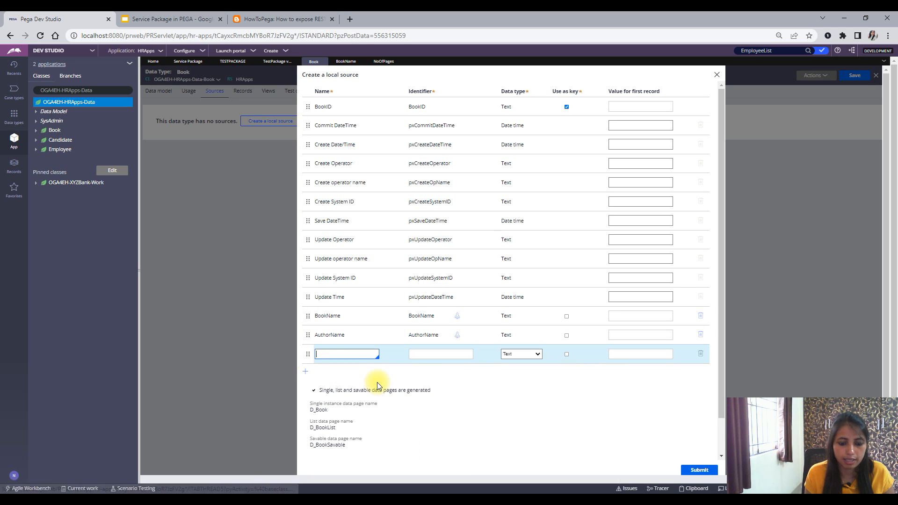
text(Noof)
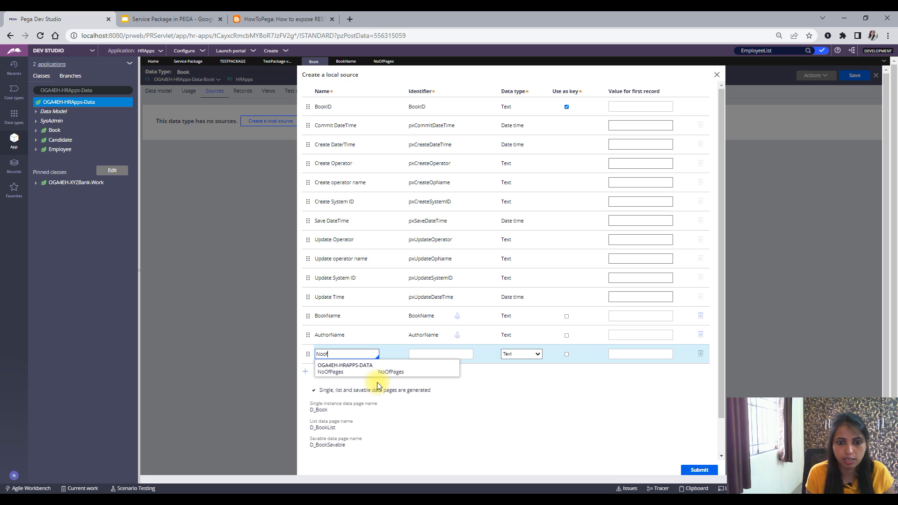
click(377, 370)
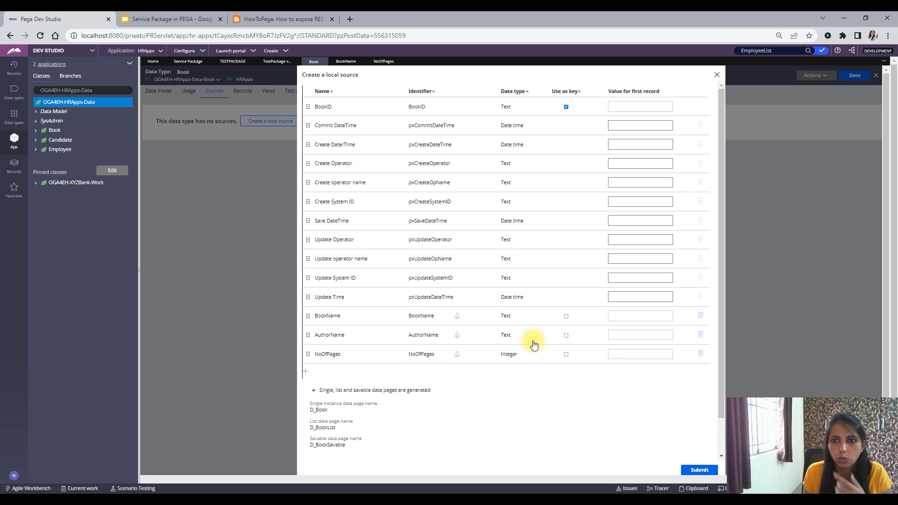
- Submit the Book local source with its generated data pages, and open the data type's records
click(699, 470)
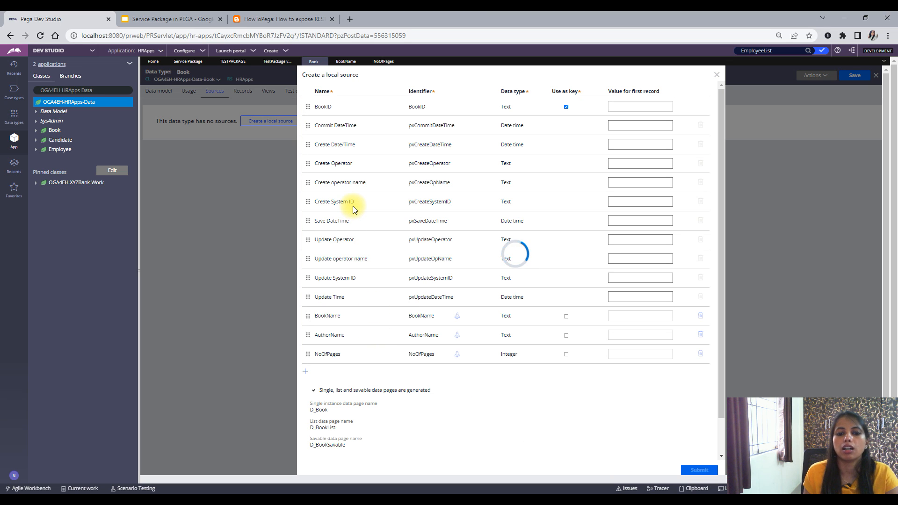
click(514, 382)
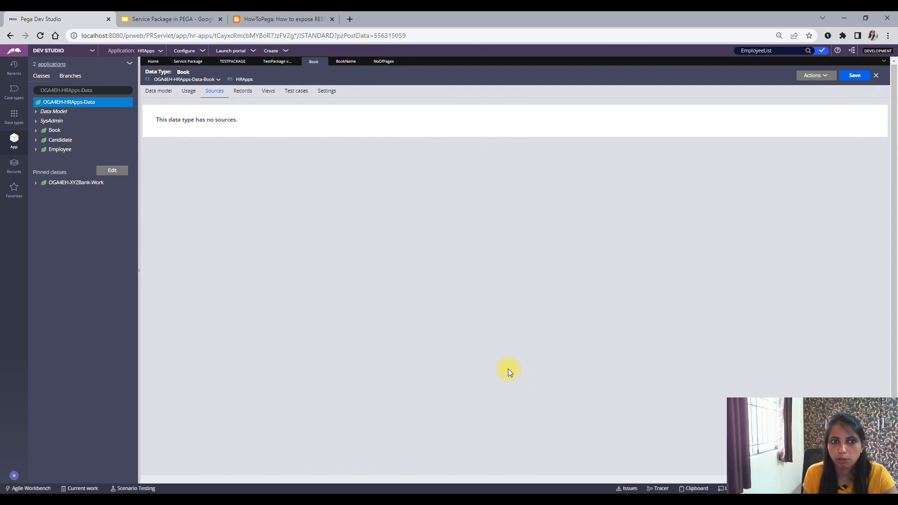
click(243, 91)
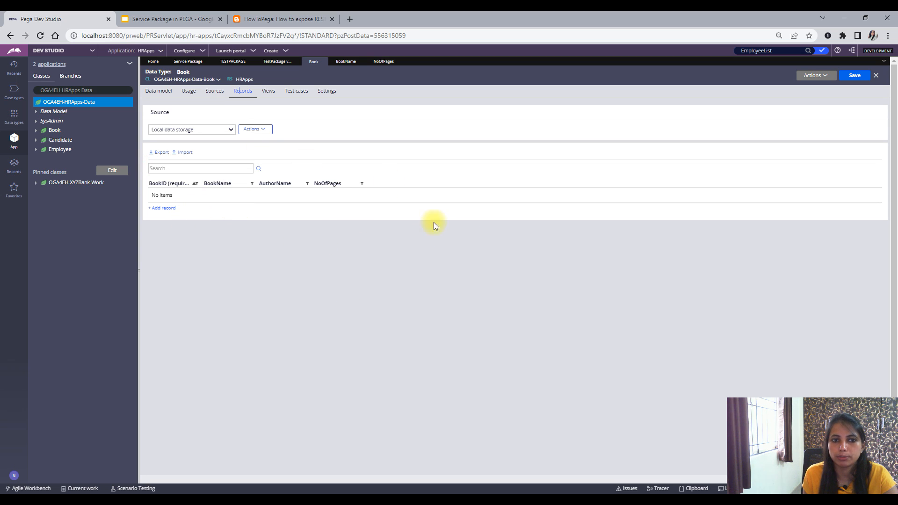
- Add a Book record with BookID B123, BookName Atomic Habits, AuthorName James Clear and NoOfPages 300, and save it
click(166, 209)
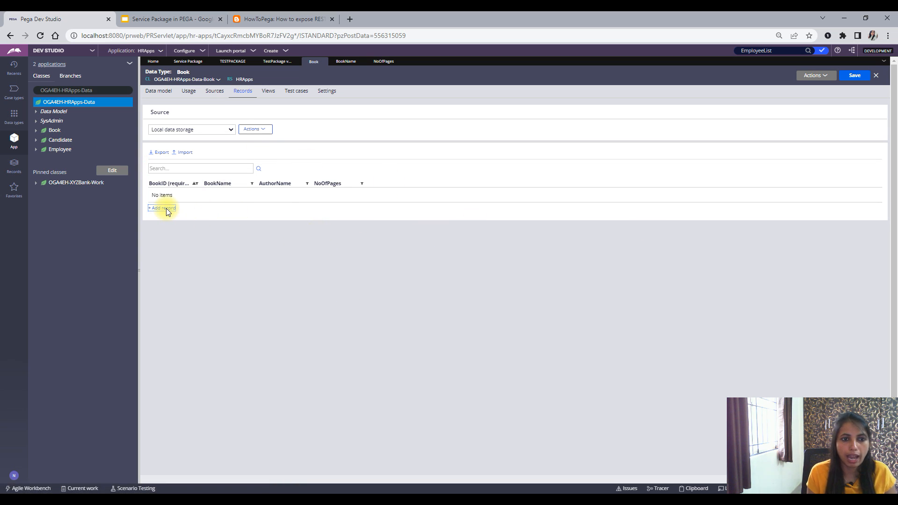
text(B123)
click(232, 195)
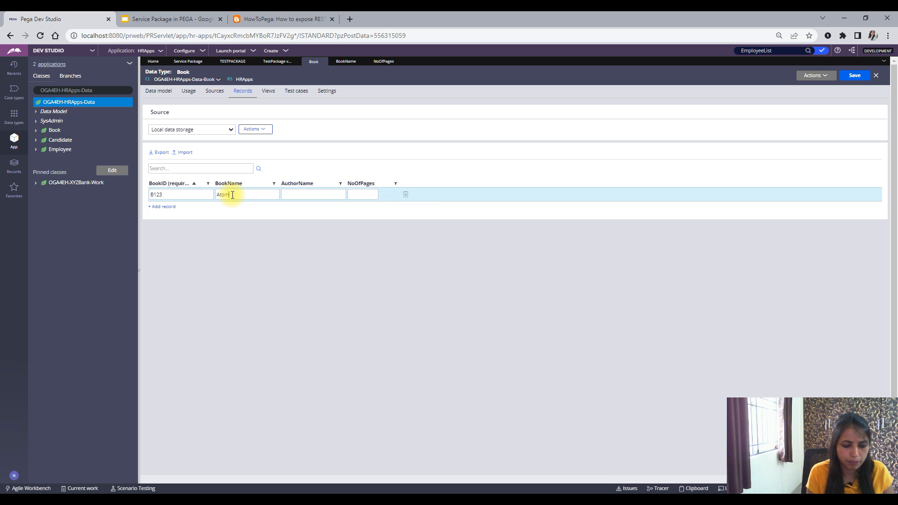
text(Atomic Habits)
click(296, 191)
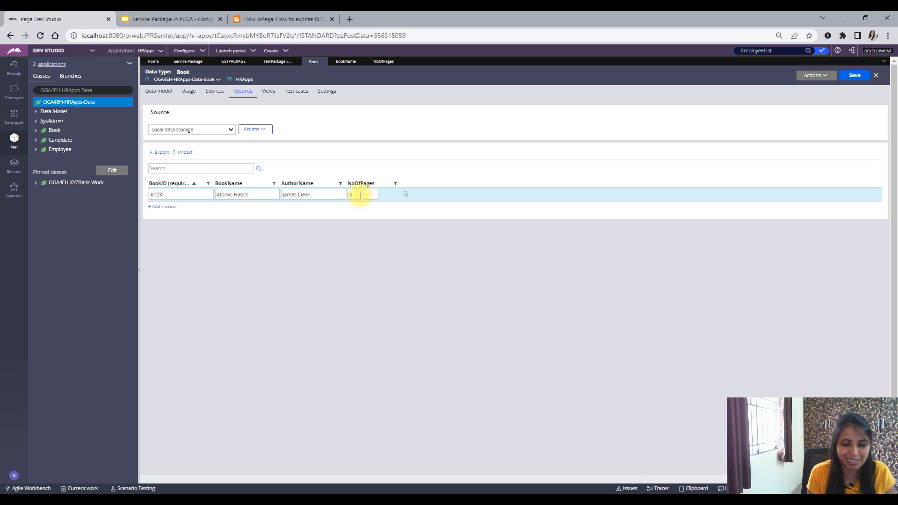
click(857, 77)
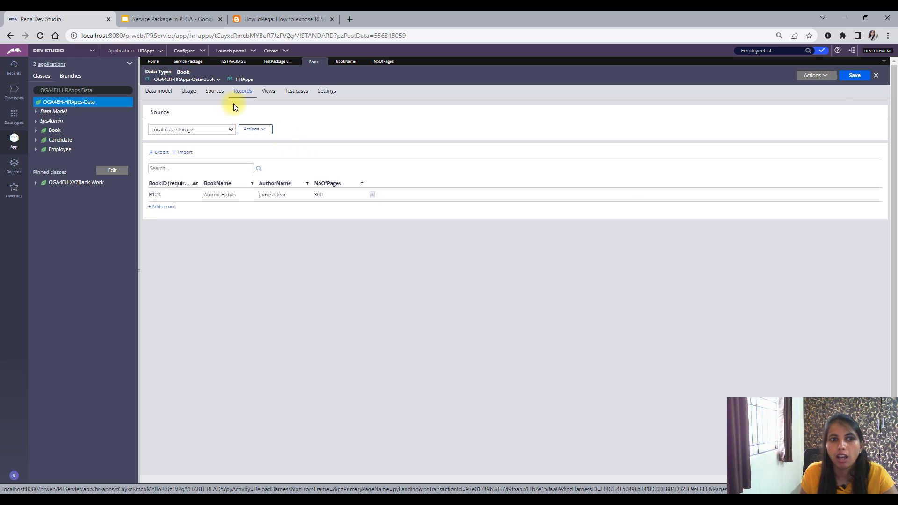
- Open the Book data type's class record and test its database table connection to examine the mapped table
click(197, 82)
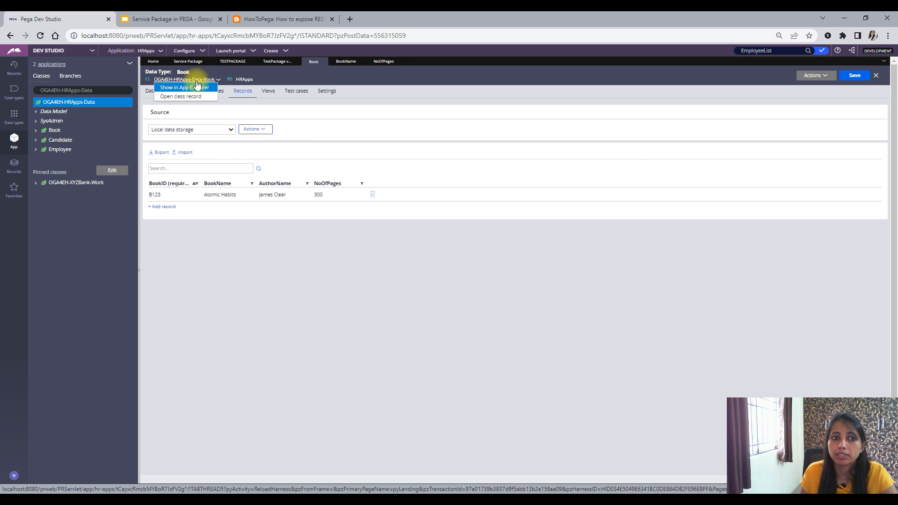
click(294, 257)
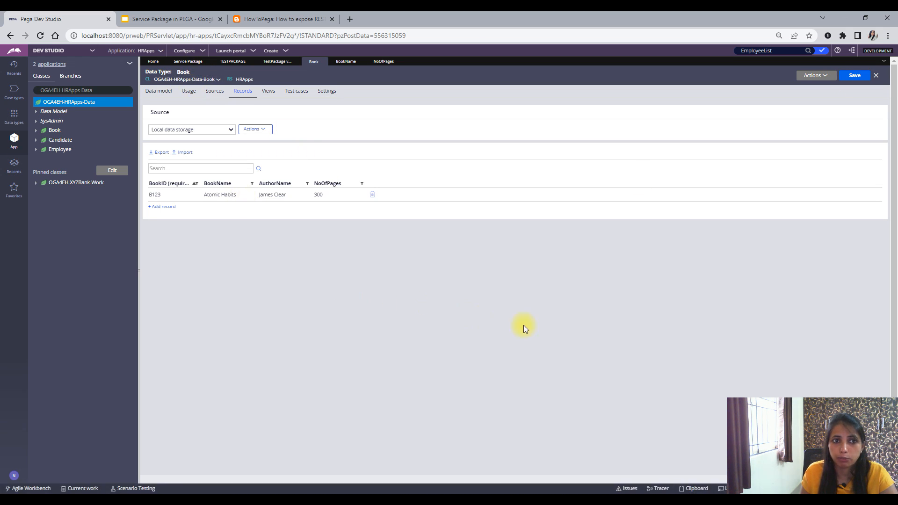
click(184, 79)
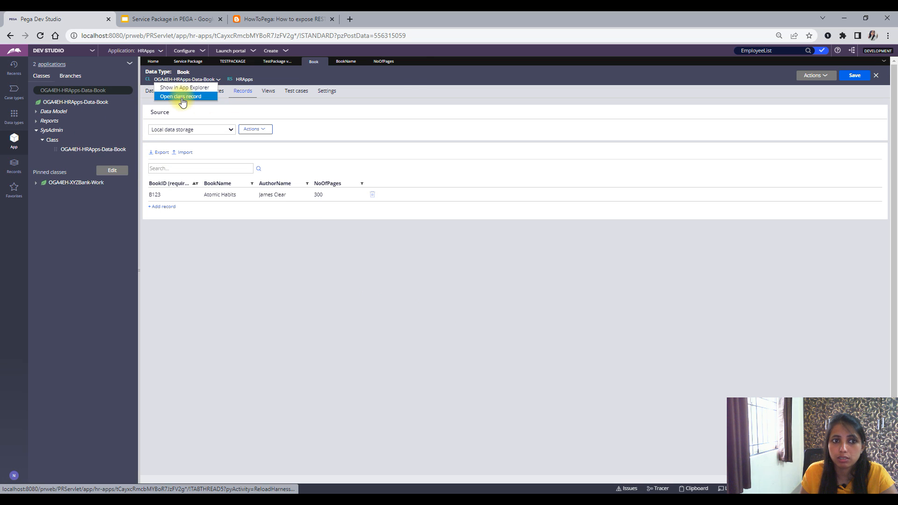
click(182, 96)
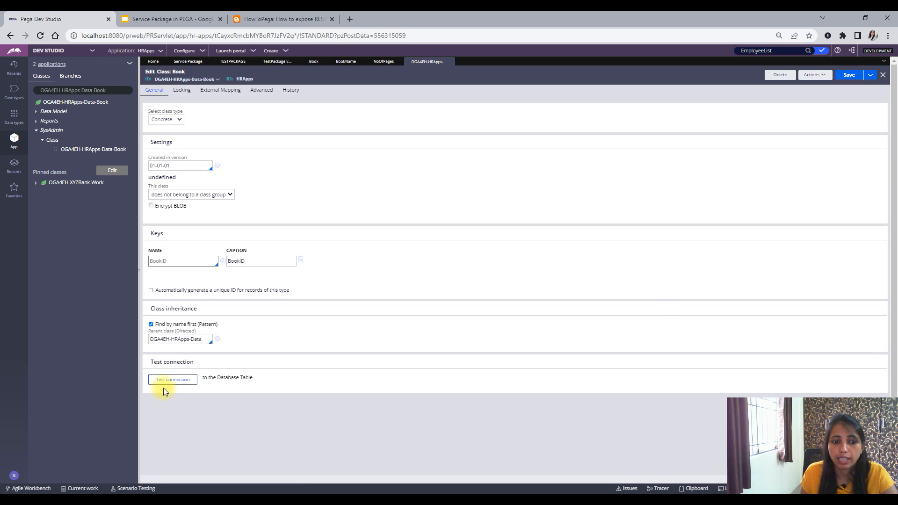
click(164, 382)
drag(203, 59, 125, 59)
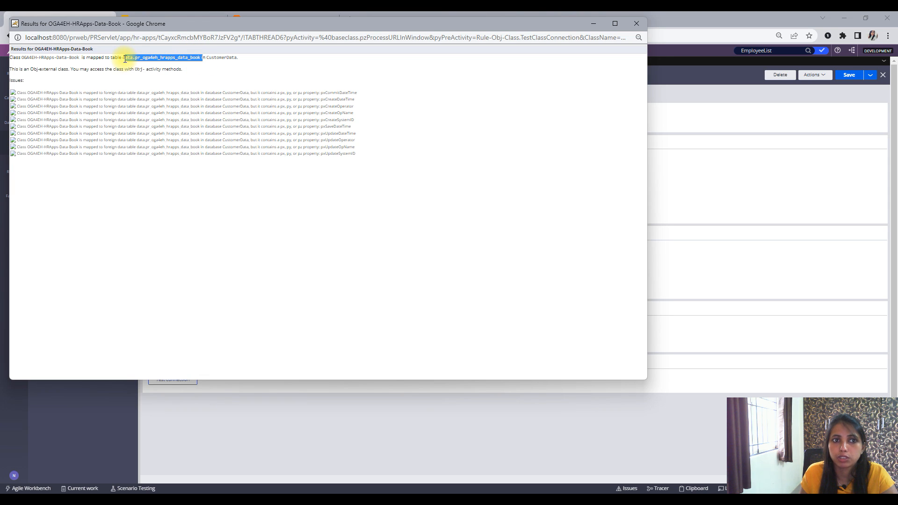
click(642, 23)
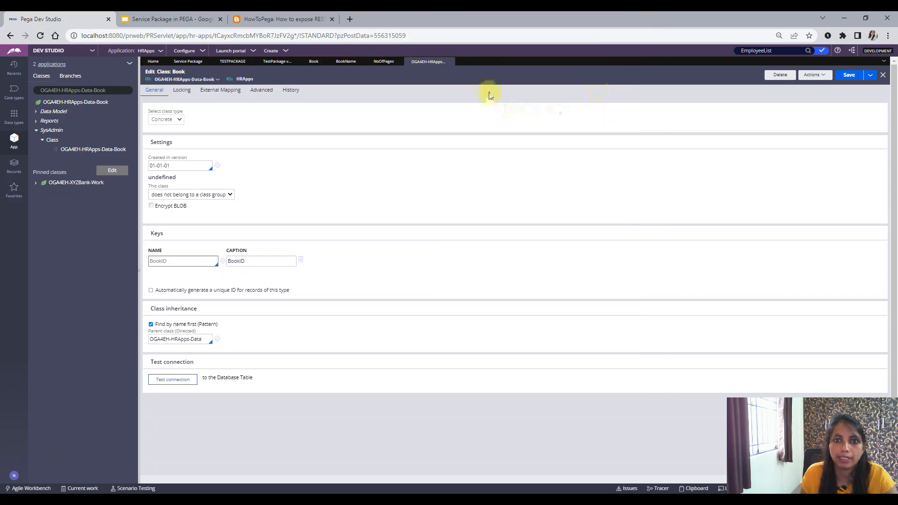
- Close the Book class, NoOfPages and BookName records, and return to the GetBookDetails REST service rule
click(449, 61)
click(398, 62)
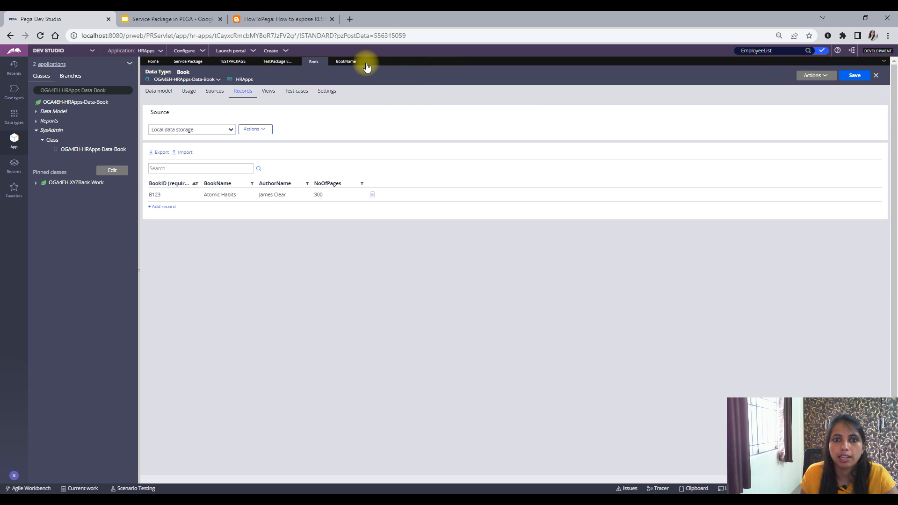
click(360, 62)
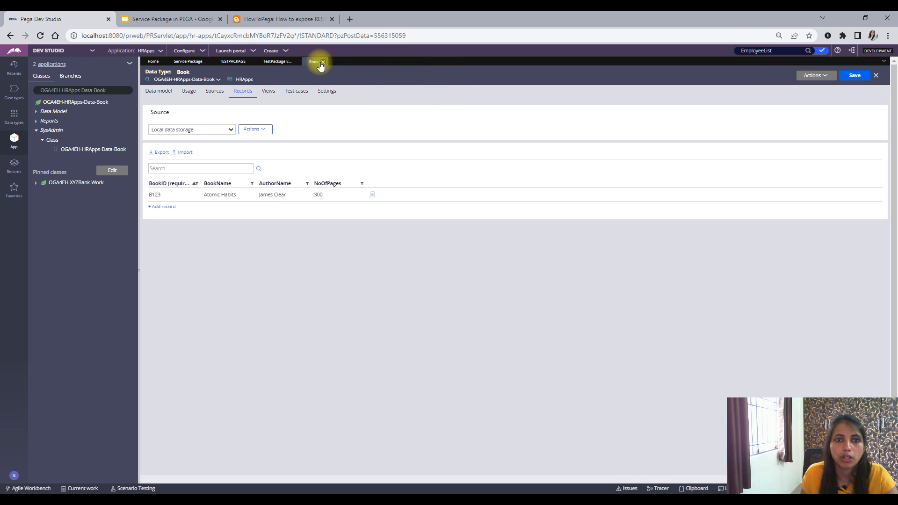
click(269, 63)
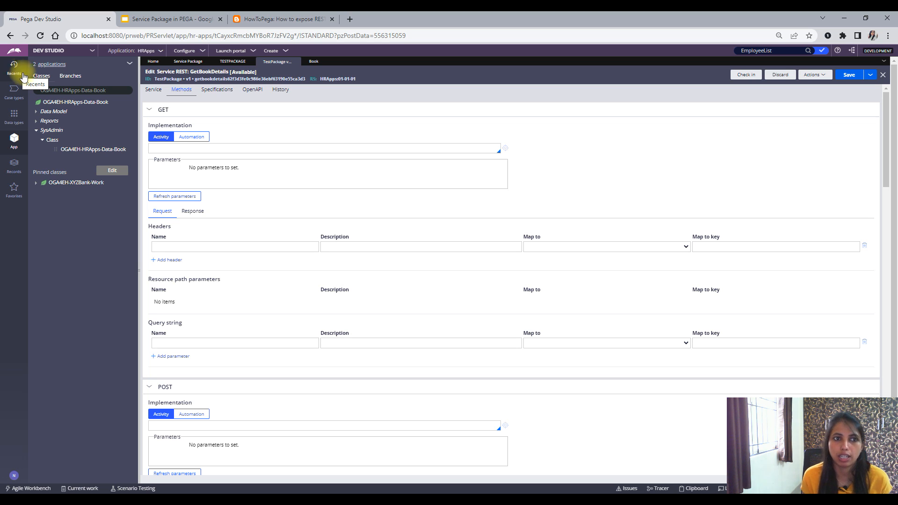
click(187, 61)
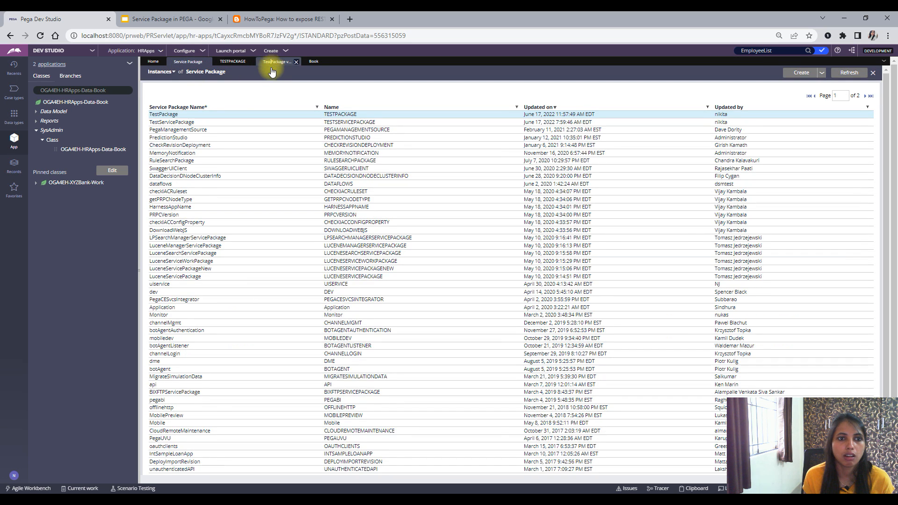
click(274, 63)
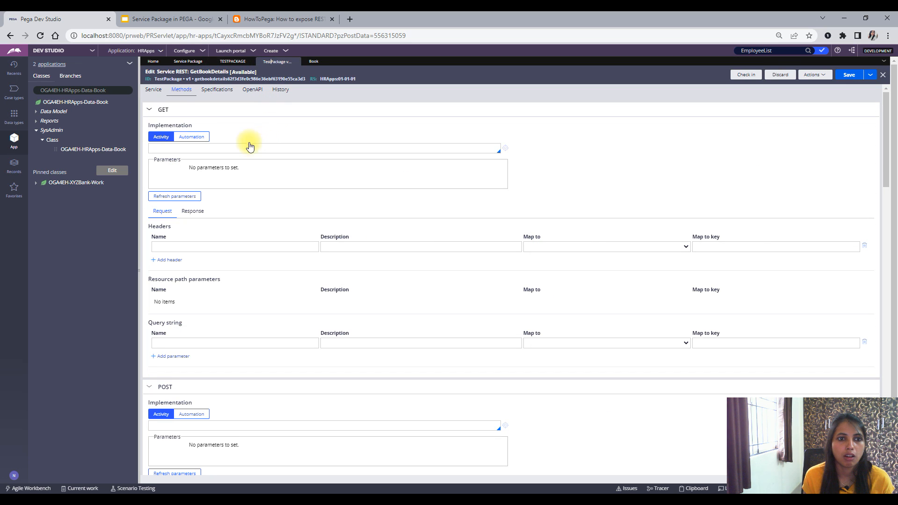
- Change the GetBookDetails service's resource class to OGA4EH-HRApps-Int-Book
click(154, 90)
drag(220, 133, 199, 134)
key(BackSpace)
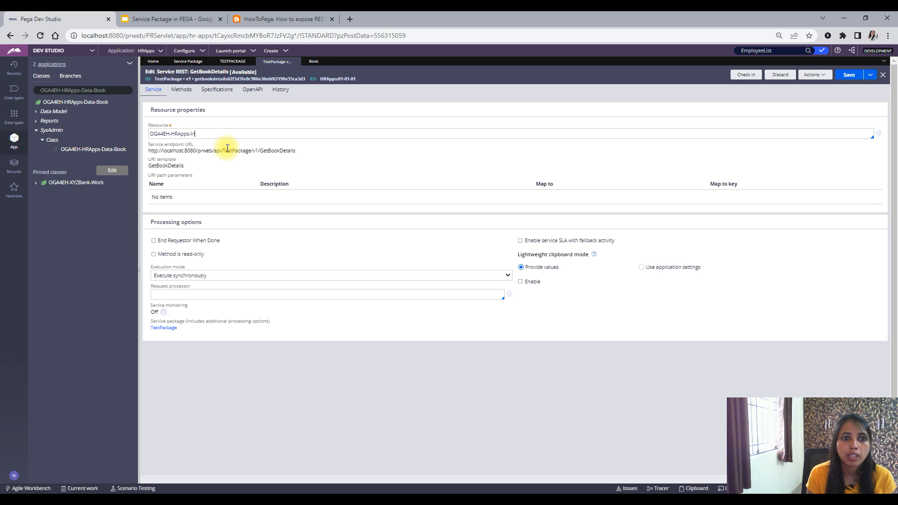
text(Int-Book)
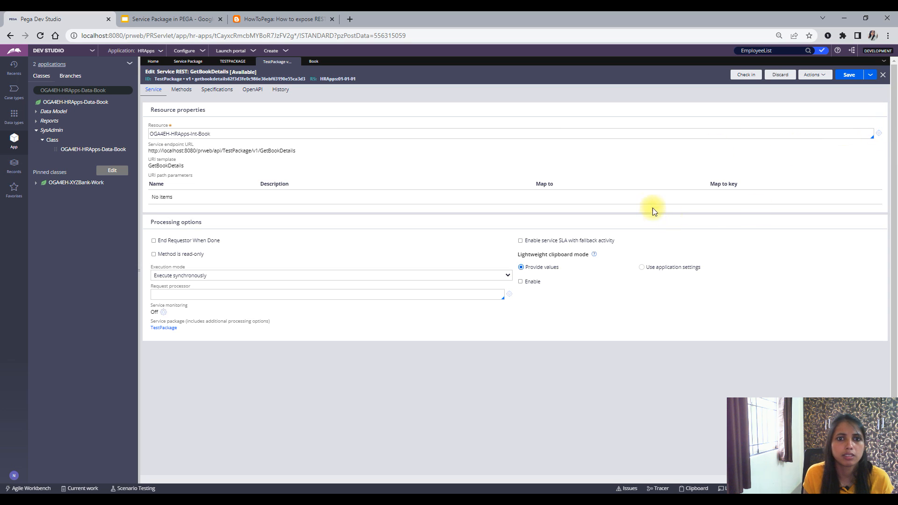
- Create the OGA4EH-HRApps-Int-Book class in the HRApps ruleset, set its created-in version to 01-01-01 and try to save it
click(879, 134)
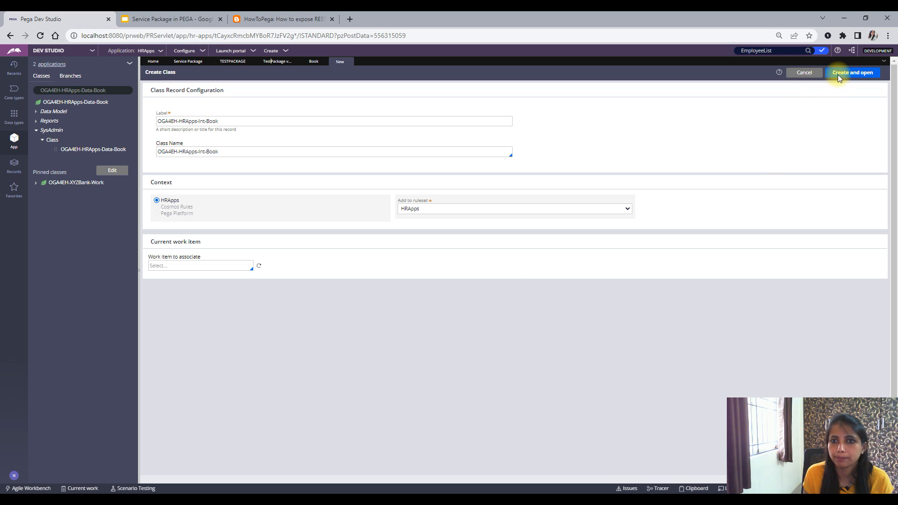
click(839, 75)
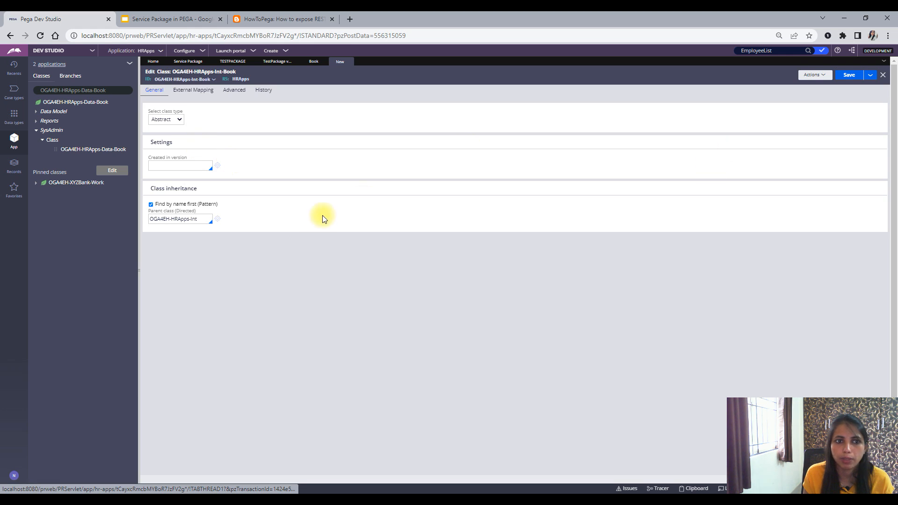
click(180, 166)
click(162, 174)
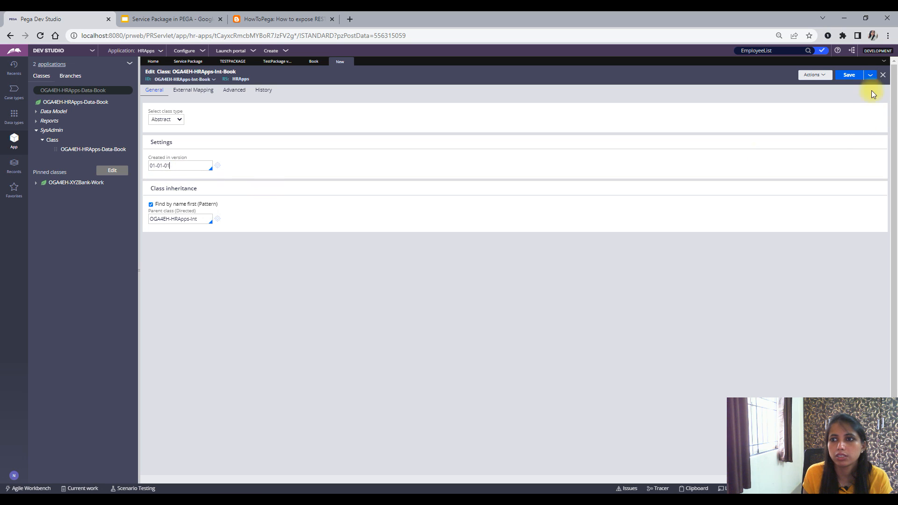
click(849, 75)
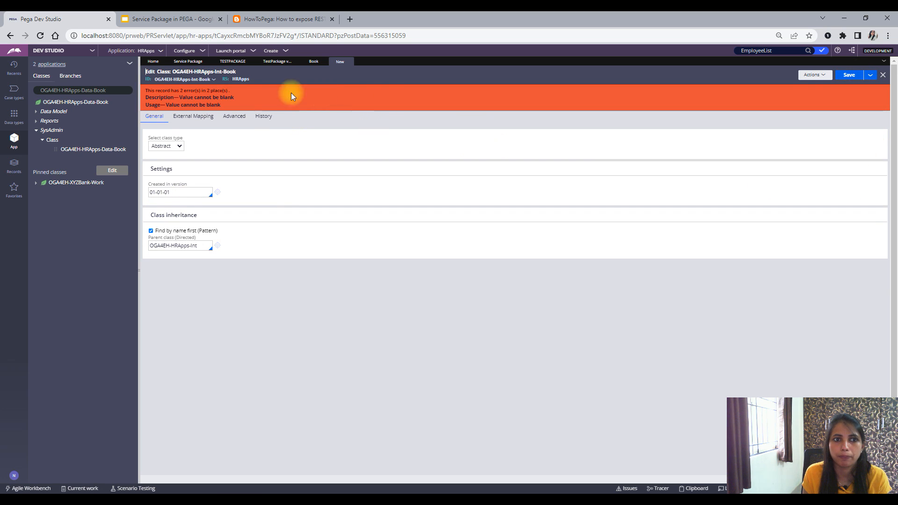
- Enter "book integration class" as the class's description and usage, and save the class
click(265, 117)
click(189, 179)
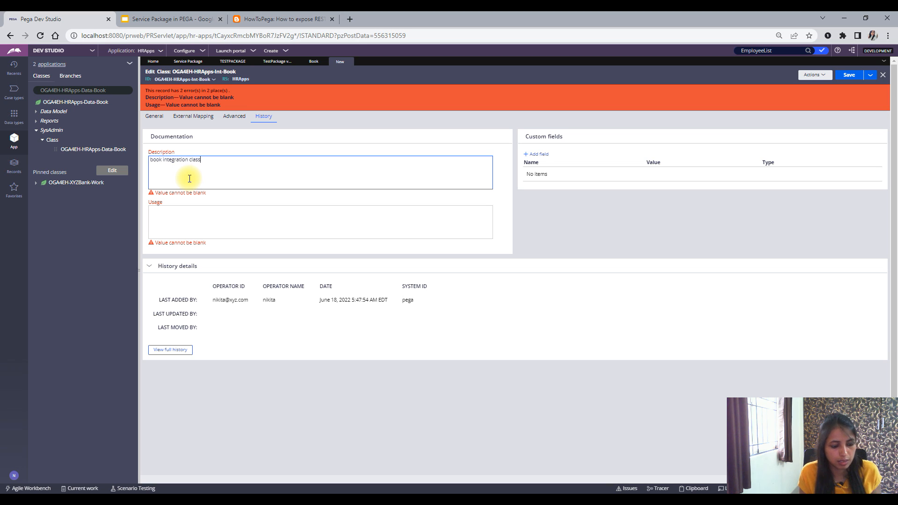
key(ctrl+a)
key(ctrl+c)
click(187, 220)
key(ctrl+v)
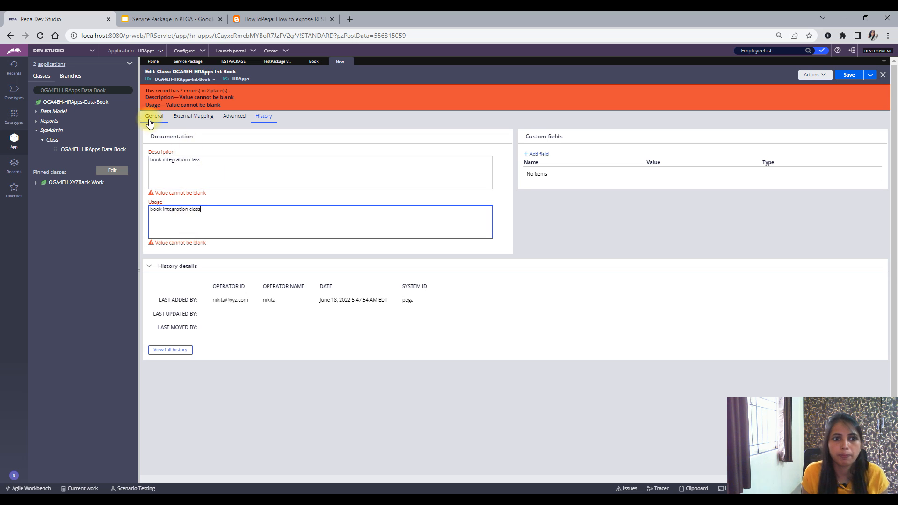
click(151, 117)
click(849, 74)
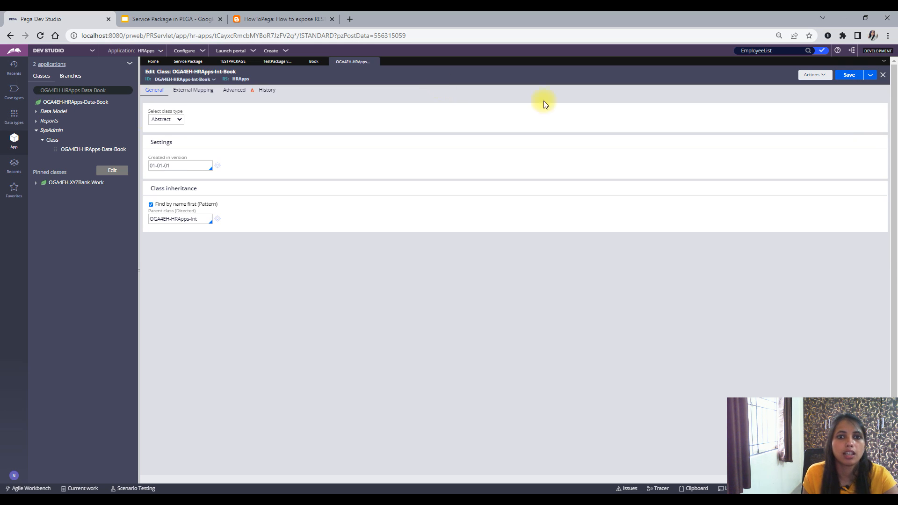
- Save the GetBookDetails service rule and look up its resource class OGA4EH-HRApps-Int-Book among the application classes
click(278, 61)
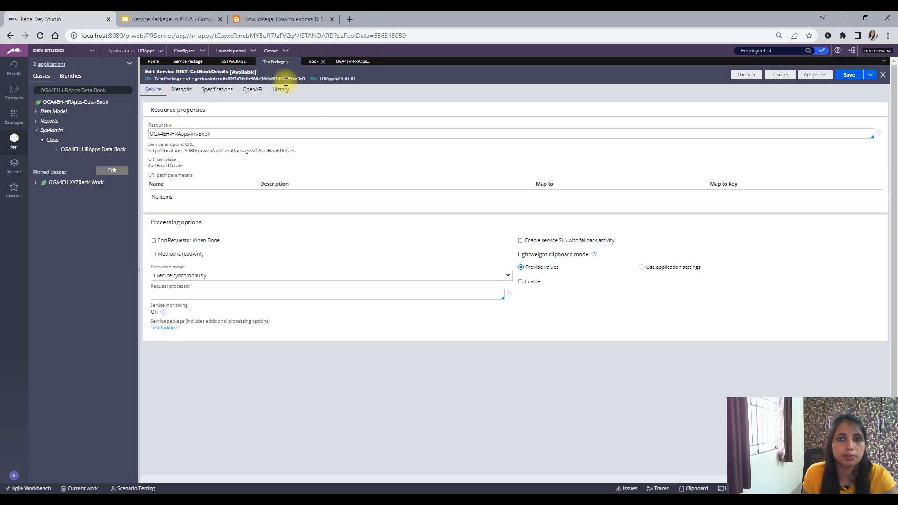
click(851, 75)
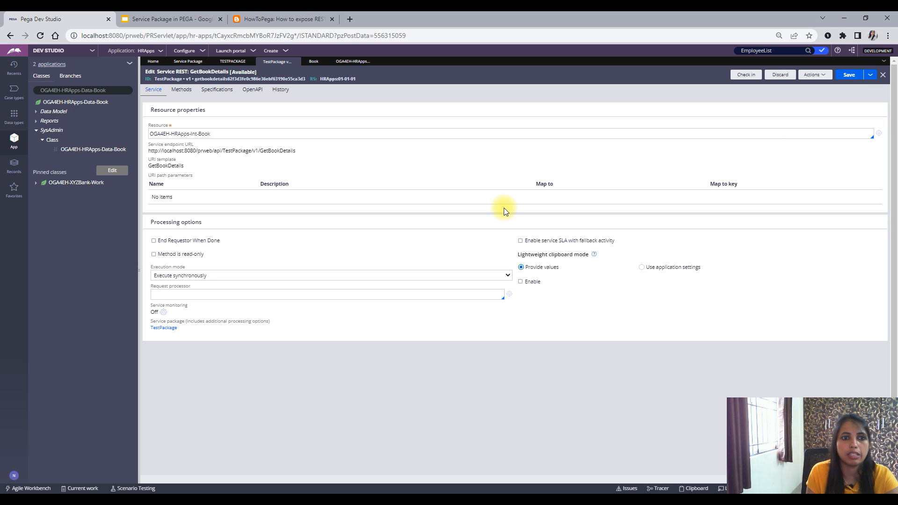
triple_click(202, 134)
click(110, 90)
key(ctrl+a)
key(ctrl+v)
key(Return)
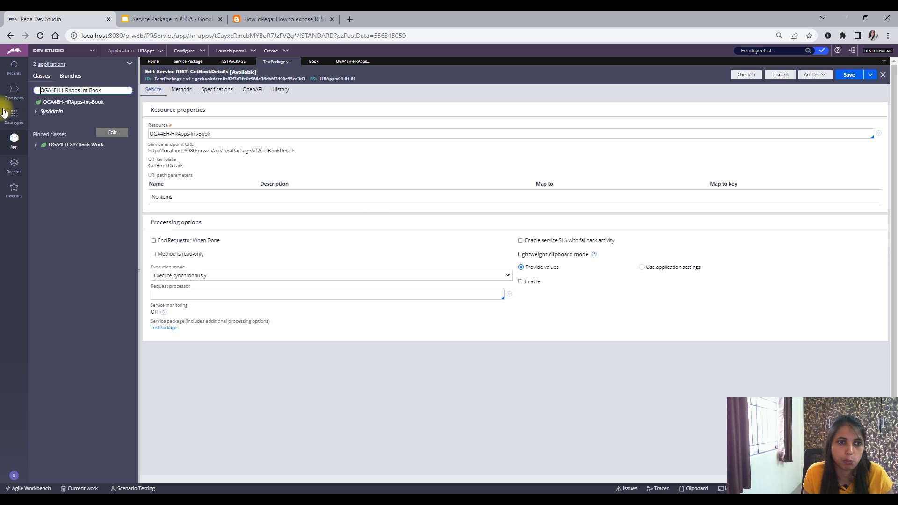
- Start a new class from OGA4EH-HRApps-Int-Book, with OGA4EH-HRApps-Int-Book-Request as its label and class name
click(83, 105)
right_click(82, 108)
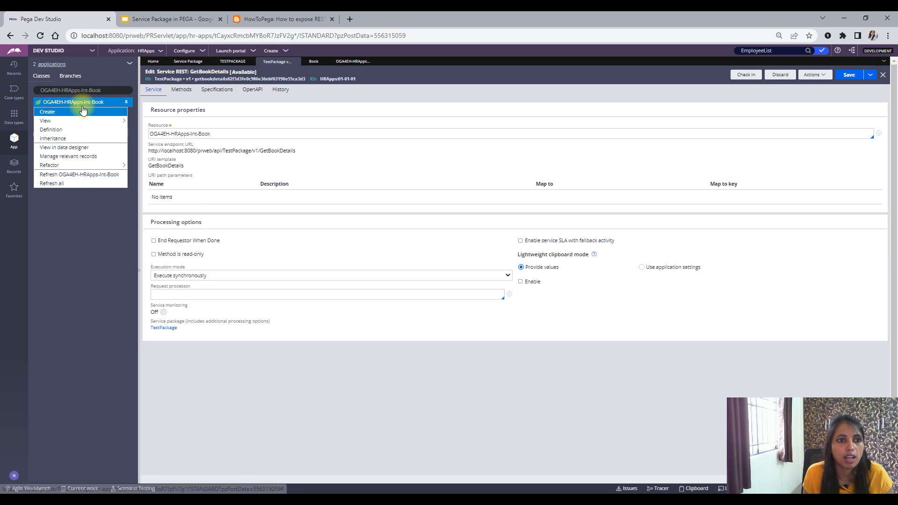
mouse_move(104, 112)
mouse_move(170, 219)
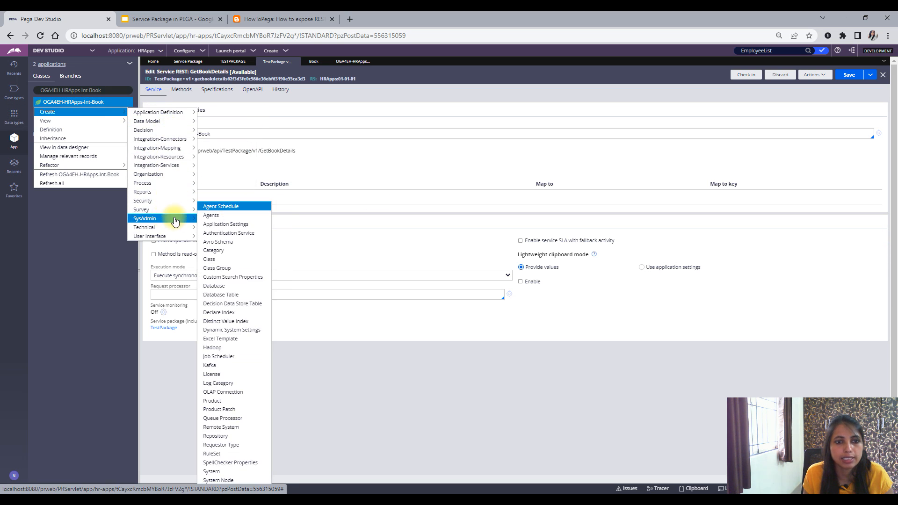
click(220, 259)
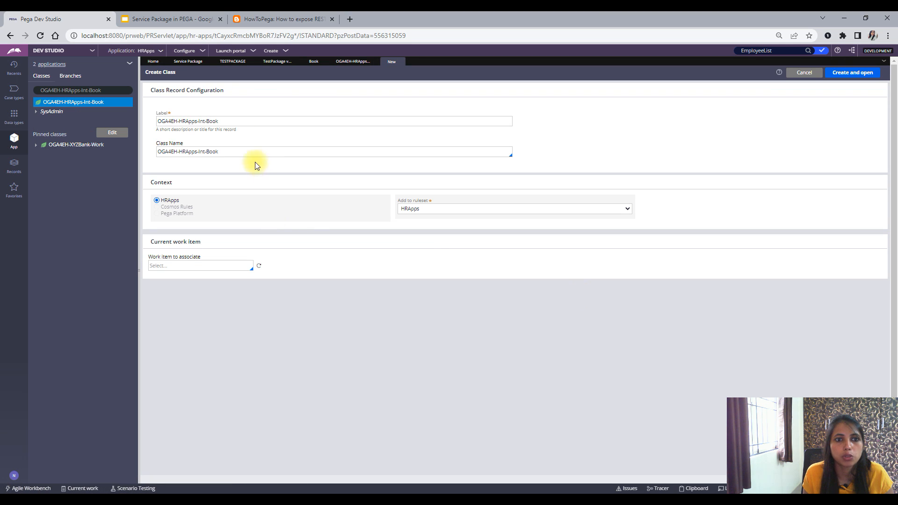
click(234, 121)
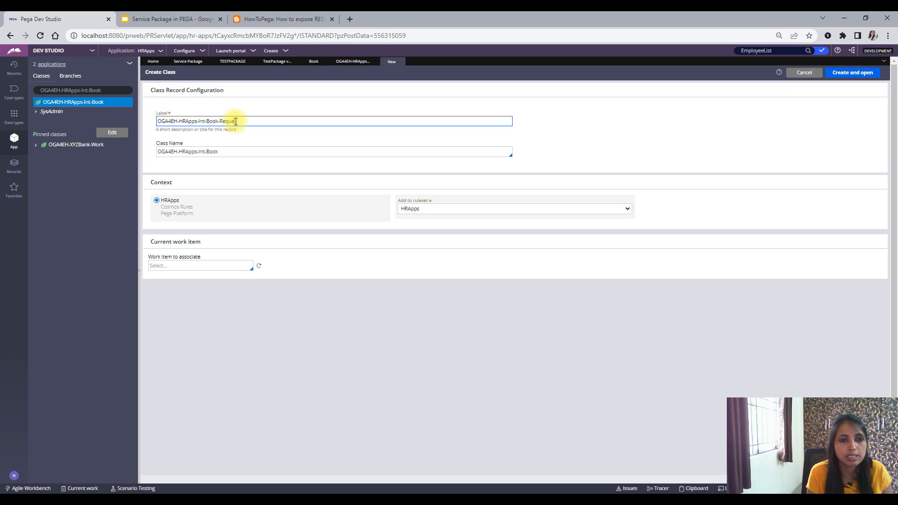
click(239, 153)
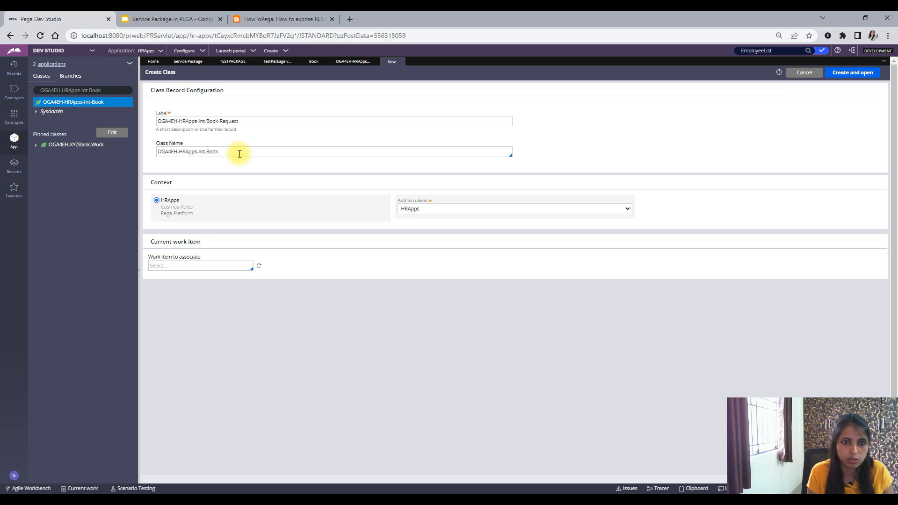
click(248, 121)
key(ctrl+a)
click(235, 152)
key(ctrl+a)
key(ctrl+v)
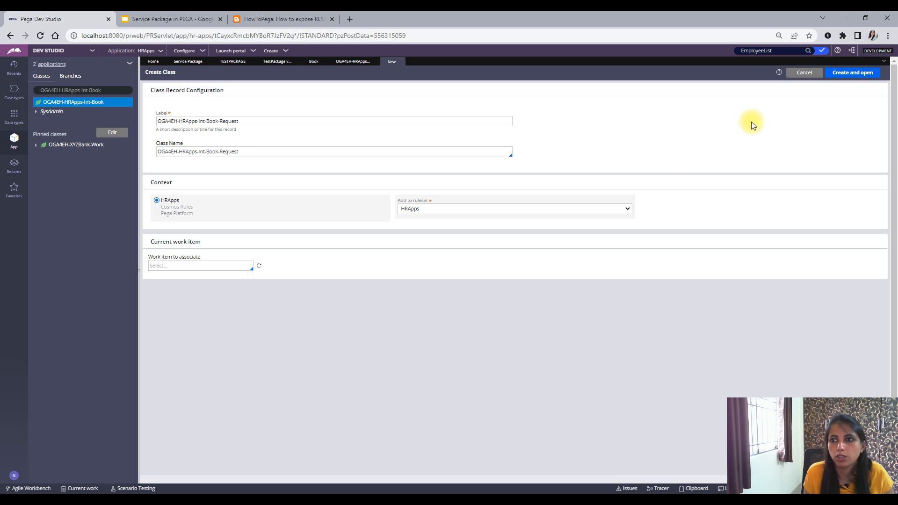
- Create the OGA4EH-HRApps-Int-Book-Request class in the HRApps ruleset, set its created-in version to 01-01-01 and try to save it
click(843, 74)
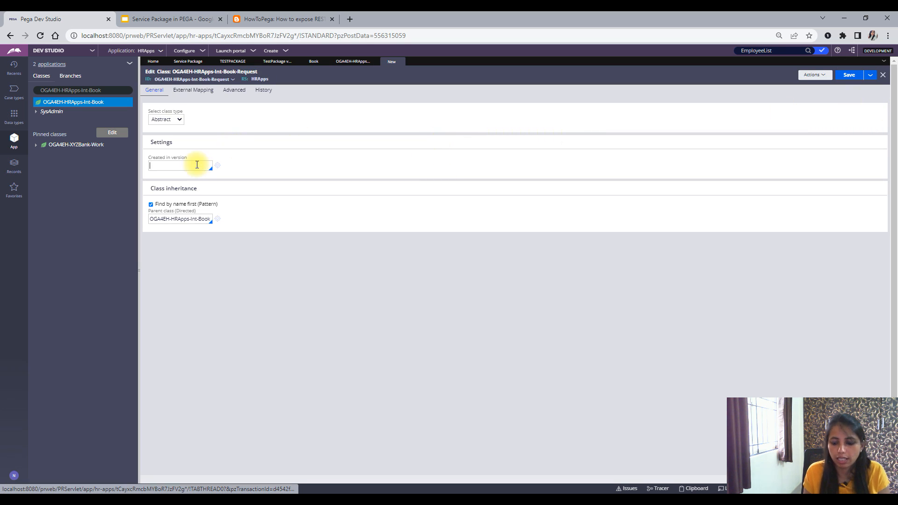
click(162, 174)
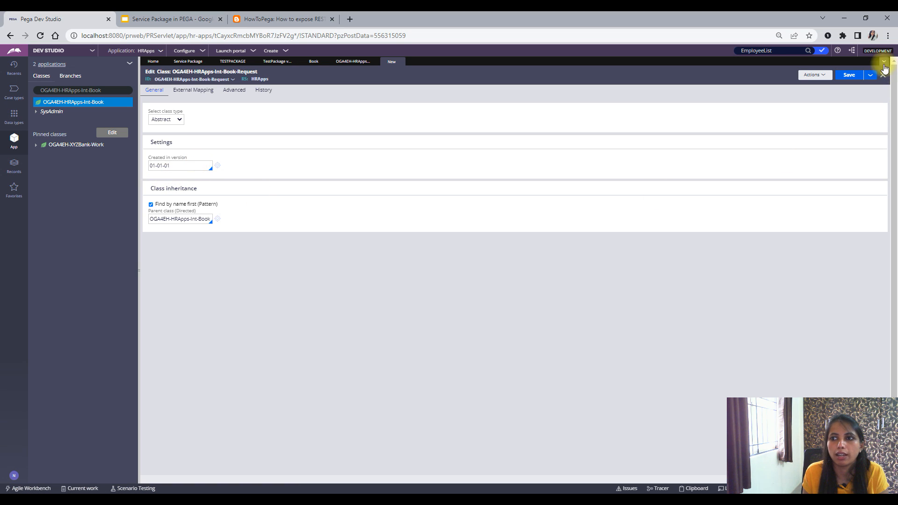
click(850, 77)
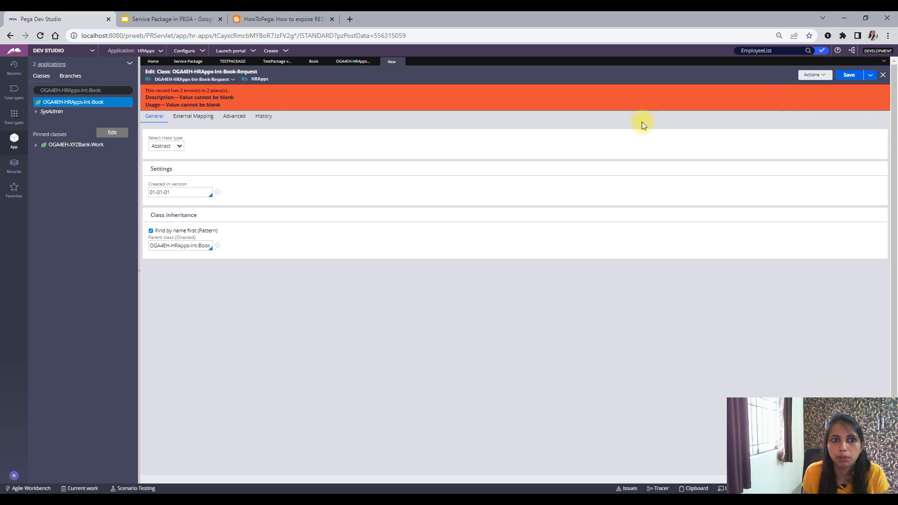
- Enter "request" as the Request class's description and usage, and save the class
click(265, 118)
click(222, 164)
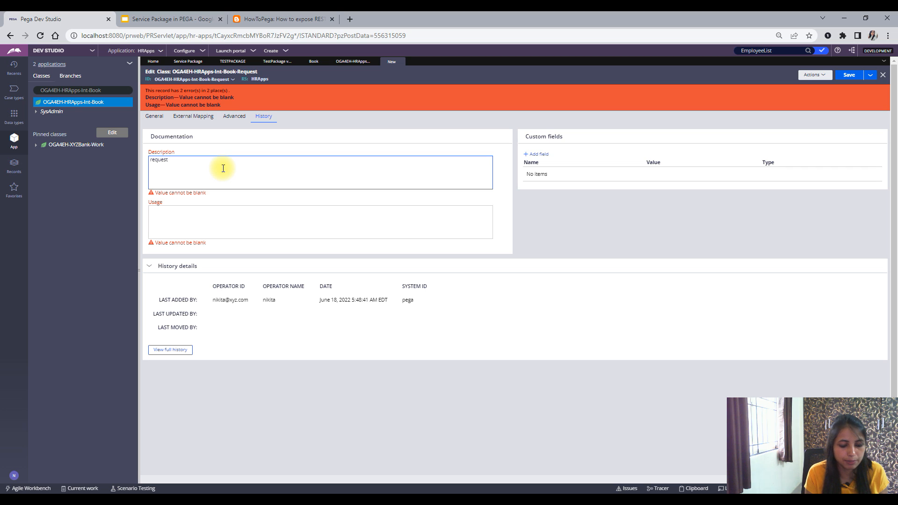
key(ctrl+a)
key(ctrl+c)
click(211, 221)
key(ctrl+v)
click(155, 116)
click(841, 77)
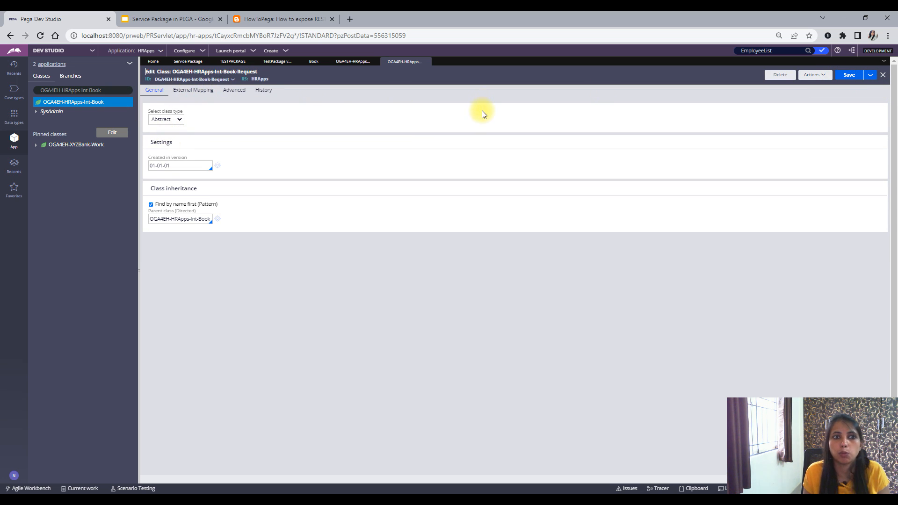
- Start a copy of the Request class with OGA4EH-HRApps-Int-Book-Response as its label
click(872, 76)
click(854, 90)
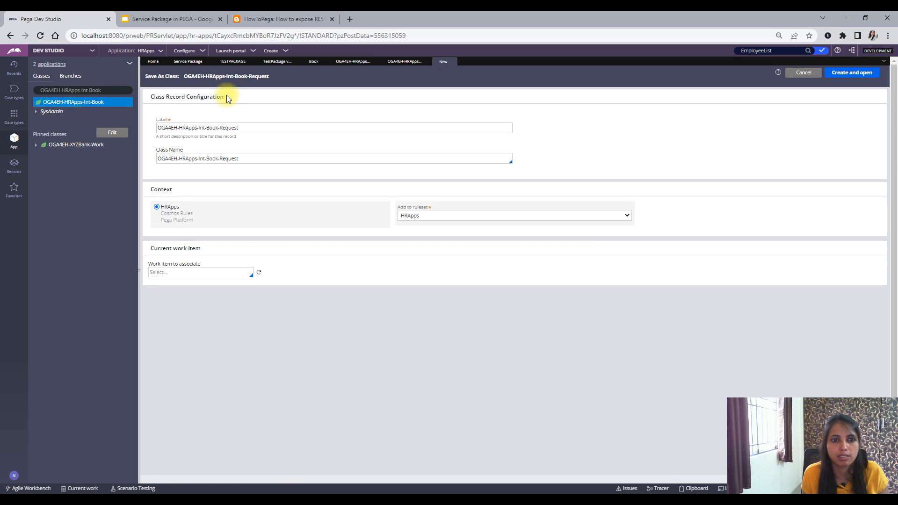
drag(242, 128, 225, 129)
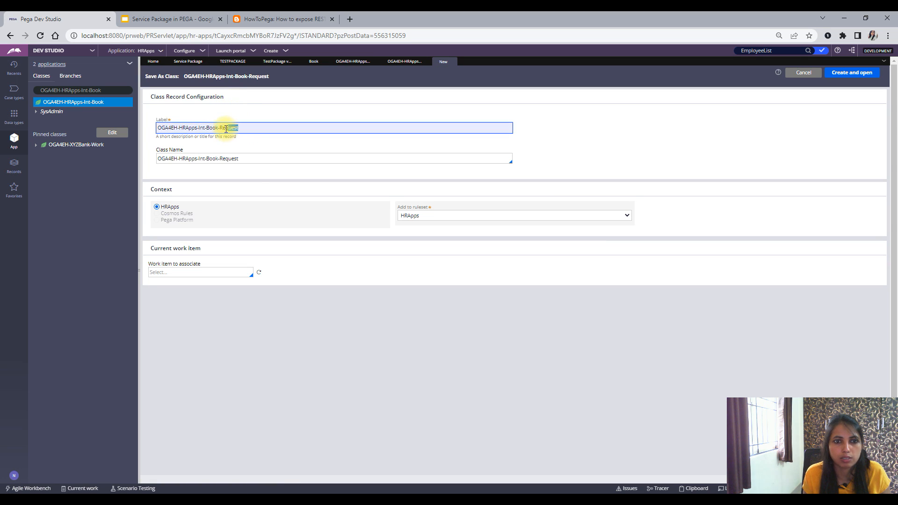
key(BackSpace)
text(sponse)
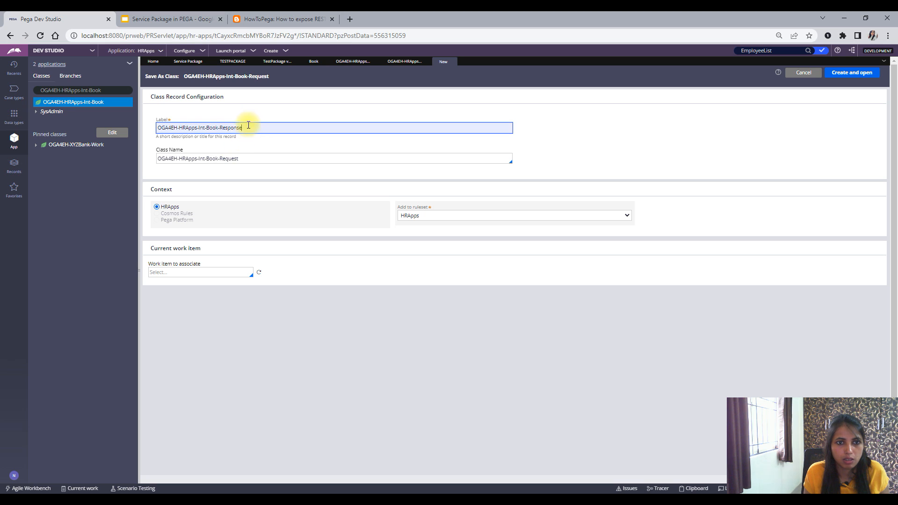
- Set the copy's class name to OGA4EH-HRApps-Int-Book-Response and create the class in the HRApps ruleset
drag(243, 128, 220, 128)
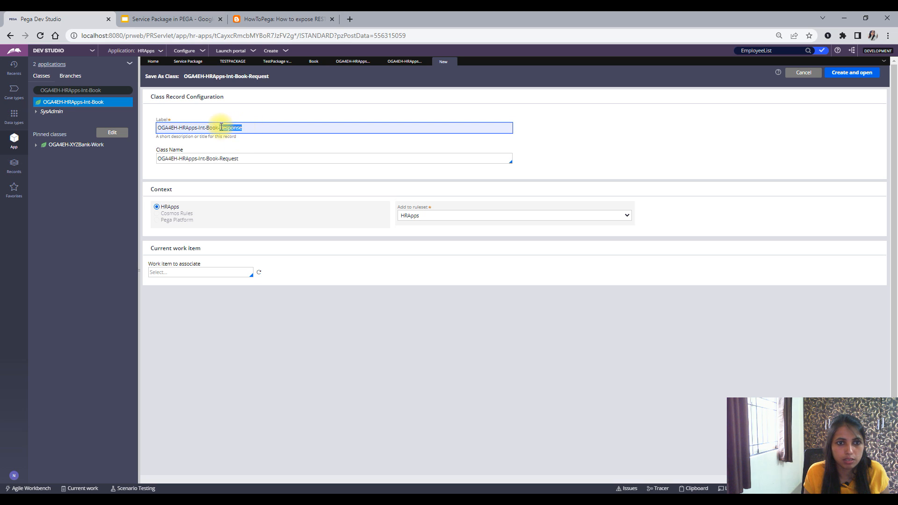
click(245, 159)
triple_click(232, 130)
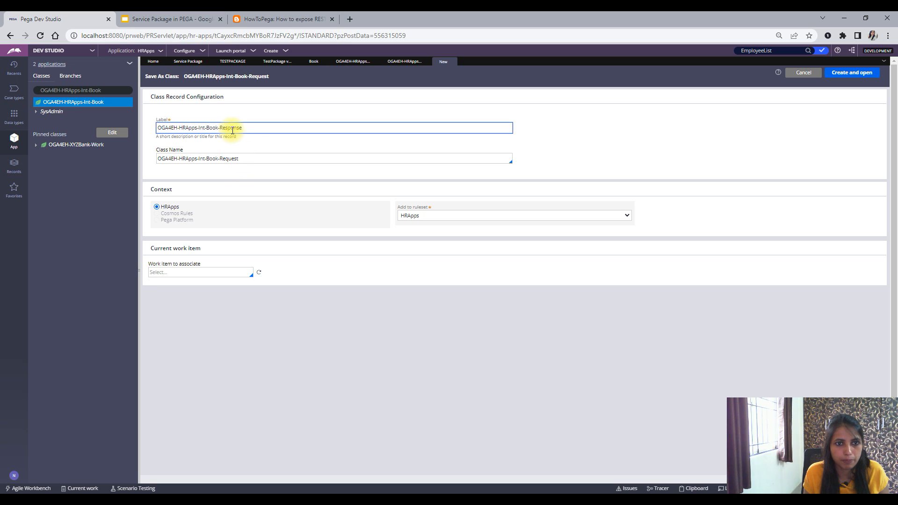
key(ctrl+c)
click(230, 158)
key(ctrl+a)
key(BackSpace)
key(ctrl+v)
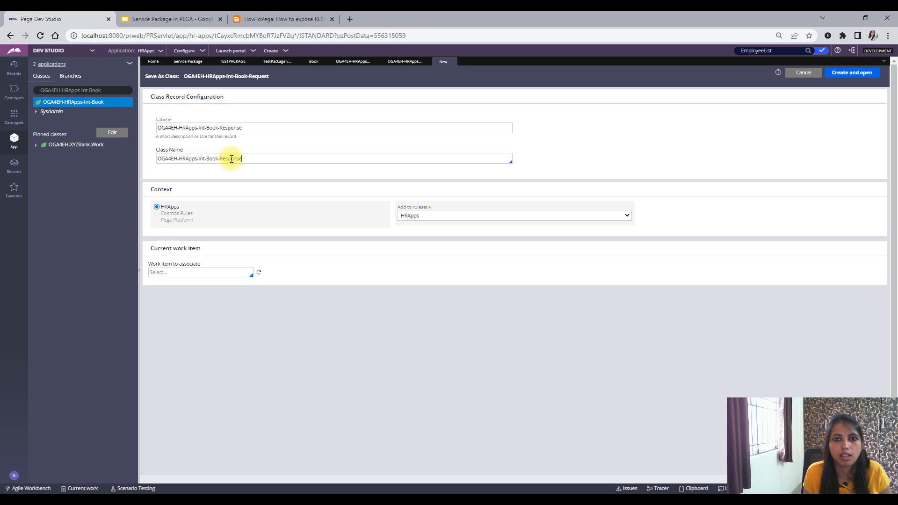
click(852, 73)
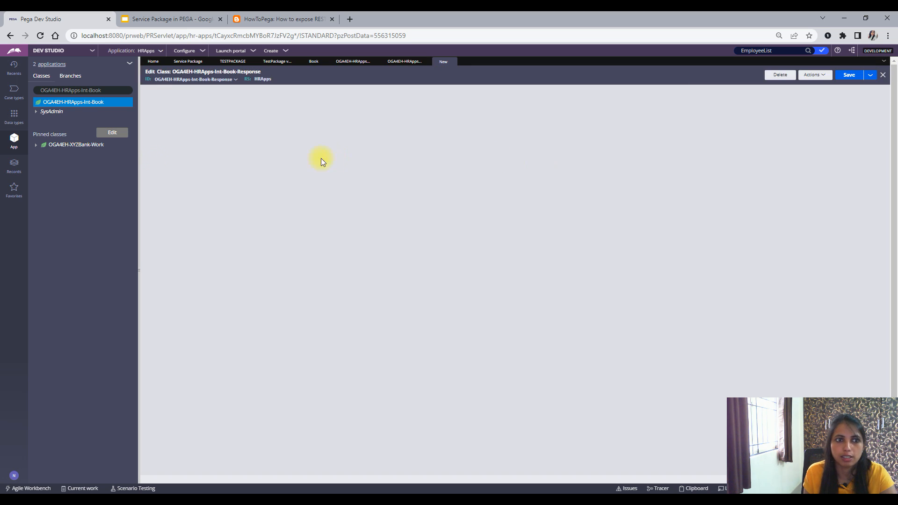
- Reload the OGA4EH-HRApps-Int-Book class tree and expand its Request and Response classes
click(107, 90)
key(Return)
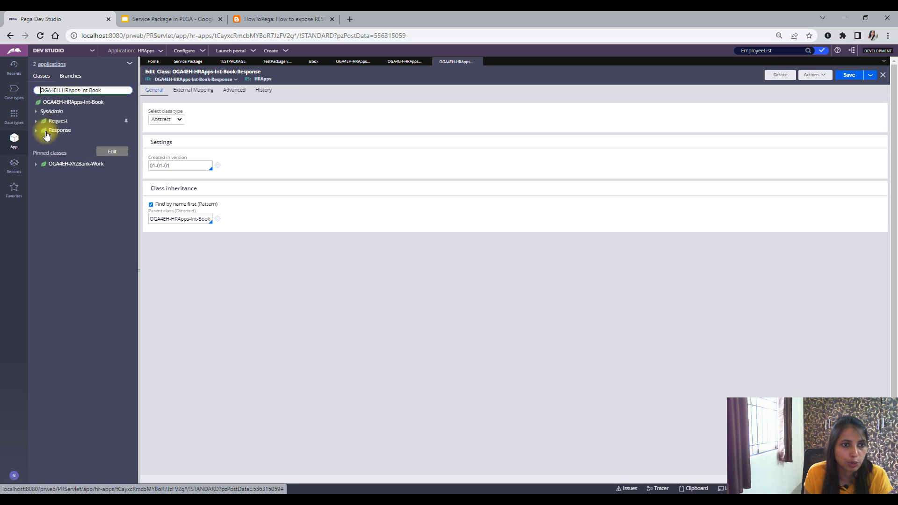
click(36, 122)
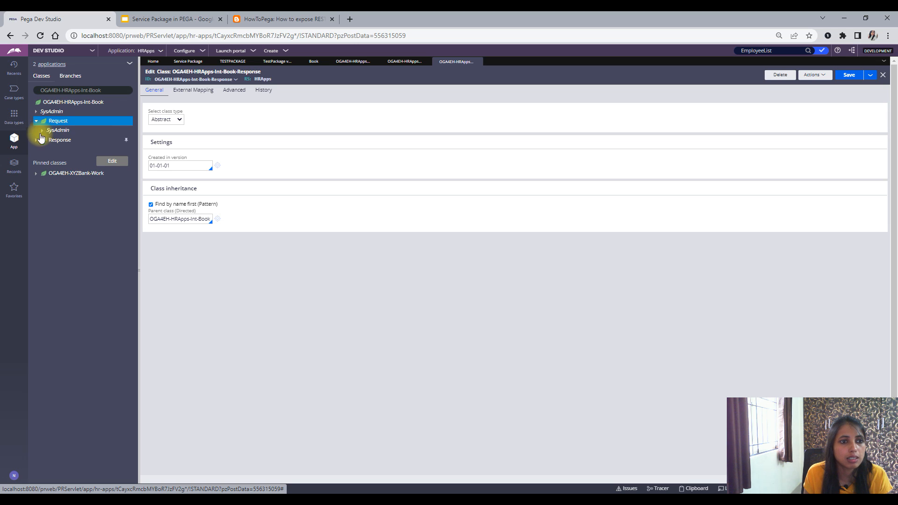
click(36, 140)
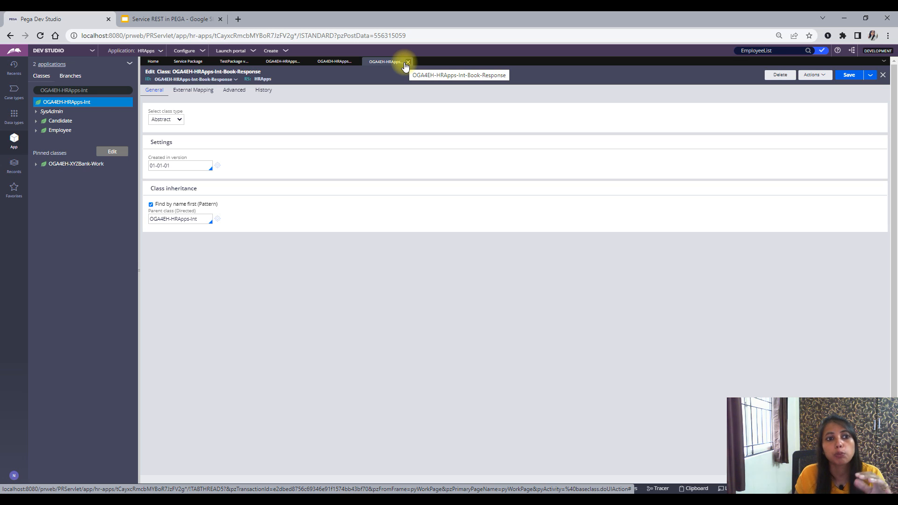
- Look up the OGA4EH-HRApps-Int-Book class and create a property labelled Request in it, in ruleset HRApps version 01-01-01
click(103, 91)
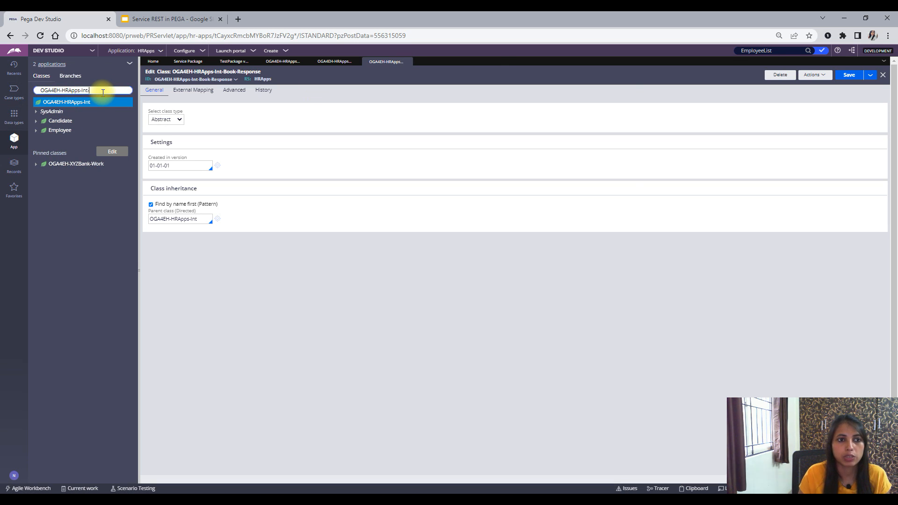
text(Book)
click(95, 108)
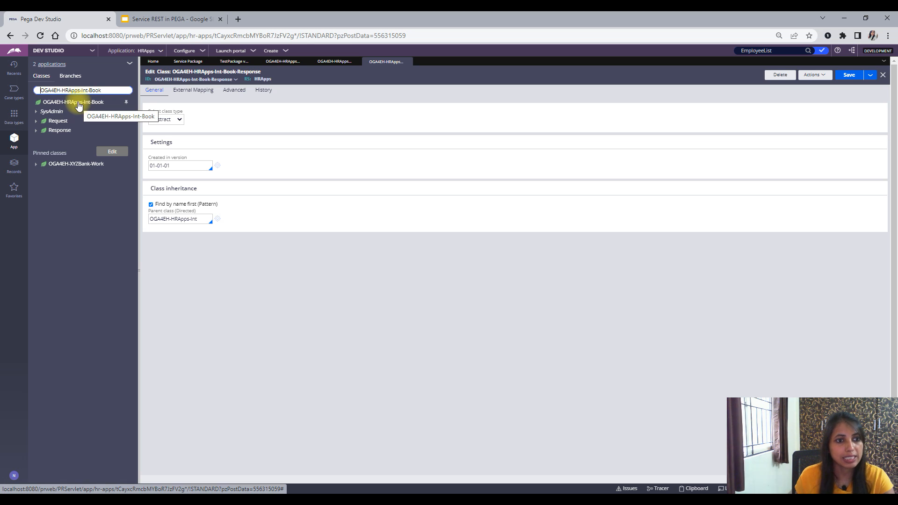
click(78, 102)
right_click(92, 104)
mouse_move(89, 112)
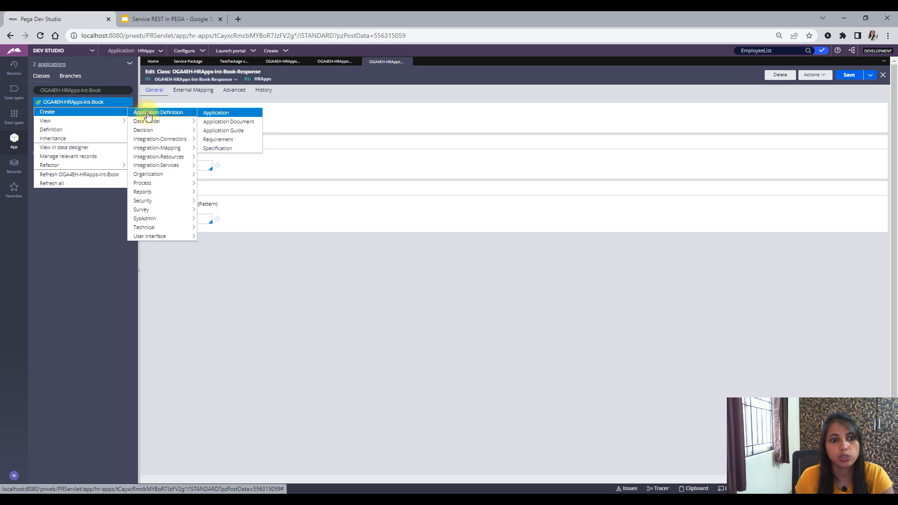
mouse_move(148, 219)
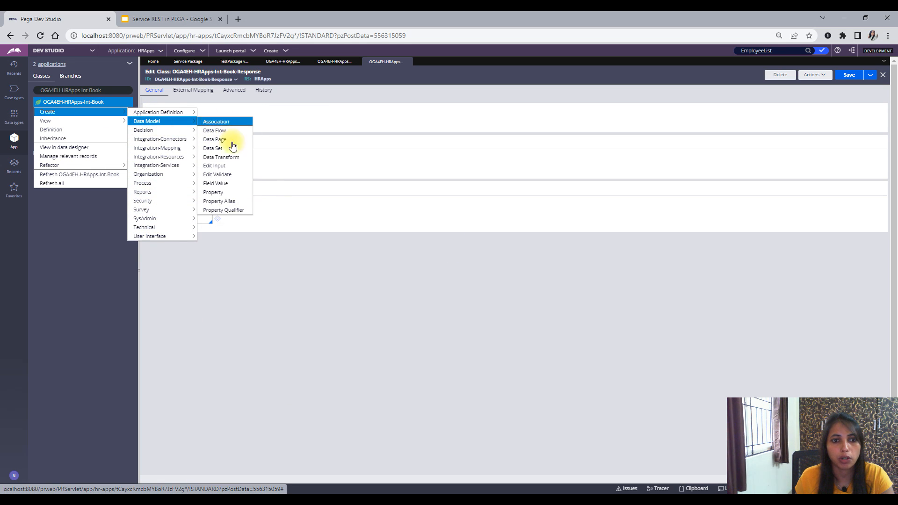
click(229, 193)
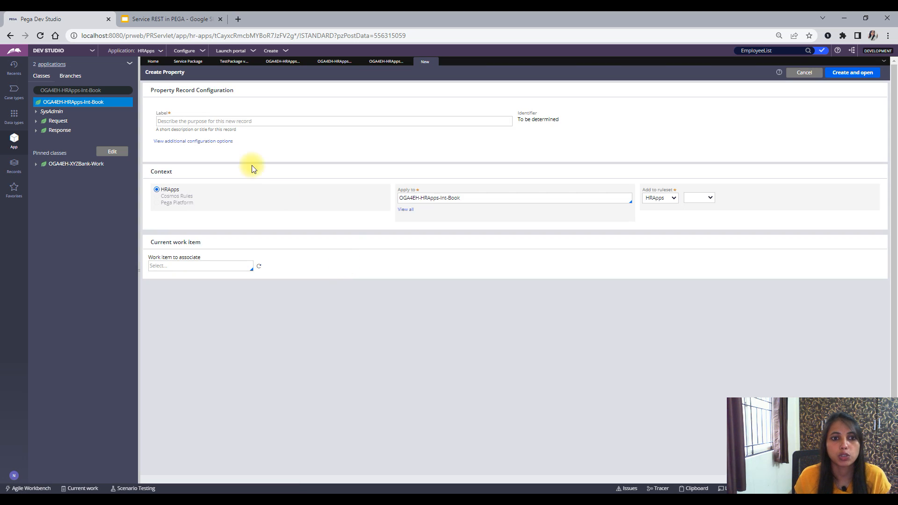
click(225, 123)
text(Request)
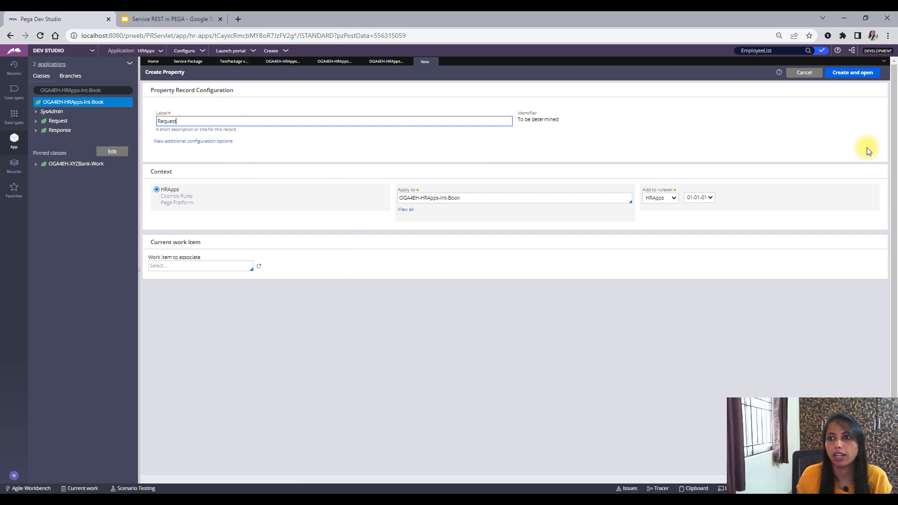
click(853, 72)
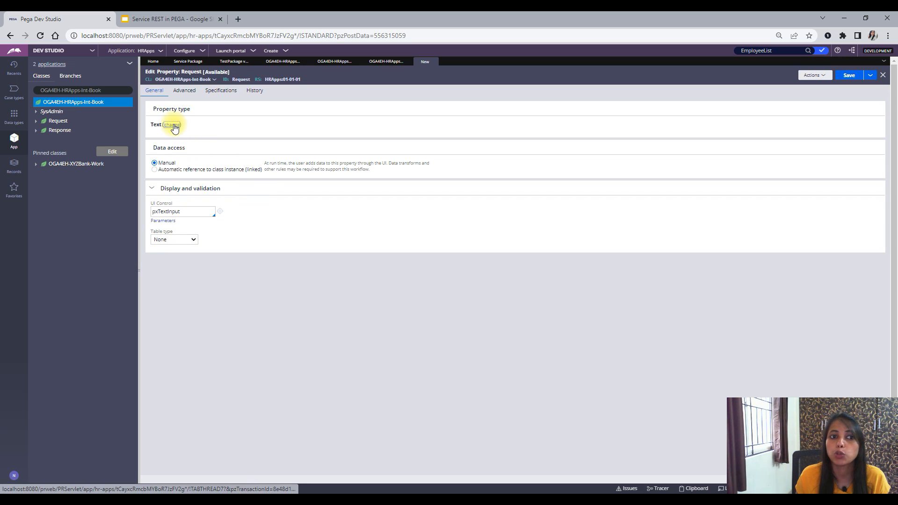
- Change the Request property's type to Single Page
click(173, 125)
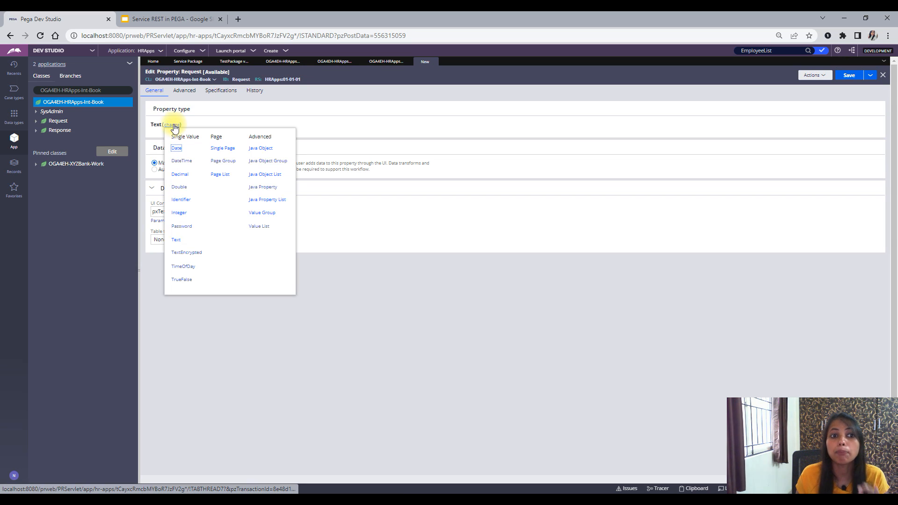
click(223, 148)
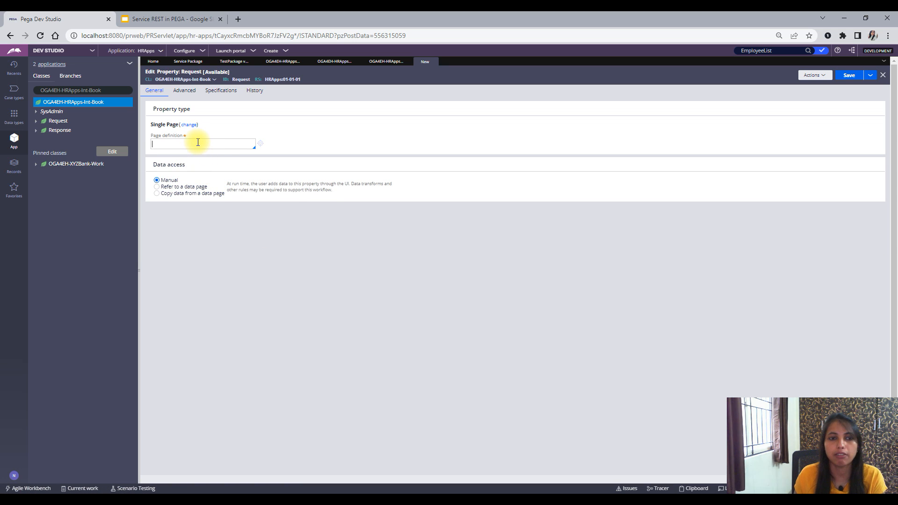
click(198, 143)
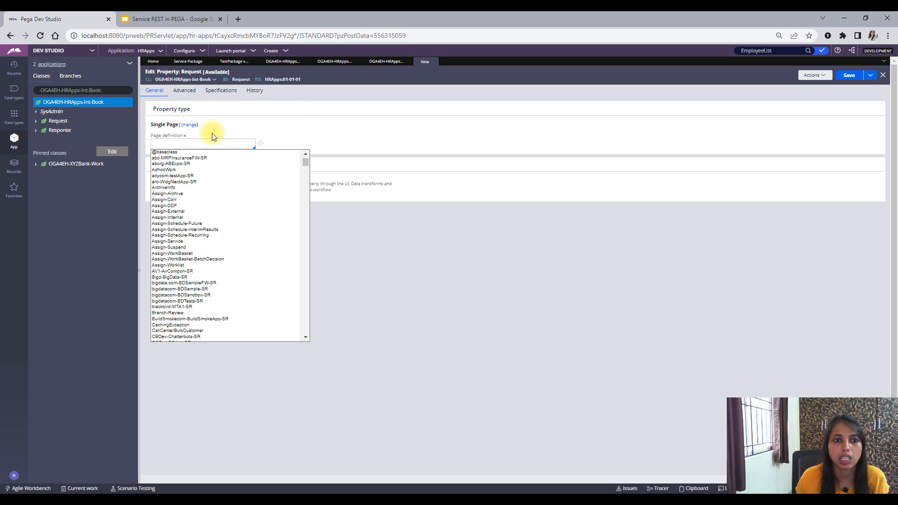
- Look up the OGA4EH-HRApps-Int-Book-Request class among the application classes
click(125, 94)
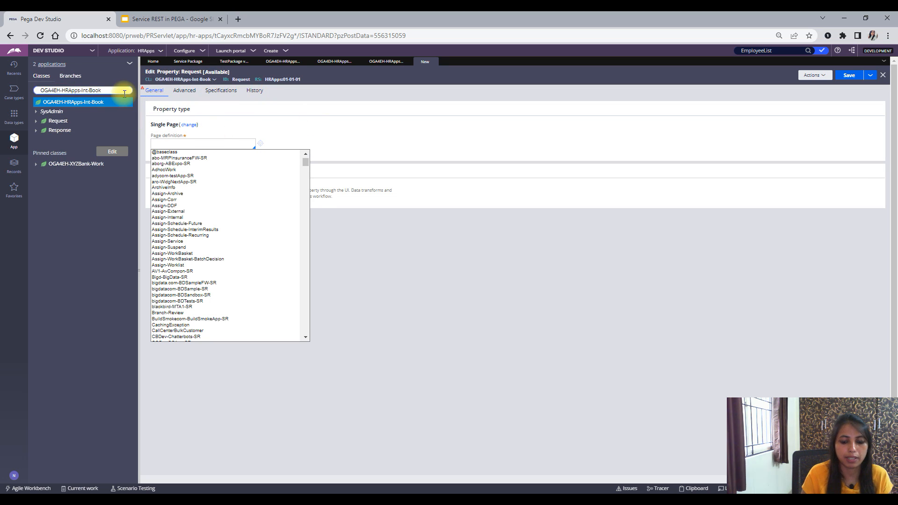
text(Reques)
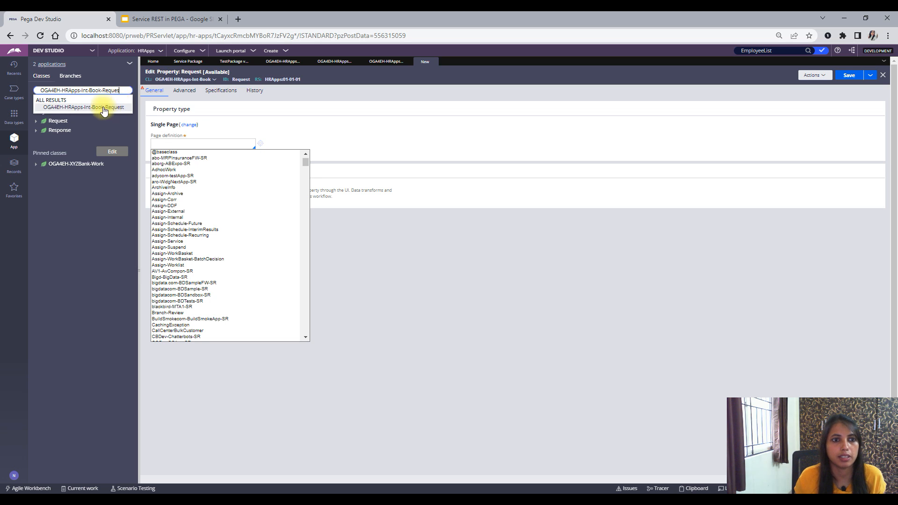
click(105, 107)
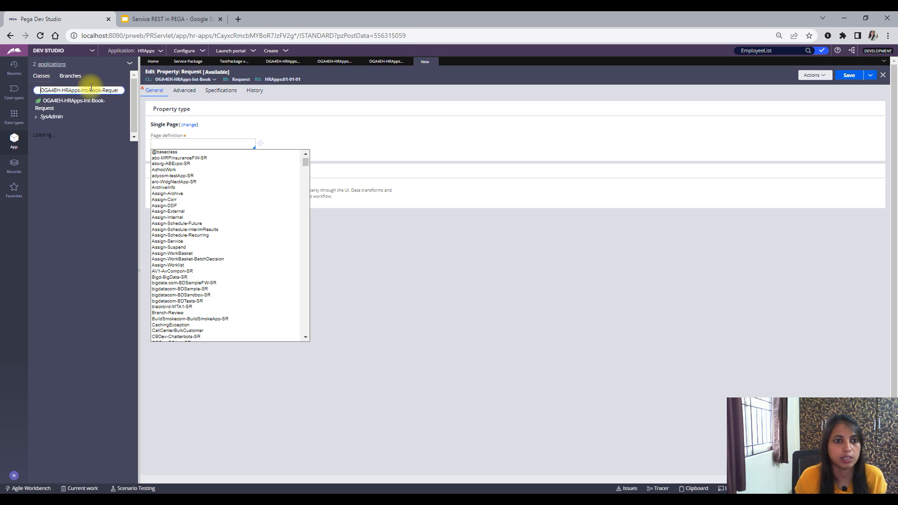
- Try to enter OGA4EH-HRApps-Int-Book-Request as the Request property's page definition, and clear the entry
triple_click(89, 92)
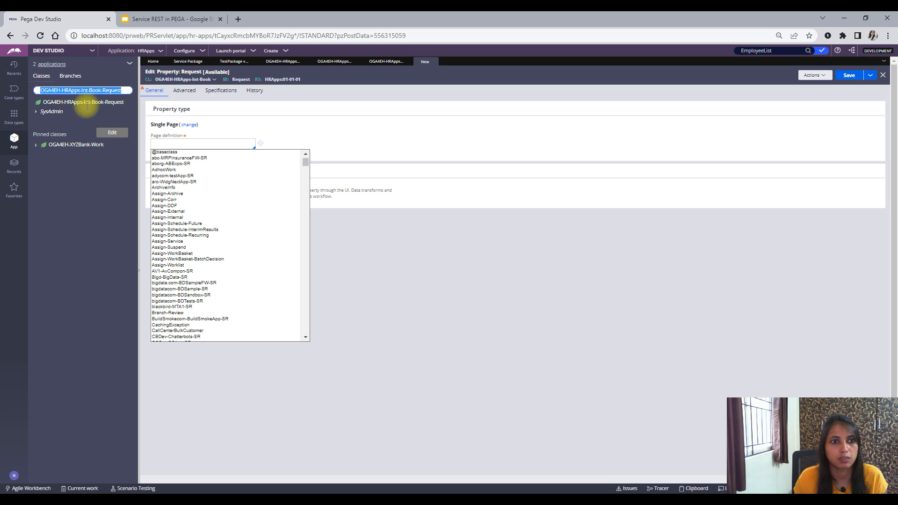
click(172, 147)
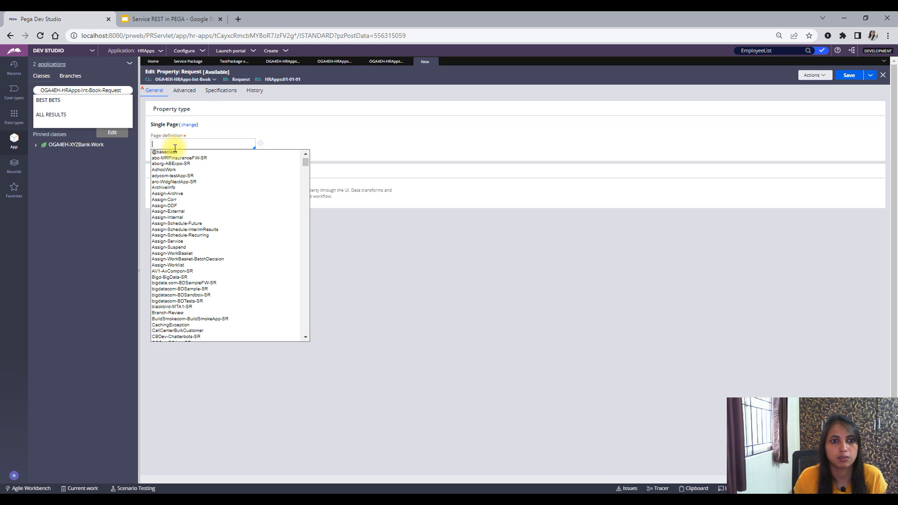
text(OGA4EH-OGA4EH-HRApps-Int-Book-Request)
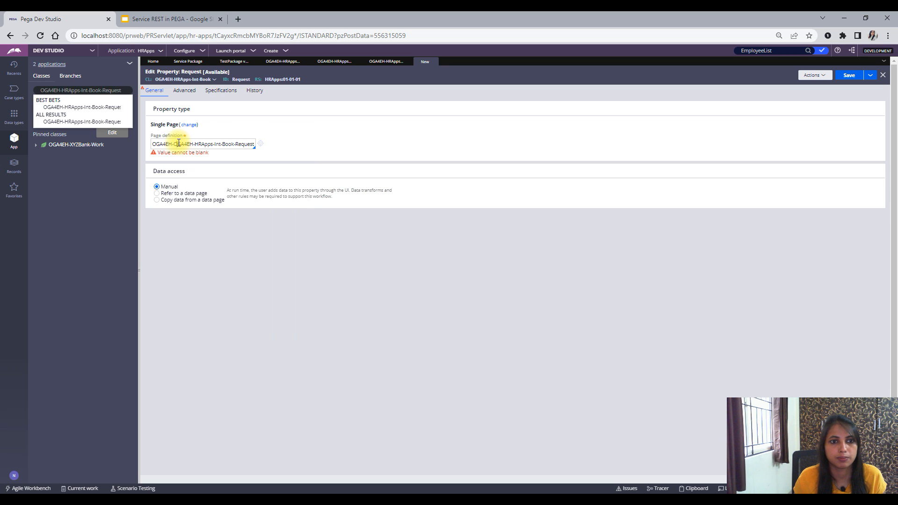
drag(176, 144, 159, 149)
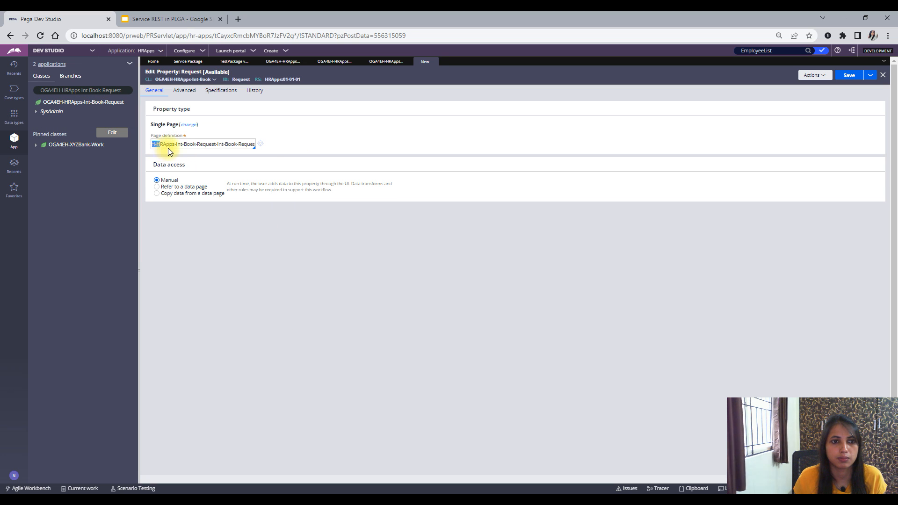
key(ctrl+a)
key(BackSpace)
- Set the Request property's page definition to OGA4EH-HRApps-Int-Book-Request and save the property
click(50, 91)
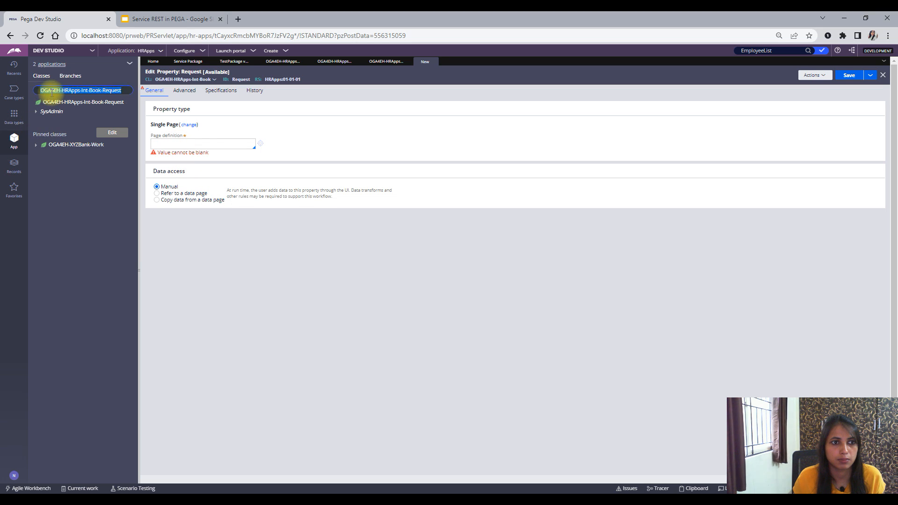
drag(125, 90, 39, 90)
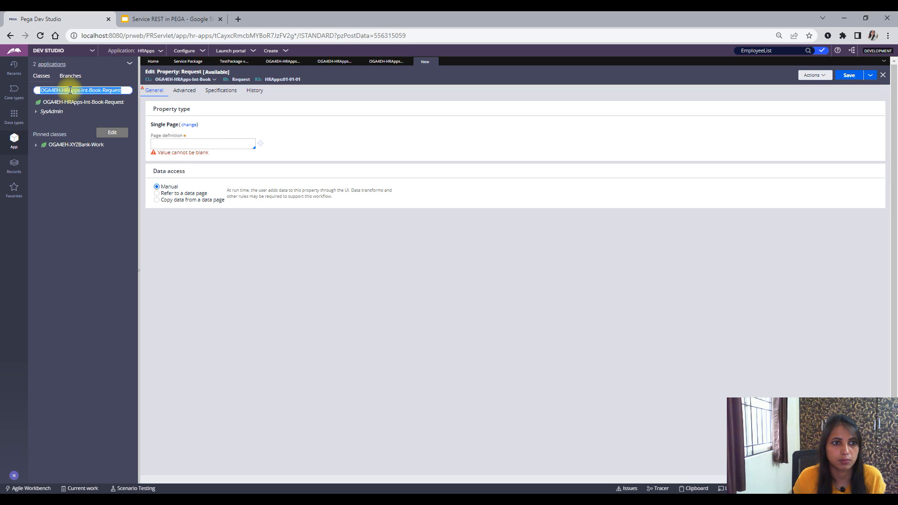
right_click(73, 90)
click(96, 123)
click(161, 141)
right_click(161, 141)
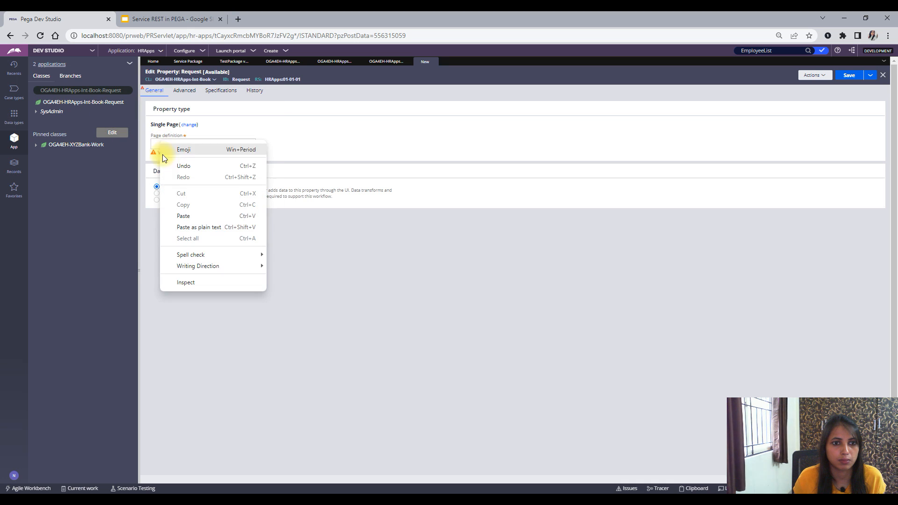
click(183, 211)
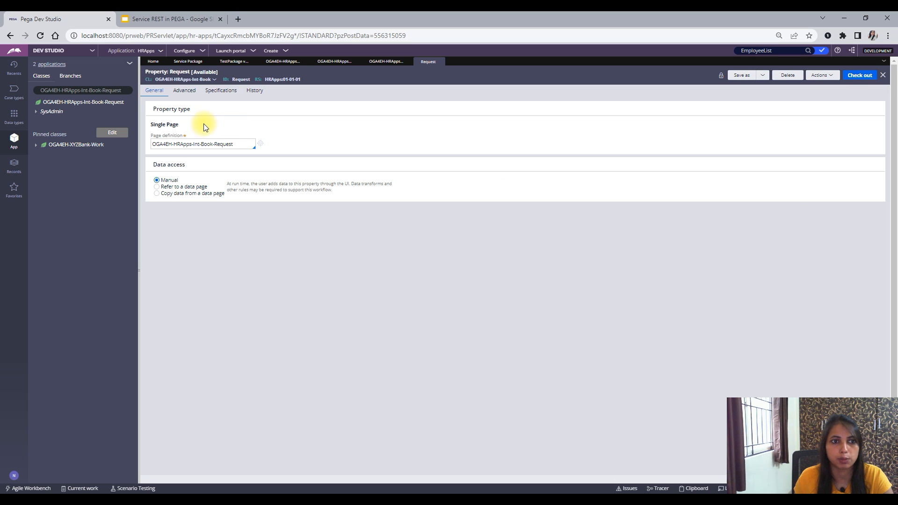
- Look up the OGA4EH-HRApps-Int-Book class among the application classes and expand its data model properties
click(103, 92)
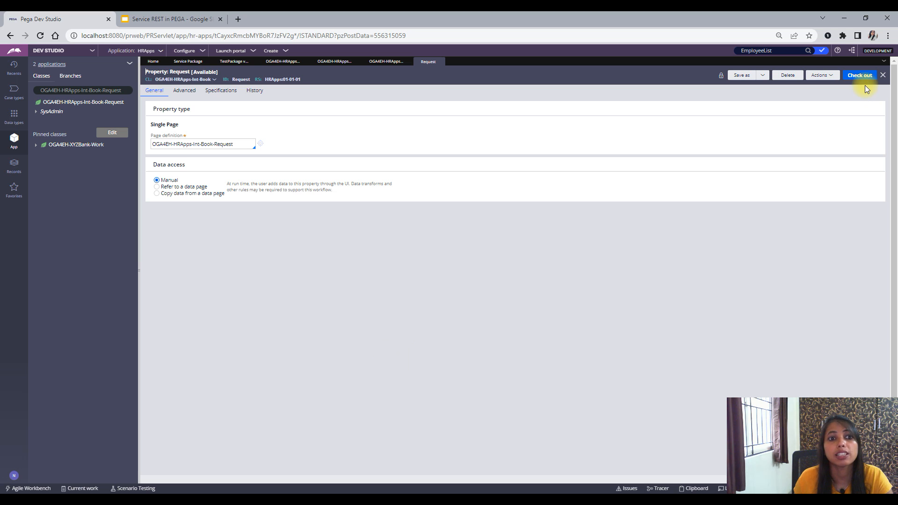
triple_click(121, 91)
click(124, 90)
drag(125, 91, 104, 91)
key(BackSpace)
key(BackSpace)
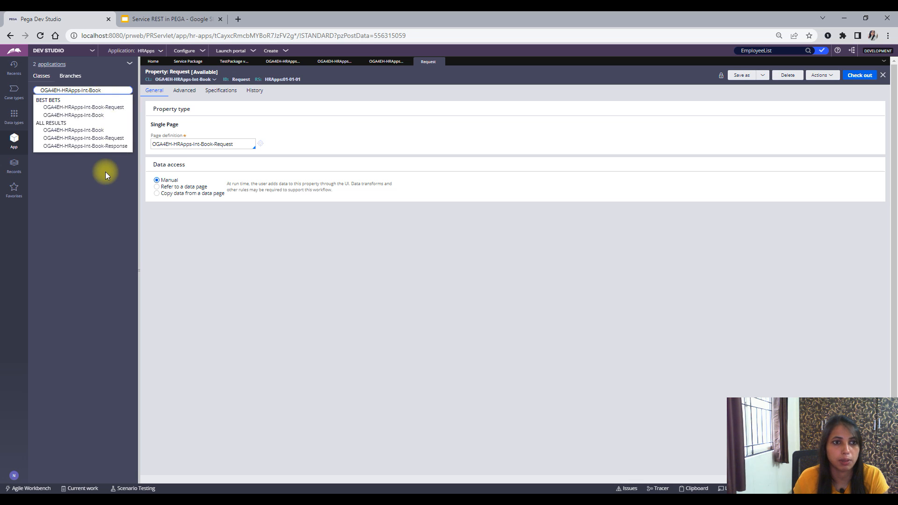
key(Return)
click(38, 114)
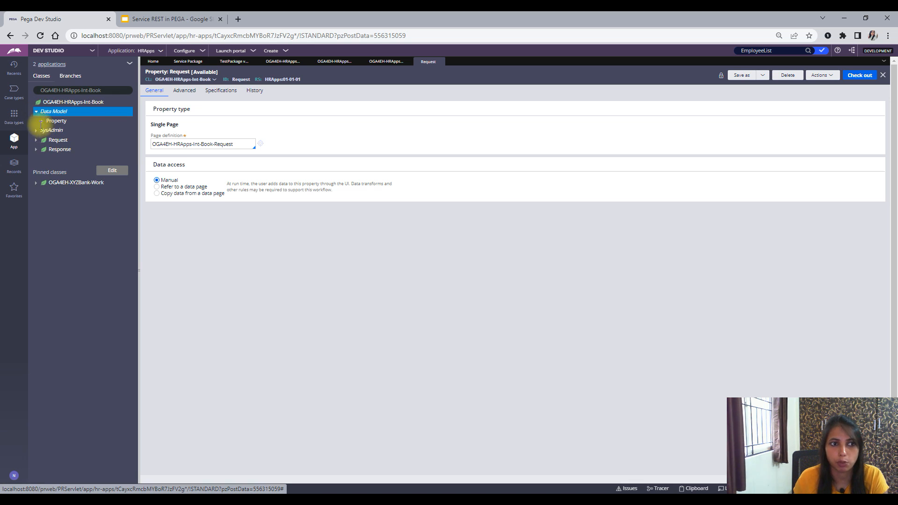
click(36, 112)
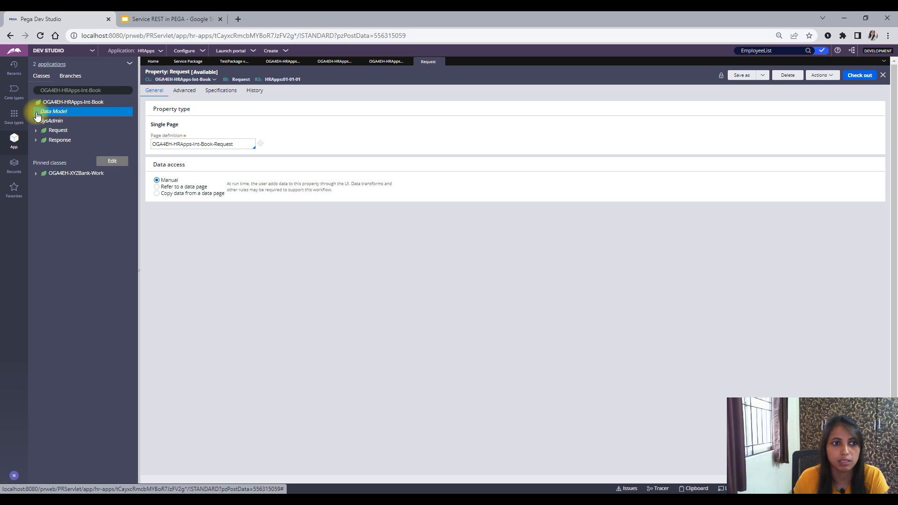
click(42, 123)
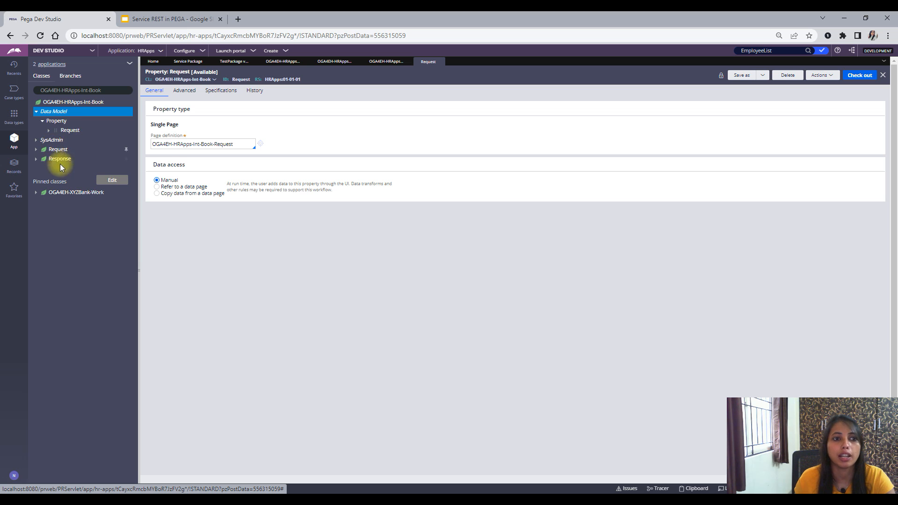
- Create a property labelled Response in the OGA4EH-HRApps-Int-Book class, in ruleset HRApps version 01-01-01
click(80, 104)
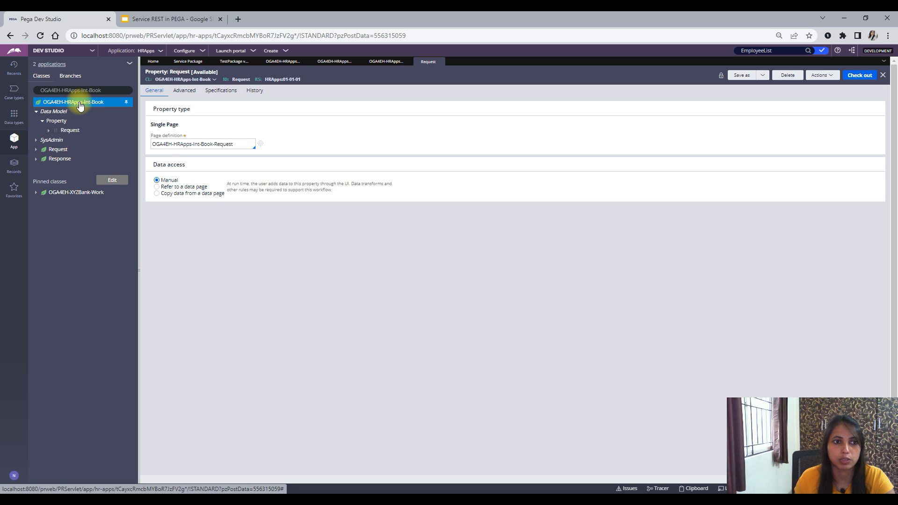
right_click(81, 105)
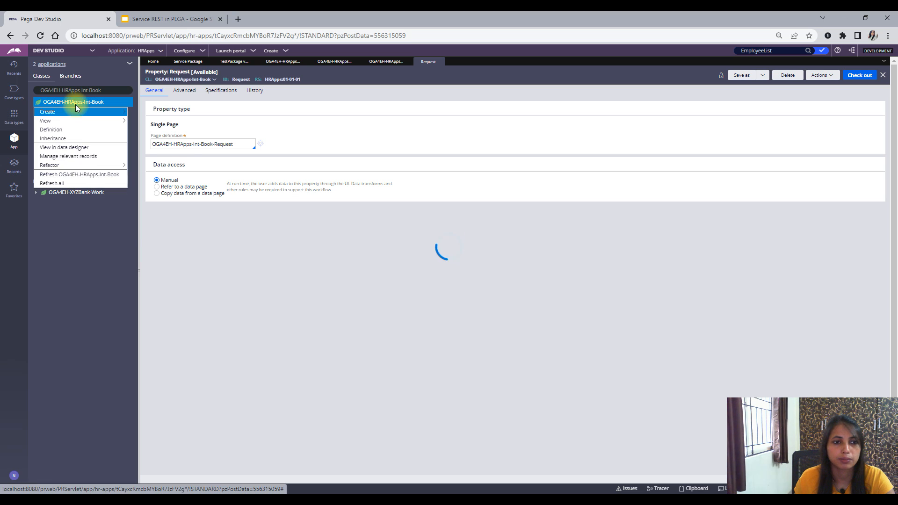
mouse_move(71, 112)
mouse_move(166, 116)
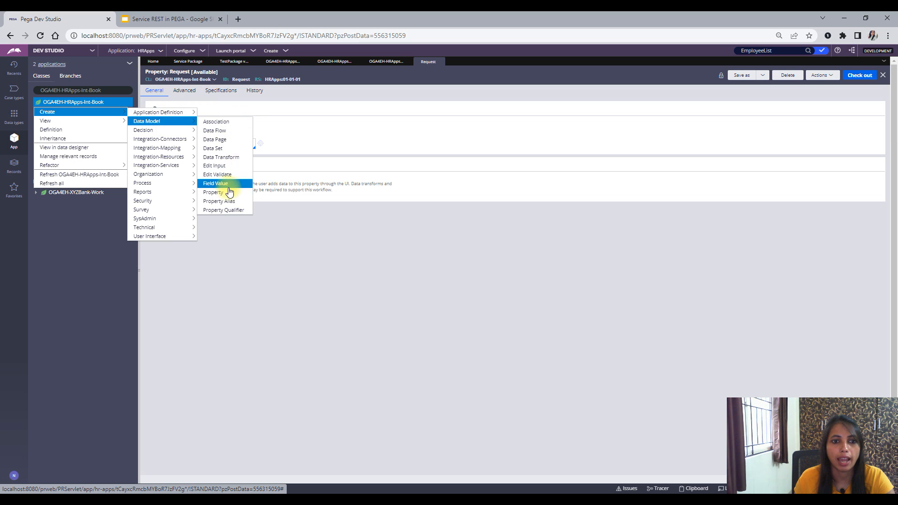
click(227, 193)
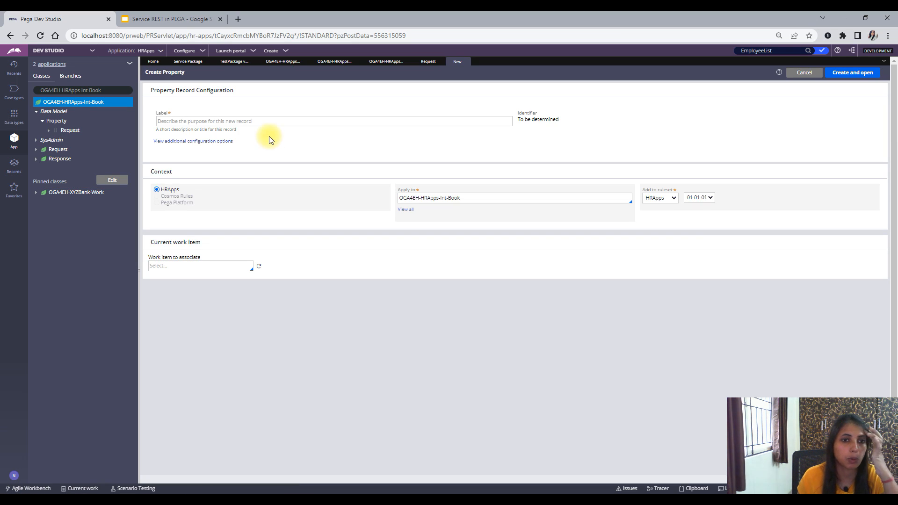
click(238, 120)
text(Re)
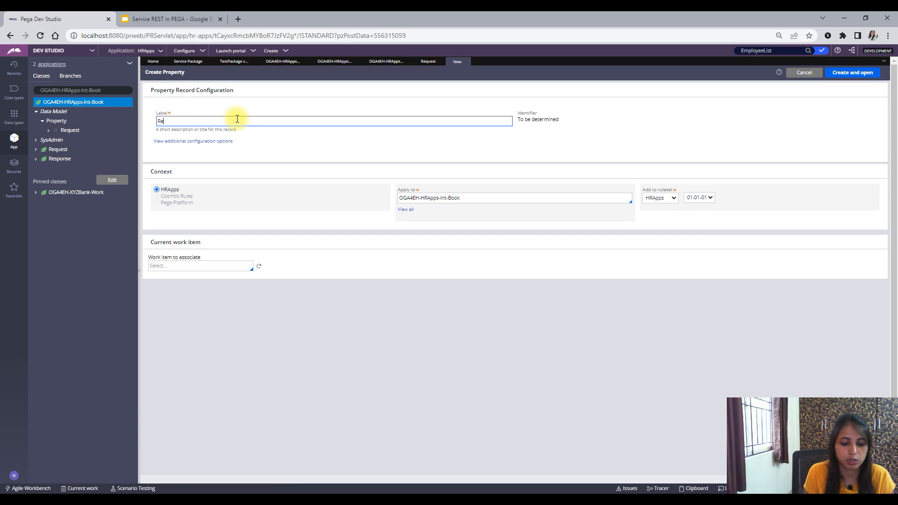
text(sponse)
click(595, 147)
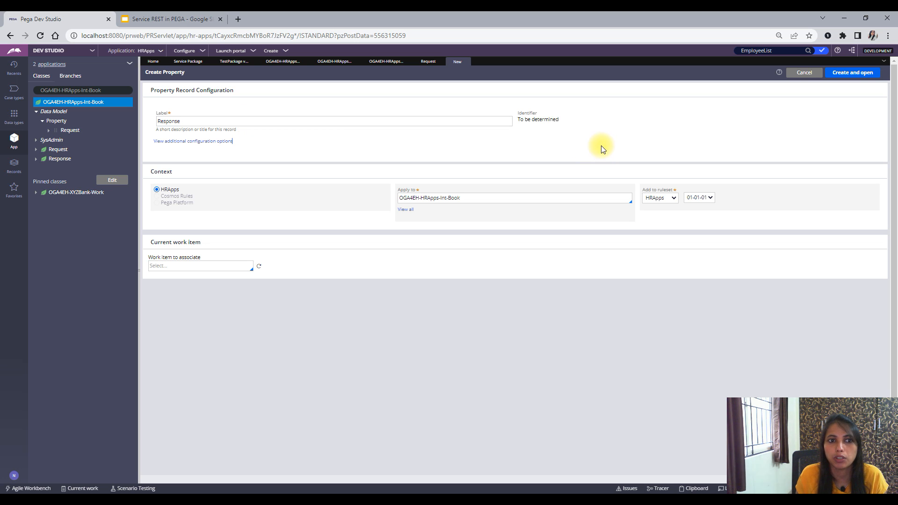
click(861, 74)
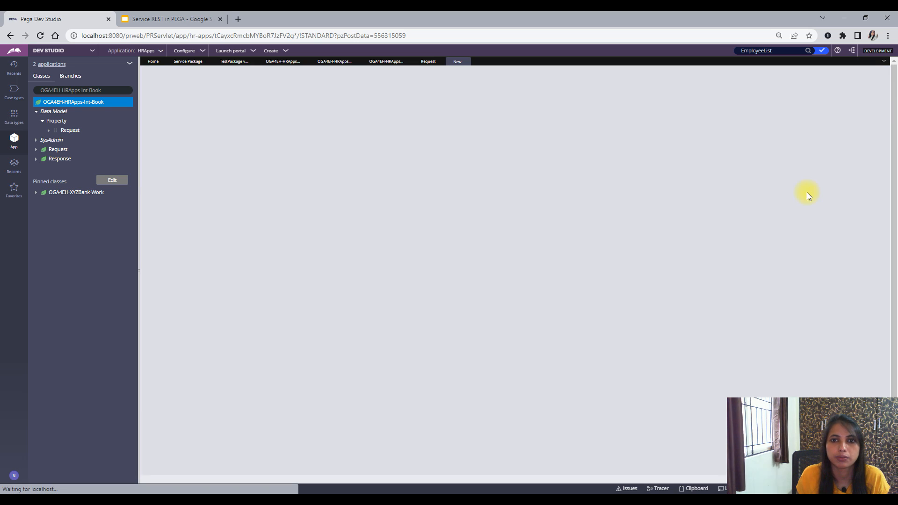
- Change the Response property's type to Single Page
click(175, 125)
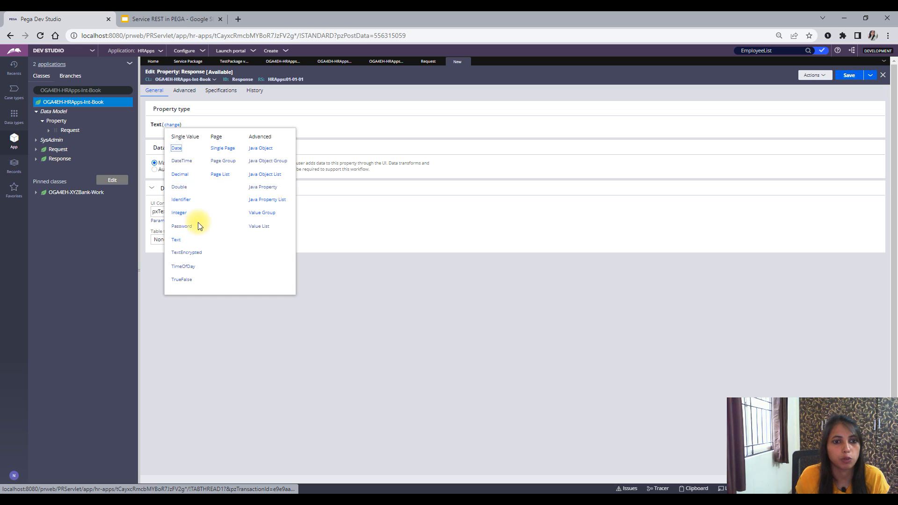
click(222, 148)
click(187, 142)
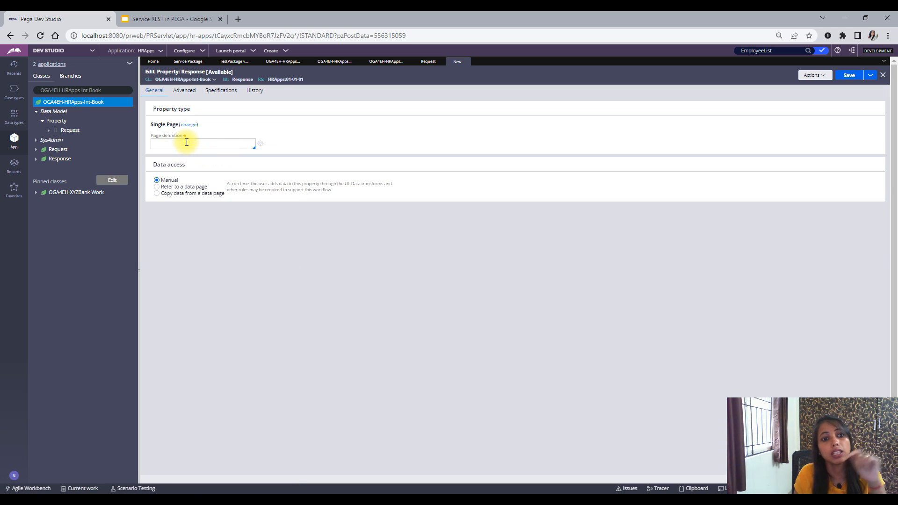
- Set the Response property's page definition to OGA4EH-HRApps-Int-Book-Response and save the property
click(115, 89)
text(-Response)
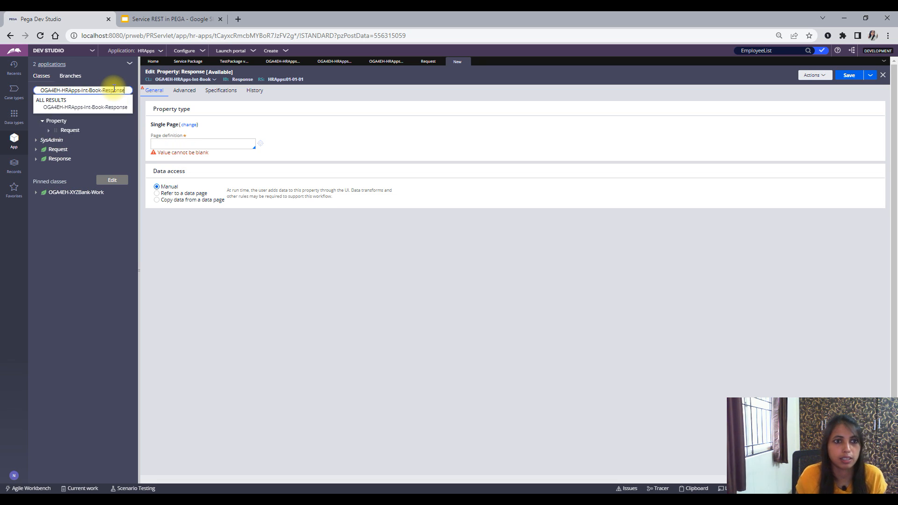
key(ctrl+a)
key(ctrl+c)
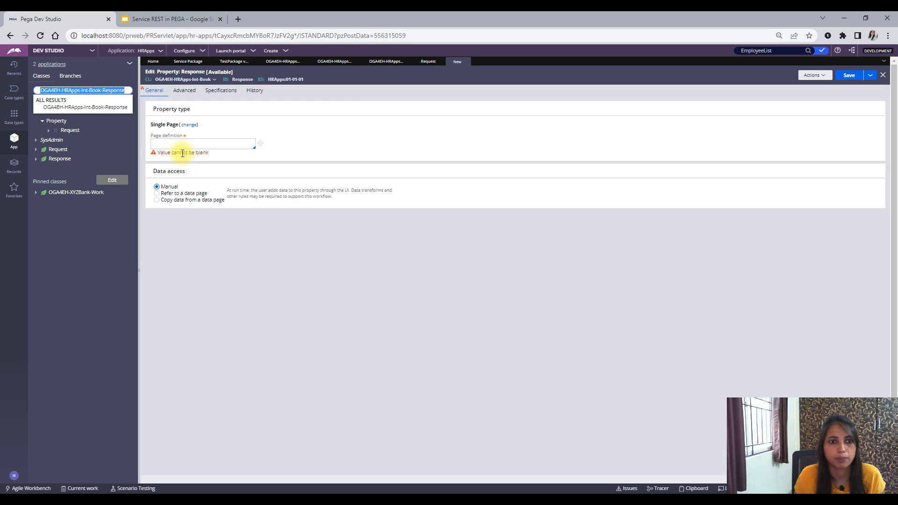
click(177, 142)
right_click(178, 142)
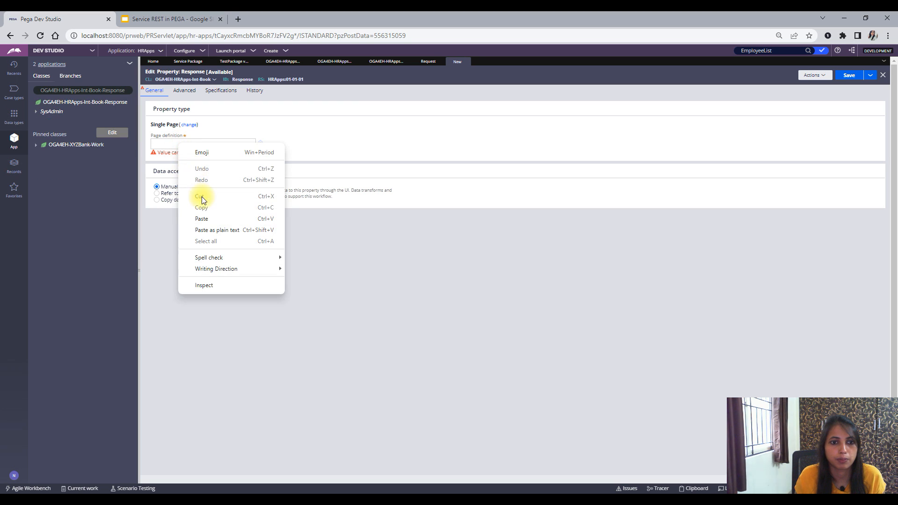
click(202, 218)
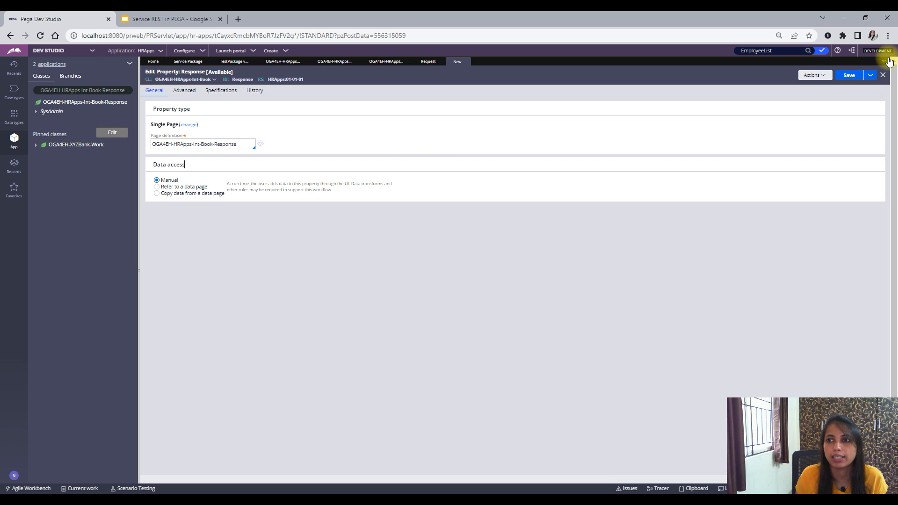
click(861, 74)
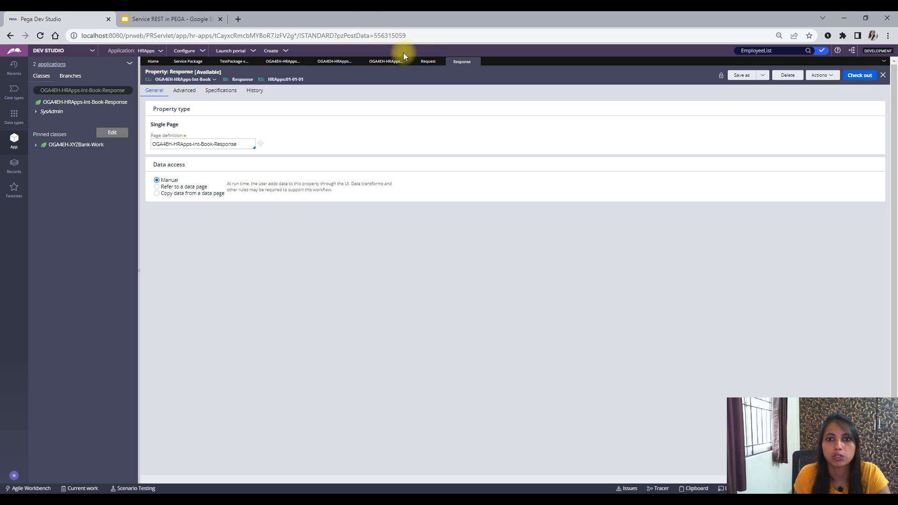
- Review the page definitions of the Request and Response properties and close both property rules
click(428, 62)
drag(239, 144, 151, 144)
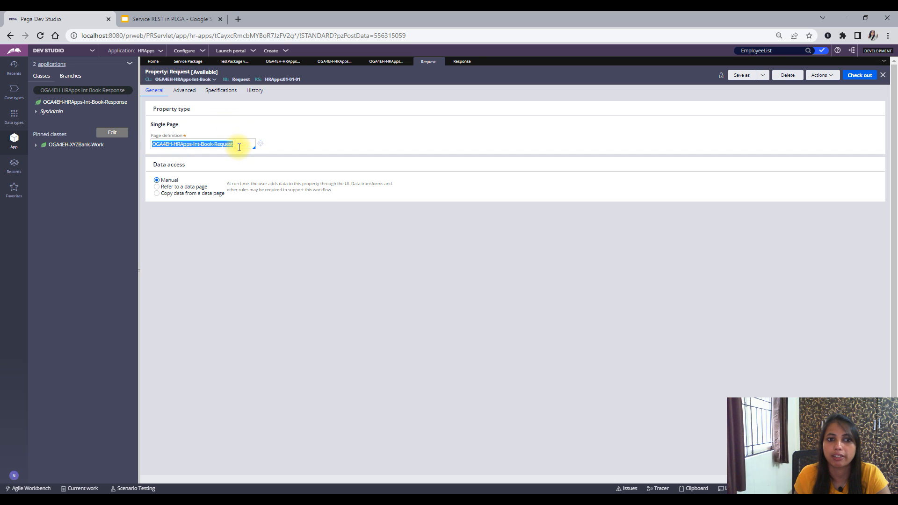
click(462, 61)
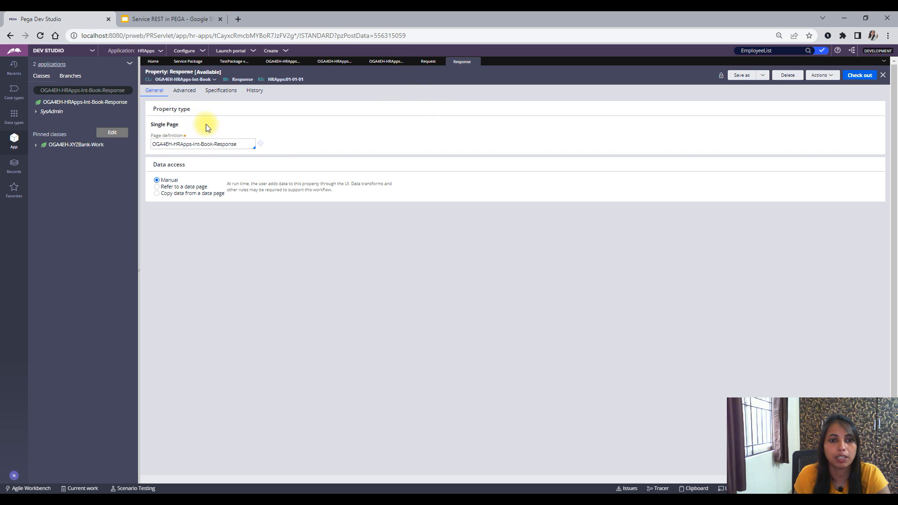
drag(246, 146, 153, 146)
click(331, 142)
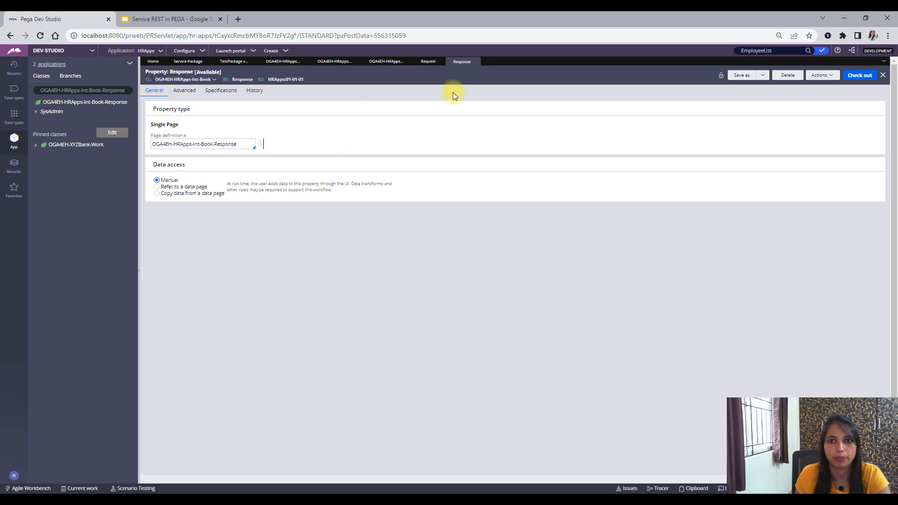
click(475, 62)
click(440, 62)
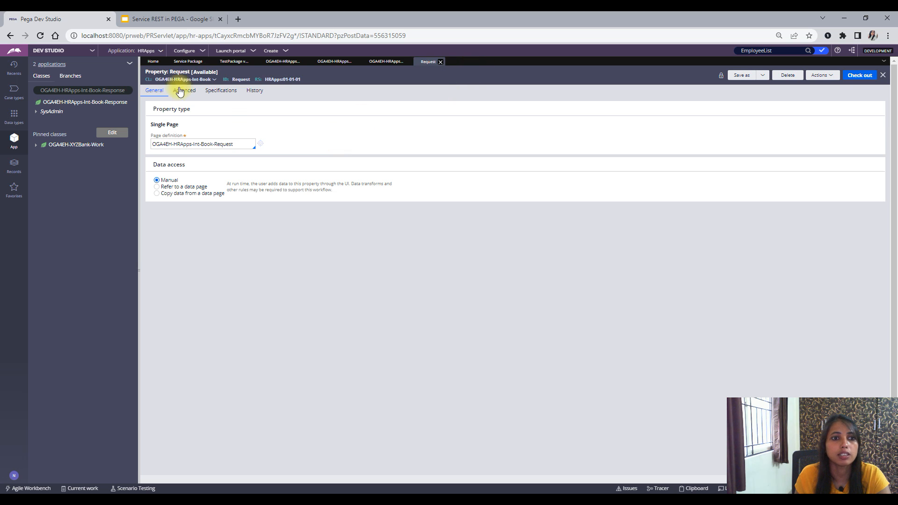
- Return to the OGA4EH-HRApps-Int-Book class and check the Request and Response properties in its data model
click(131, 90)
key(BackSpace)
key(BackSpace)
key(BackSpace)
key(BackSpace)
key(BackSpace)
key(BackSpace)
key(BackSpace)
key(BackSpace)
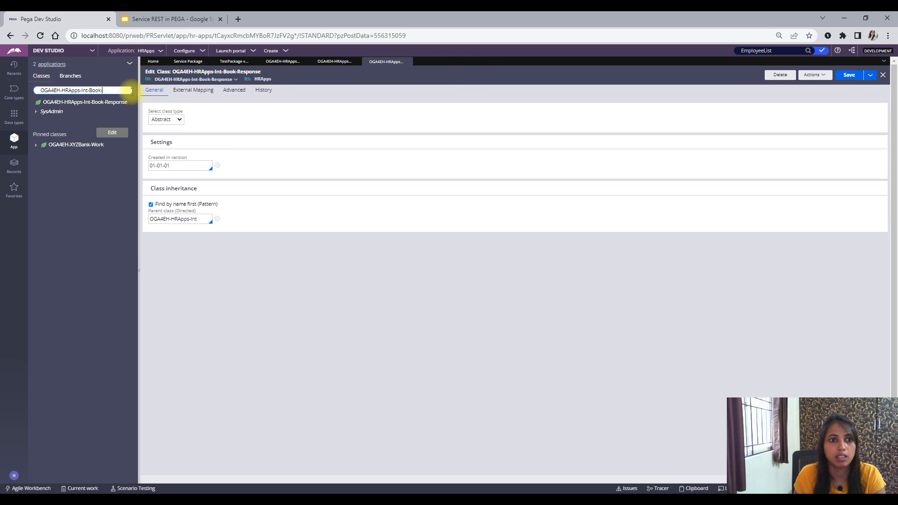
key(BackSpace)
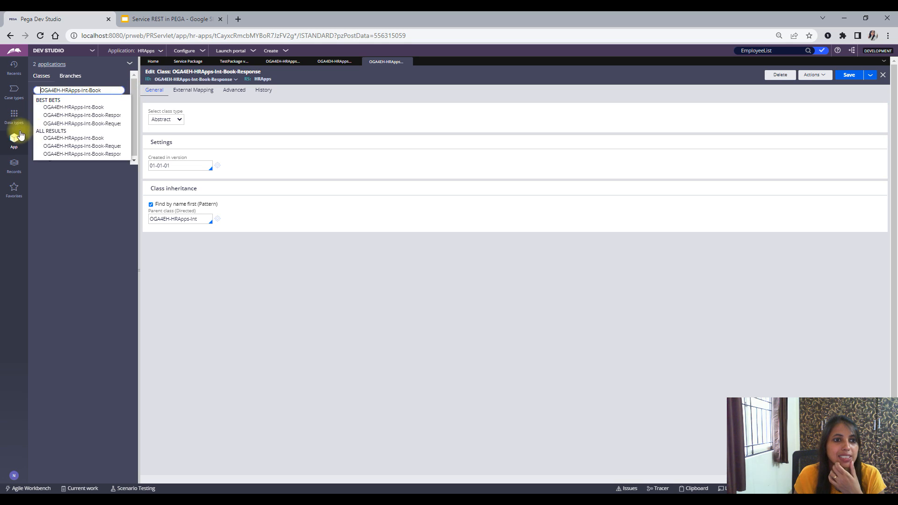
click(76, 107)
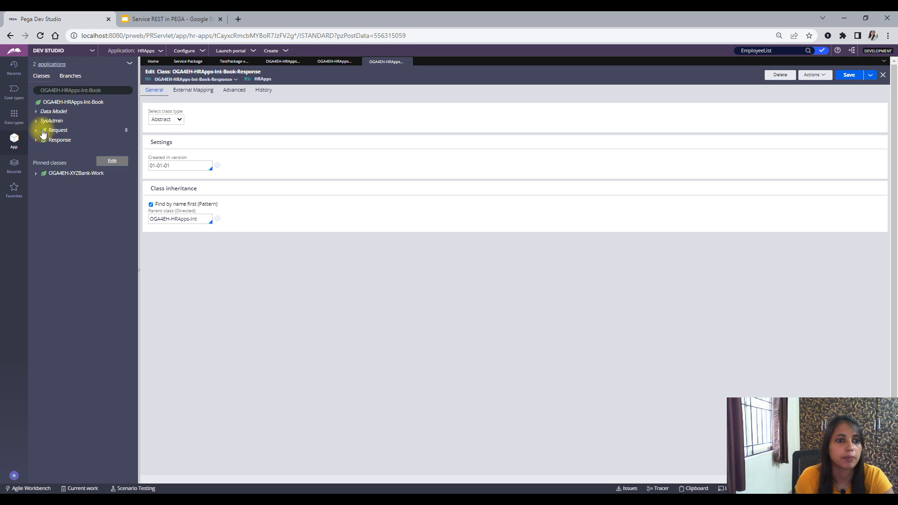
click(38, 112)
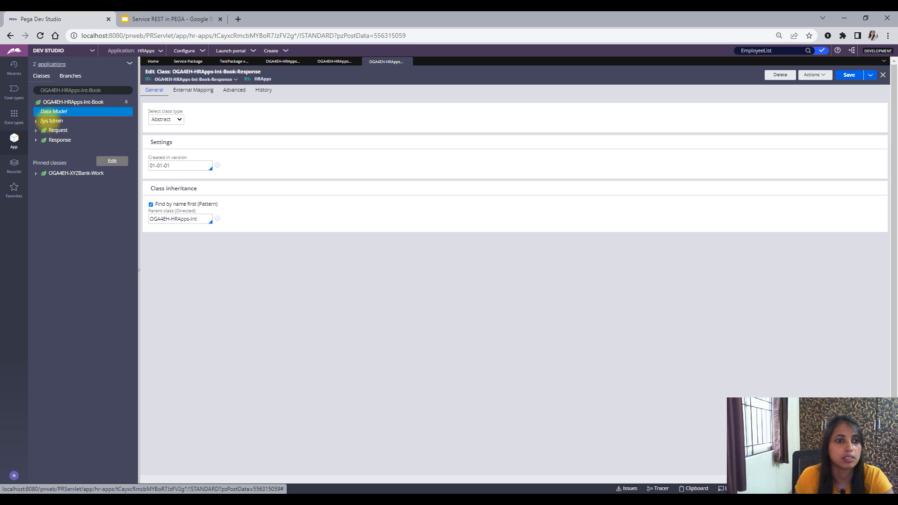
click(37, 113)
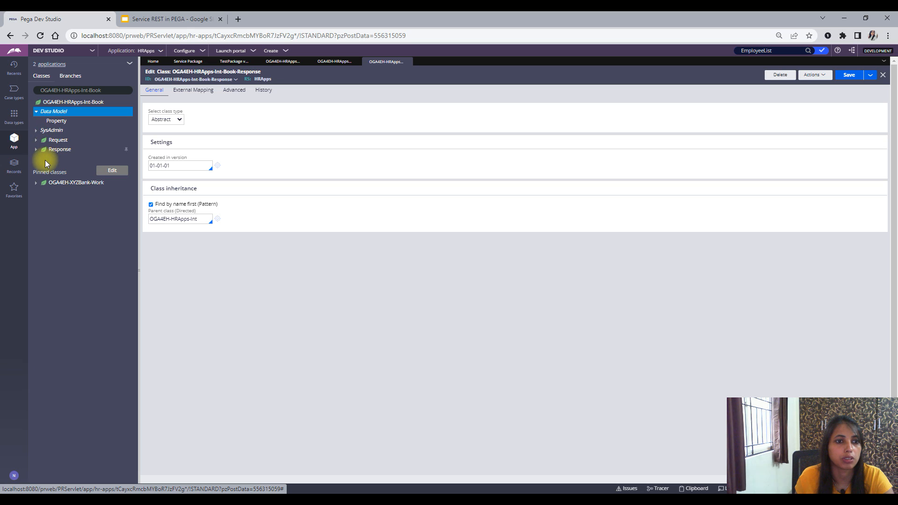
click(49, 130)
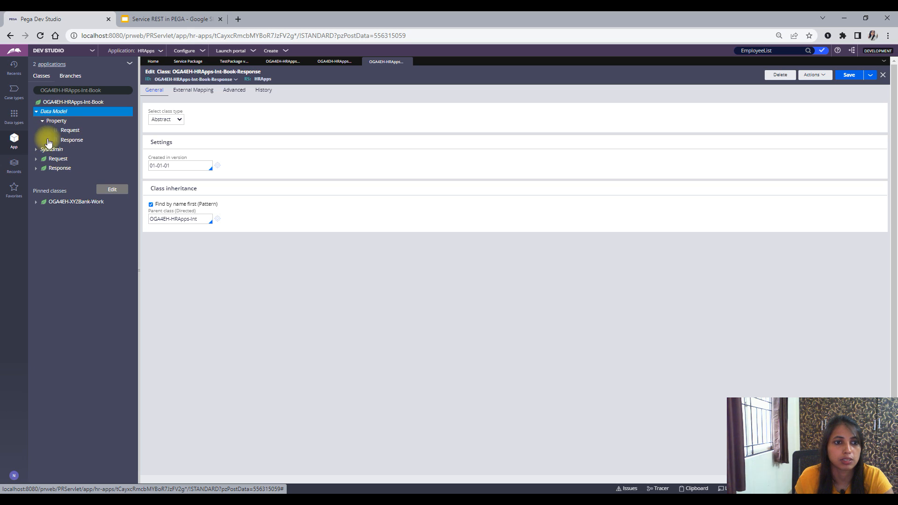
click(48, 140)
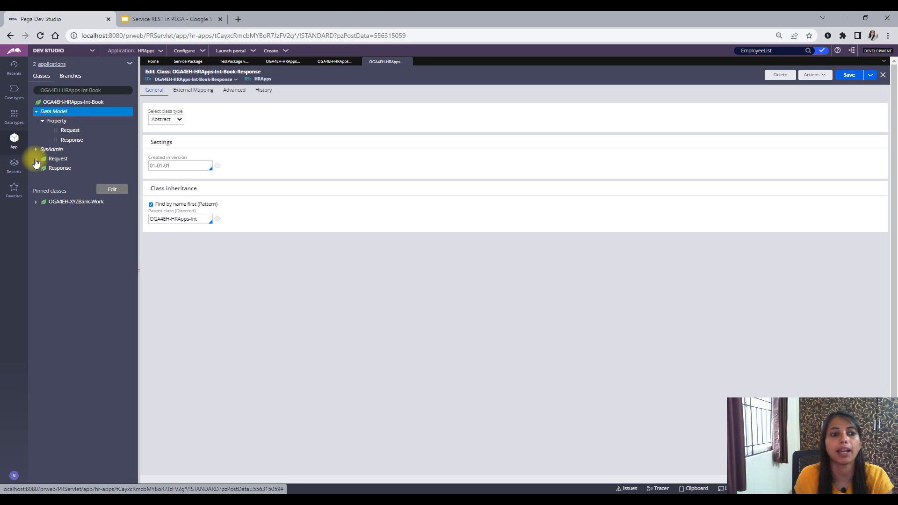
- Create a BookID property in the OGA4EH-HRApps-Int-Book-Request class, save it and close its rule
click(55, 159)
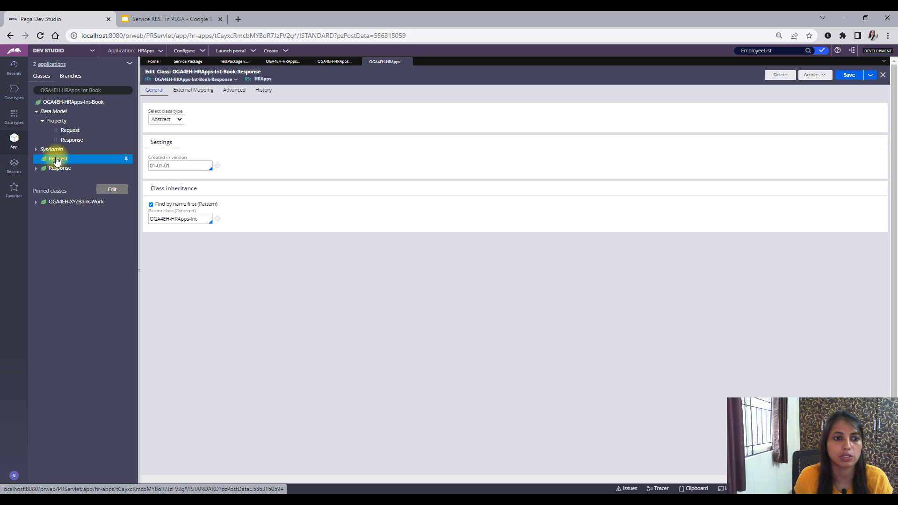
right_click(77, 158)
mouse_move(75, 169)
mouse_move(136, 178)
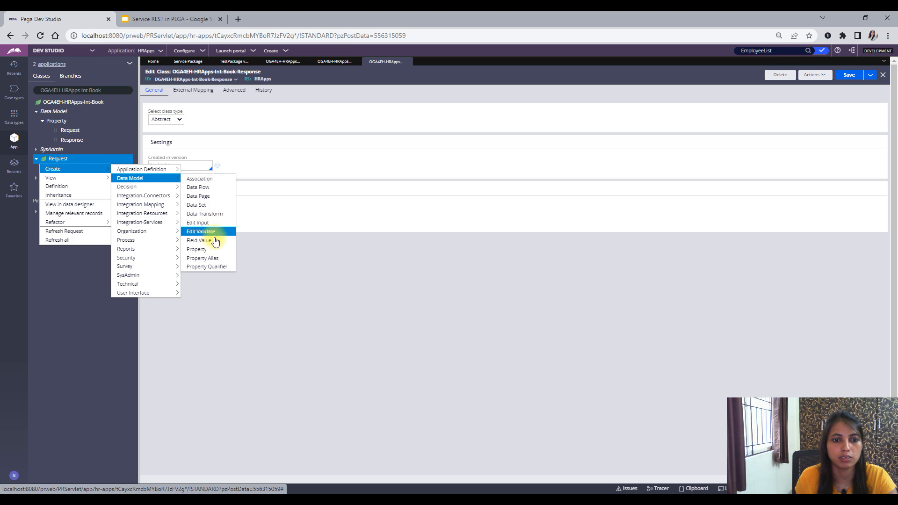
click(201, 250)
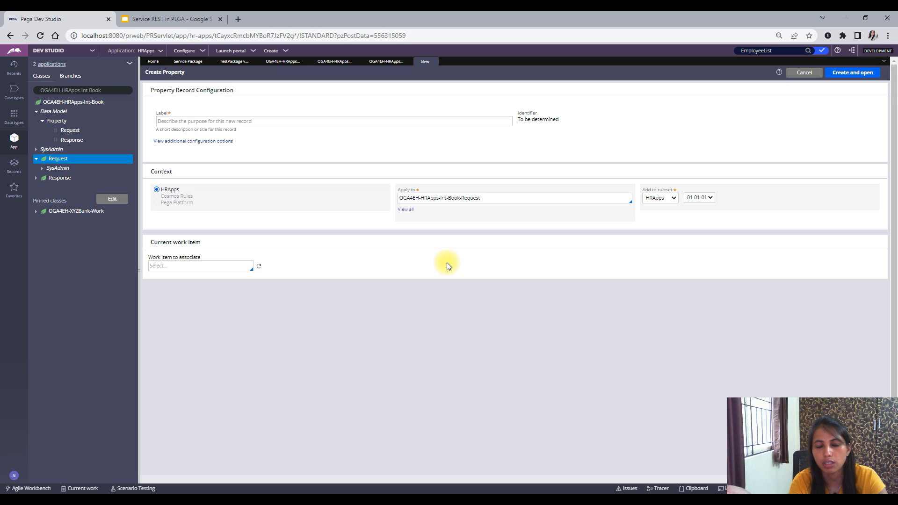
click(270, 119)
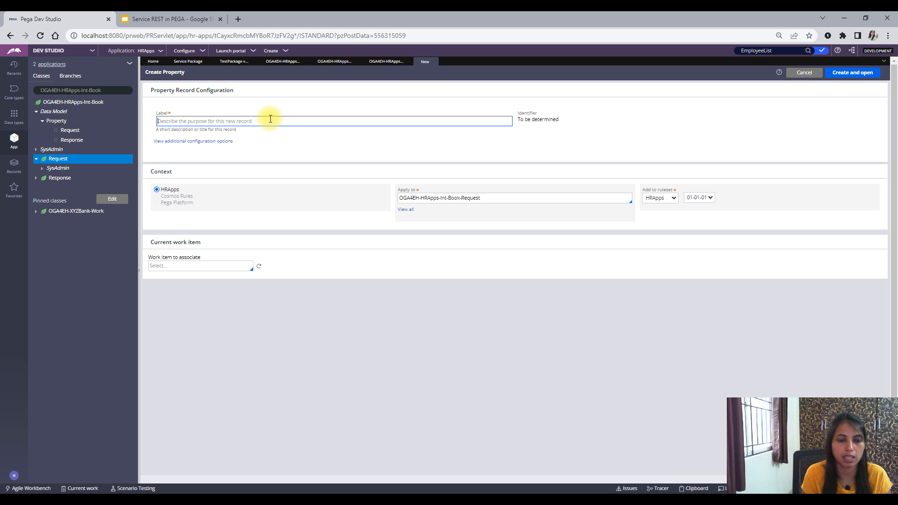
text(BookID)
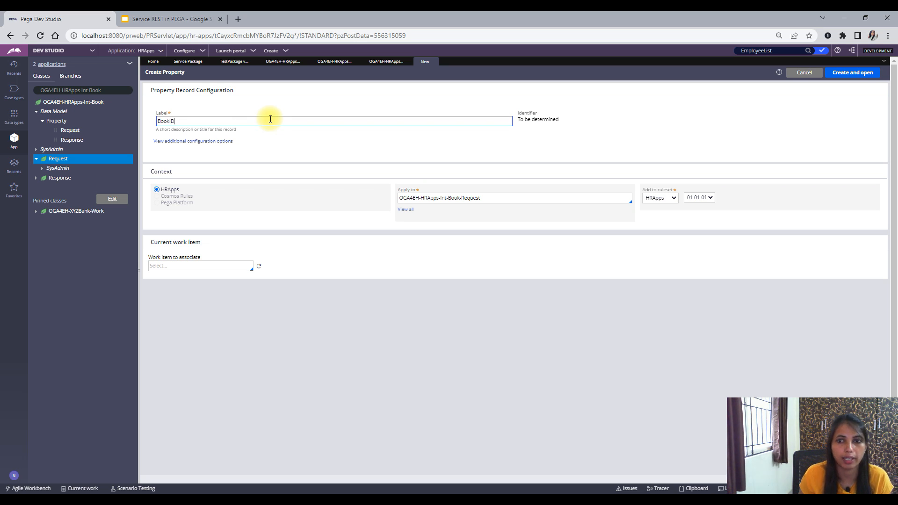
click(544, 131)
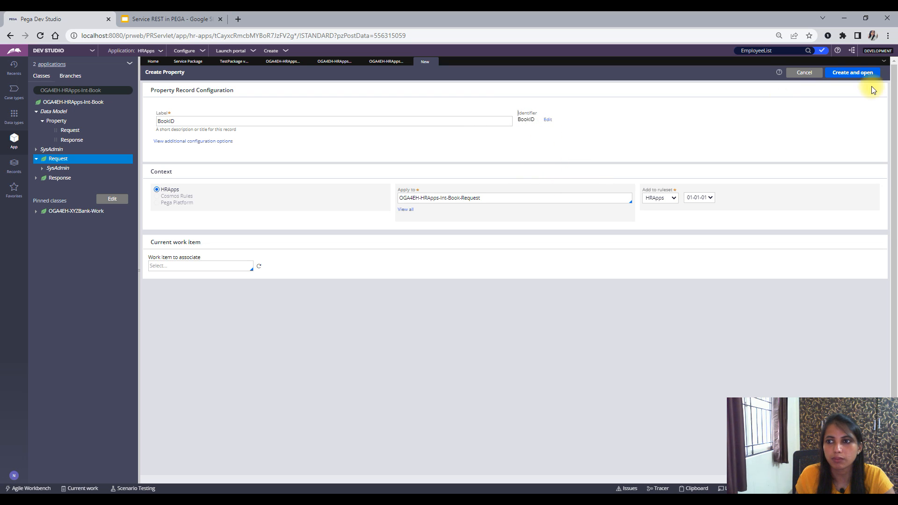
click(852, 73)
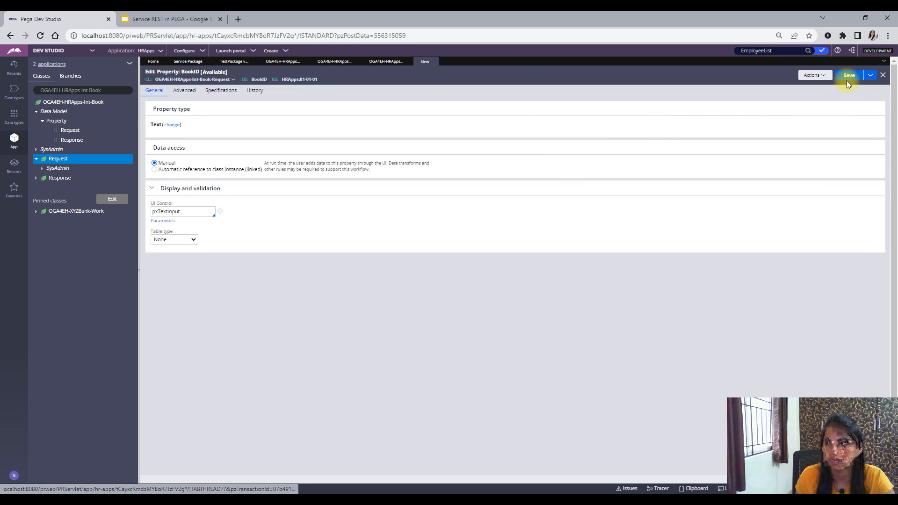
click(848, 79)
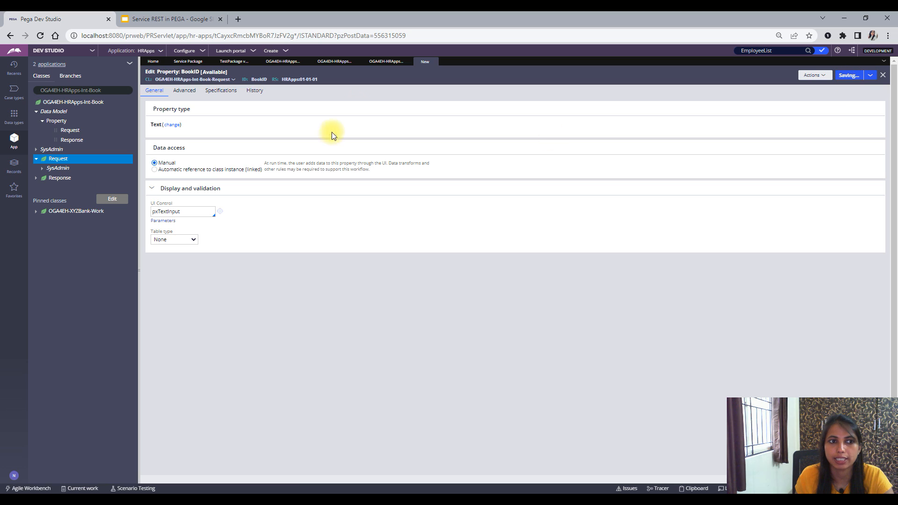
click(439, 63)
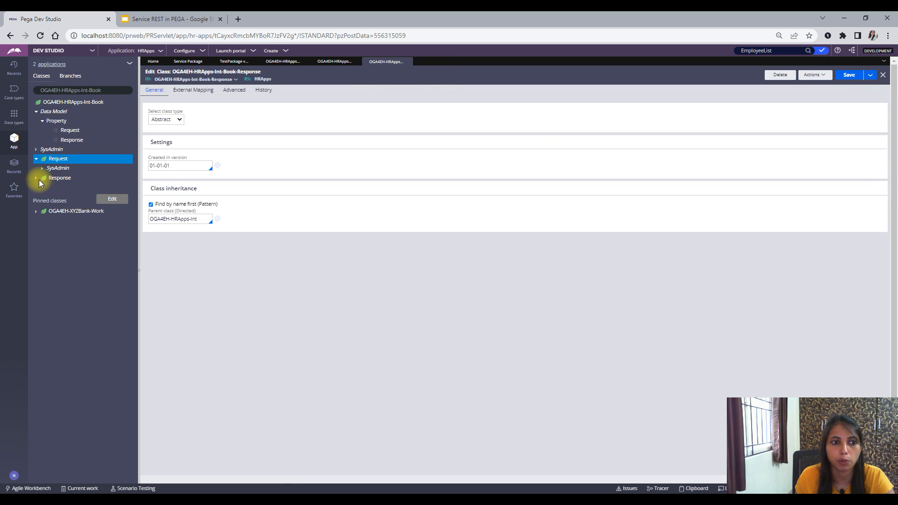
- Create a BookList property in the OGA4EH-HRApps-Int-Book-Response class and open its rule
click(72, 140)
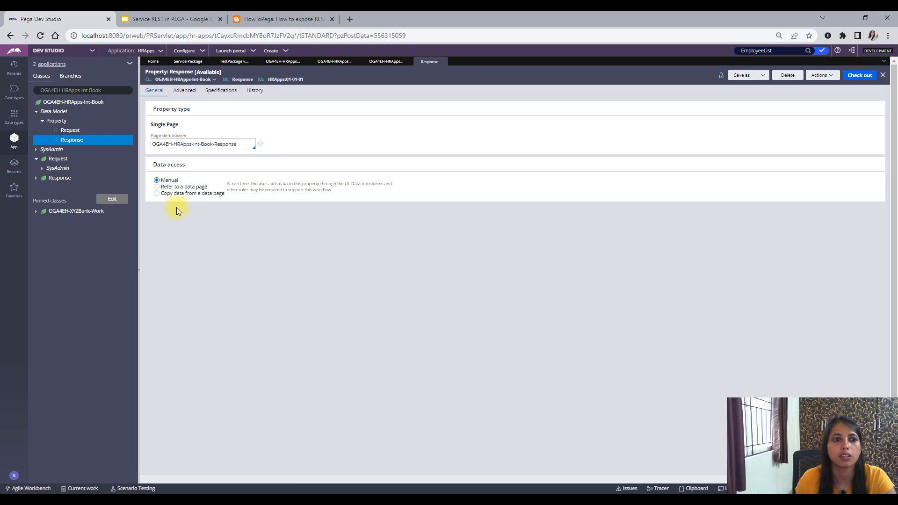
click(66, 178)
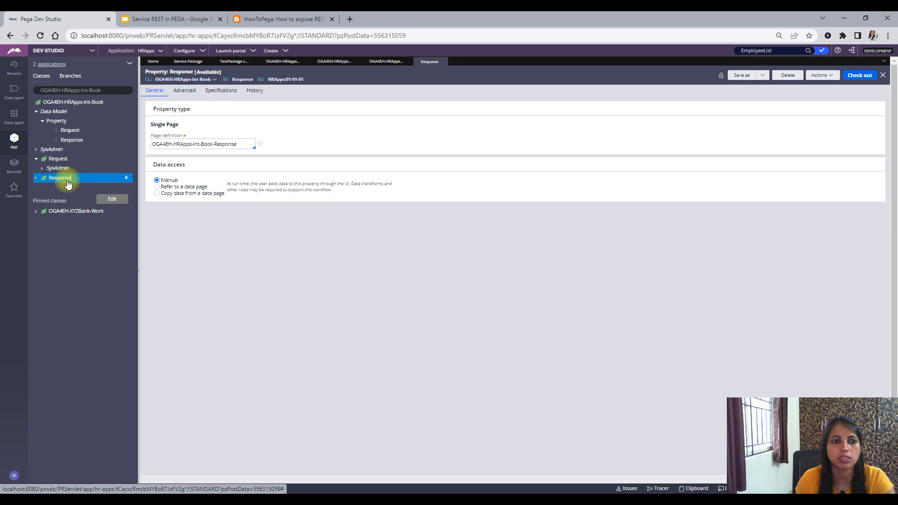
right_click(67, 183)
mouse_move(93, 188)
mouse_move(140, 197)
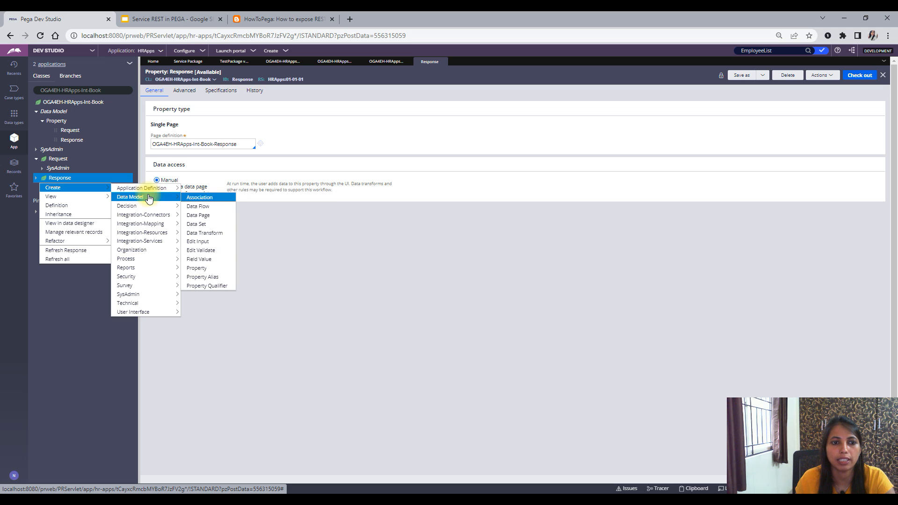
click(202, 268)
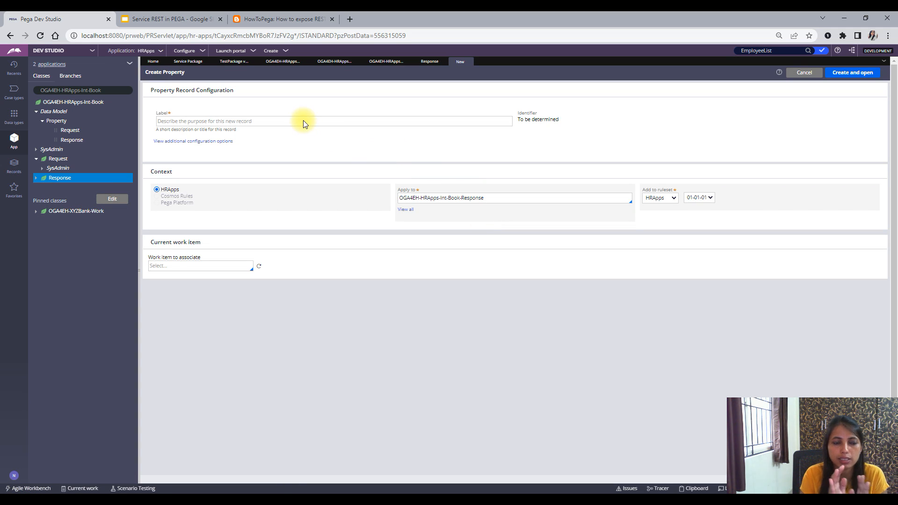
click(304, 121)
text(Book)
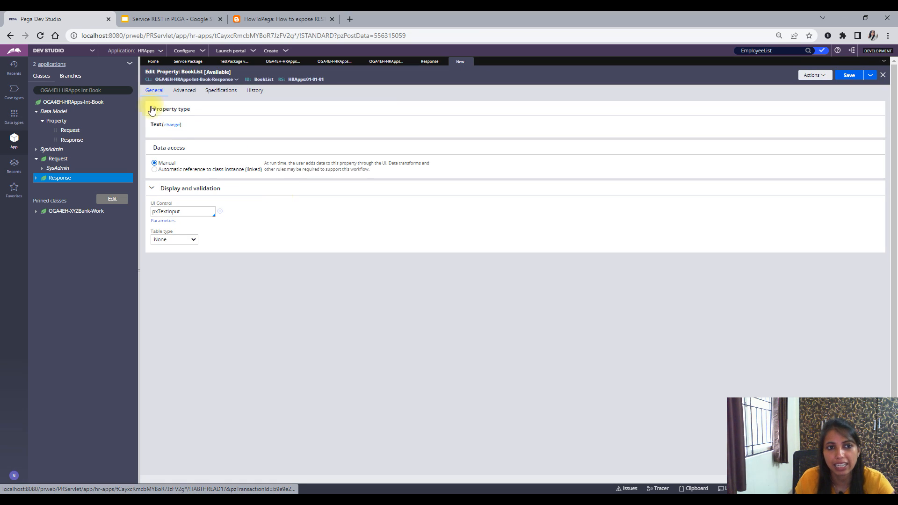
- Make BookList a Page List with page definition OGA4EH-HRApps-Data-Book and save the property
click(172, 125)
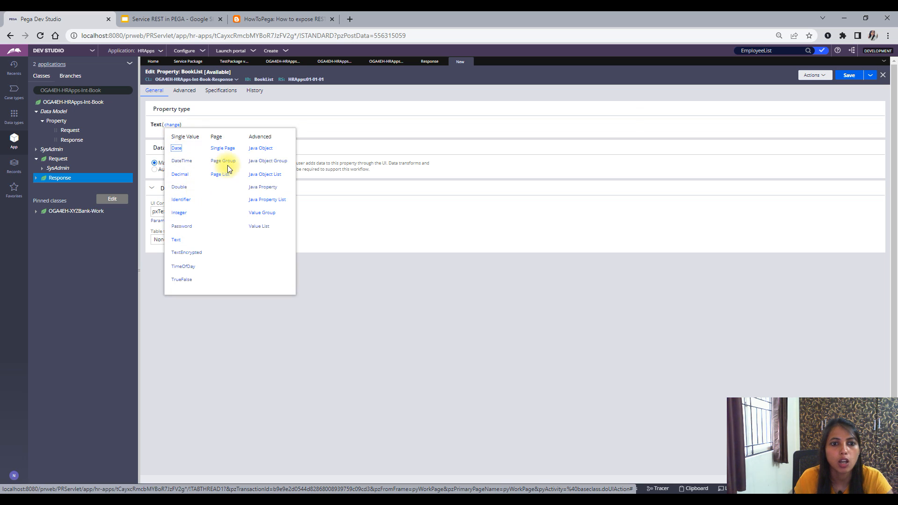
click(225, 180)
click(196, 146)
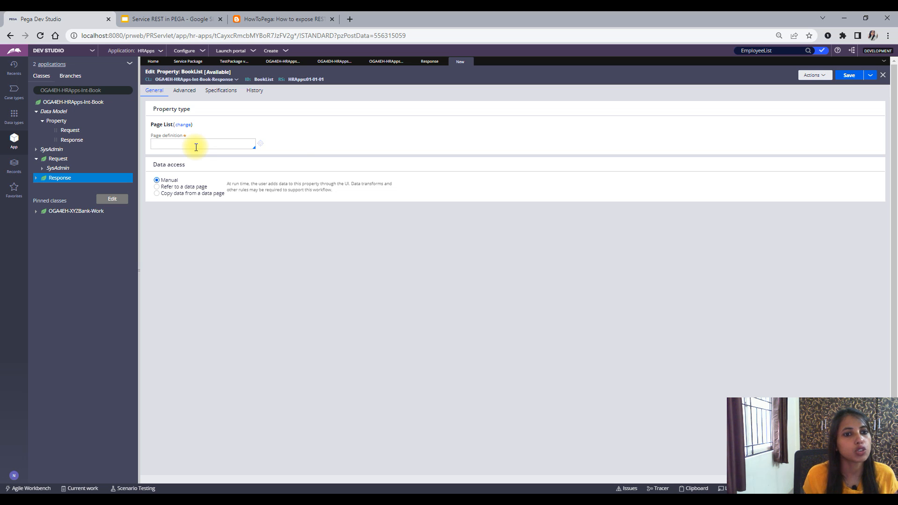
click(196, 147)
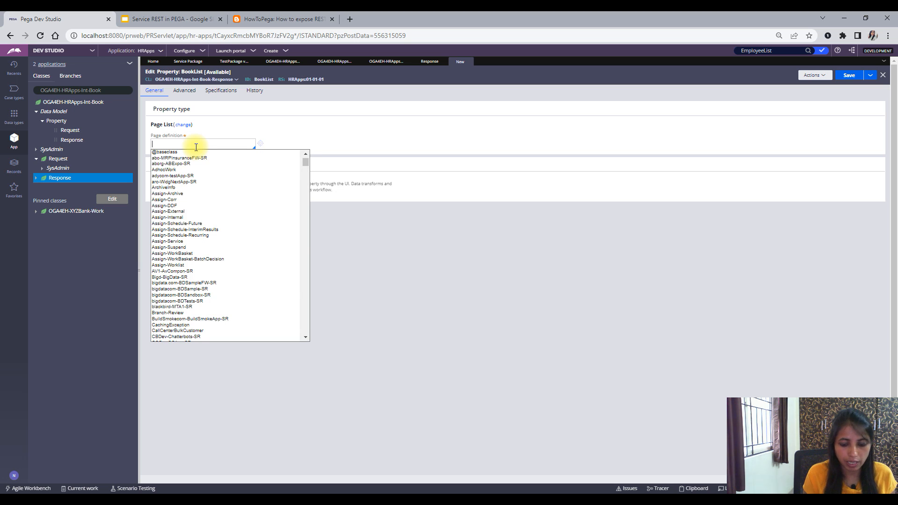
text(og)
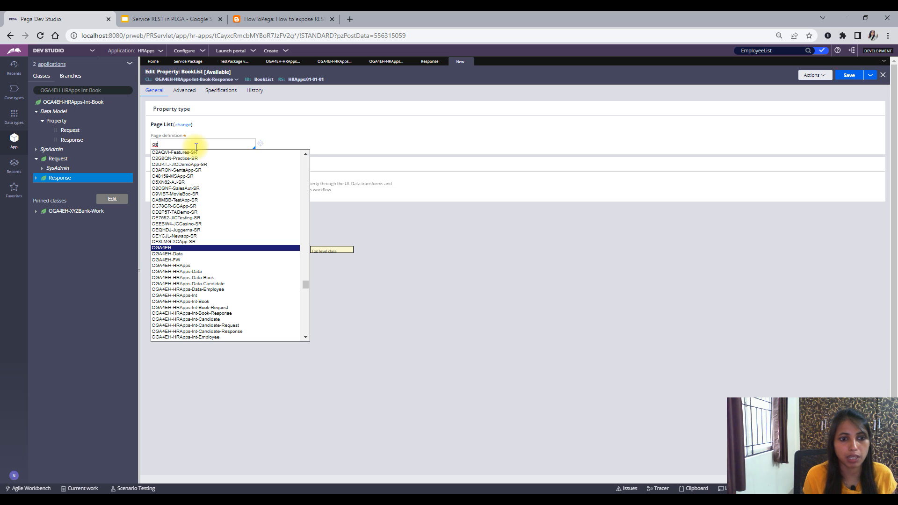
click(173, 278)
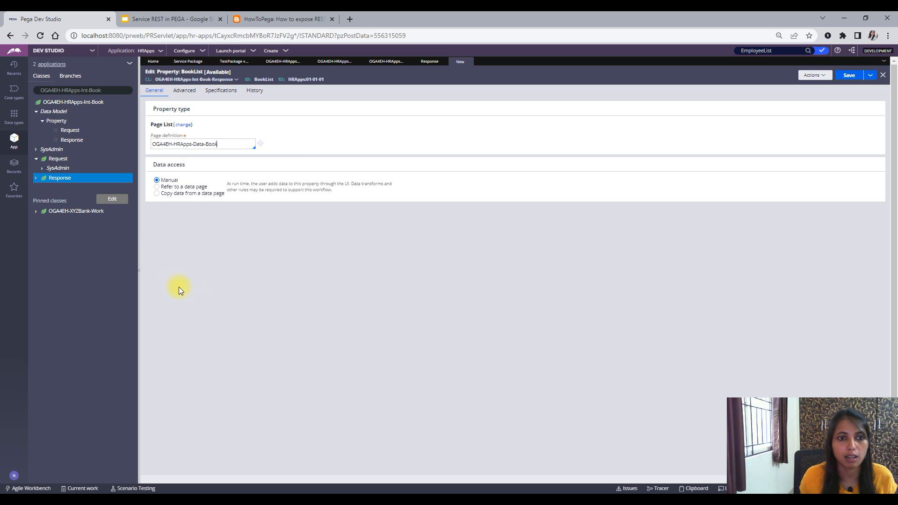
click(849, 75)
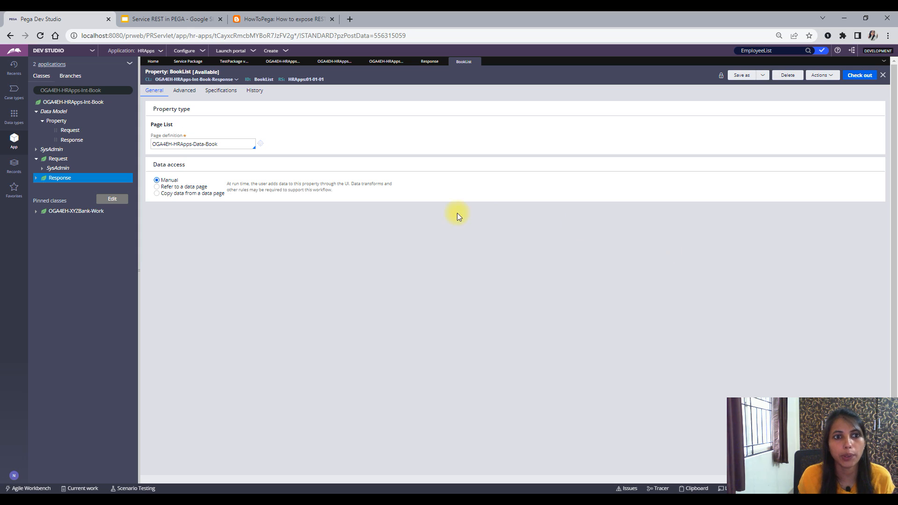
- Reload the OGA4EH-HRApps-Int-Book class and examine the properties nested under Request and Response, including BookList and its page definition
click(106, 88)
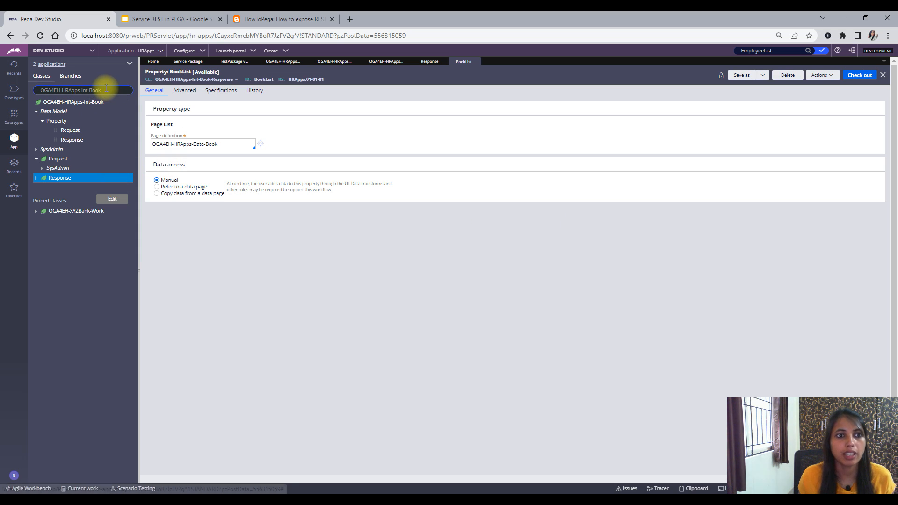
key(Return)
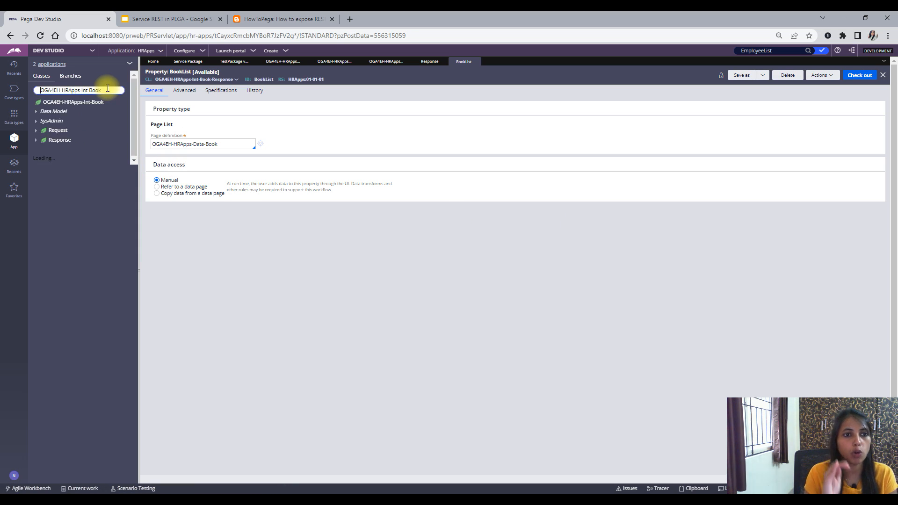
click(47, 111)
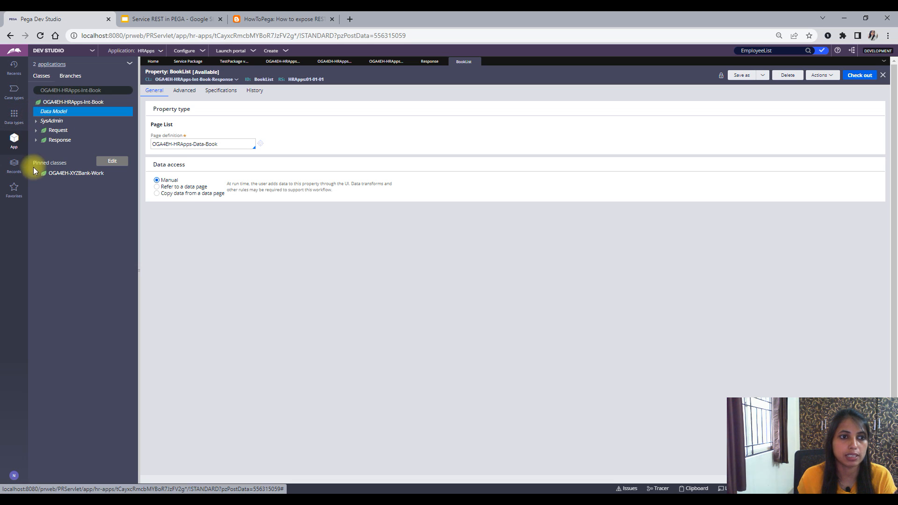
click(37, 112)
click(42, 121)
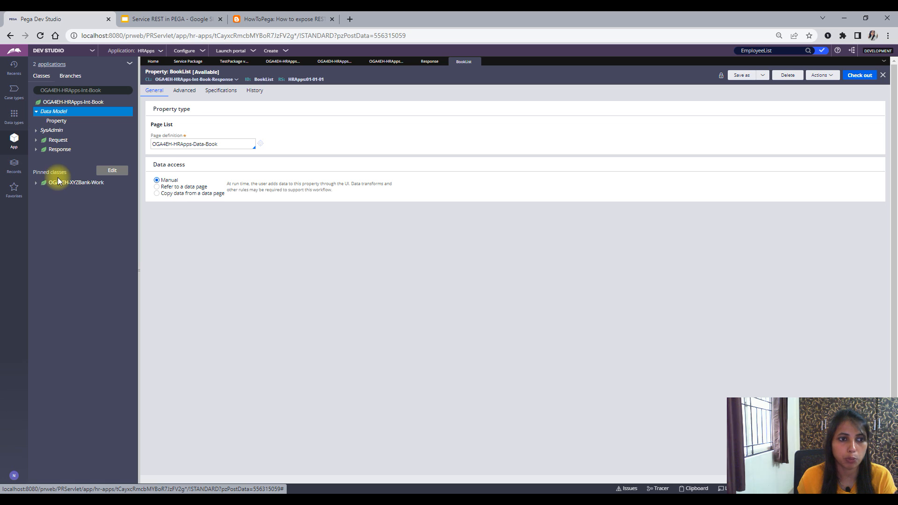
click(49, 130)
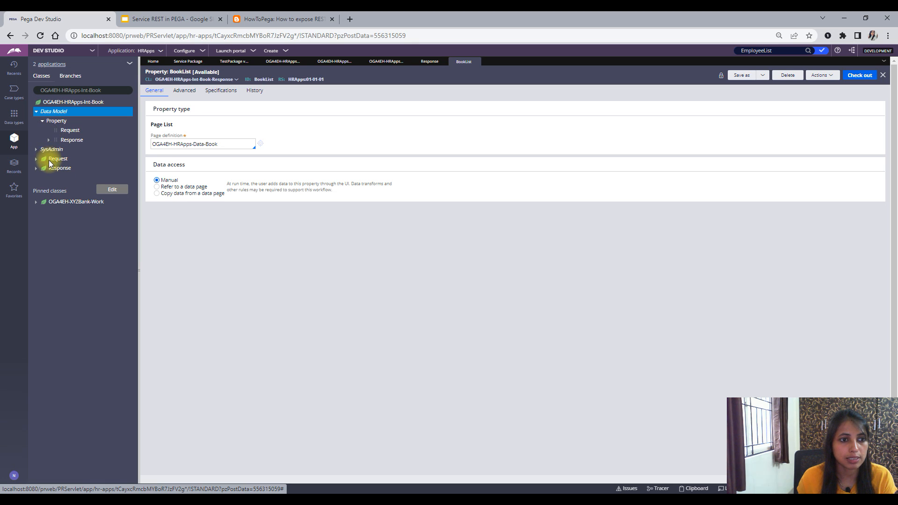
click(49, 149)
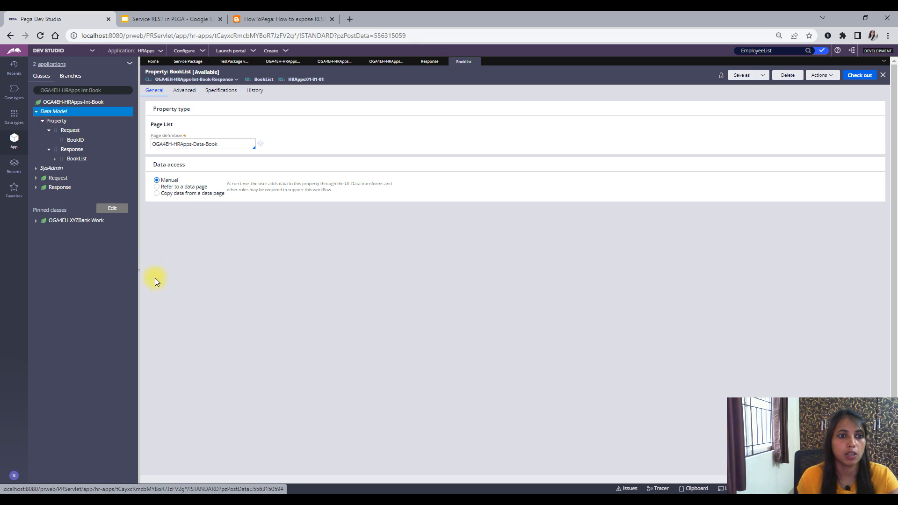
click(55, 159)
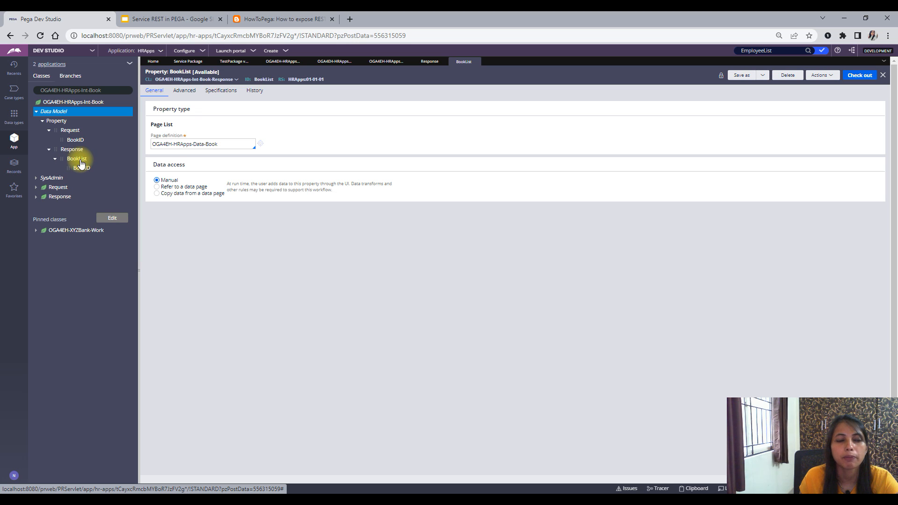
click(77, 160)
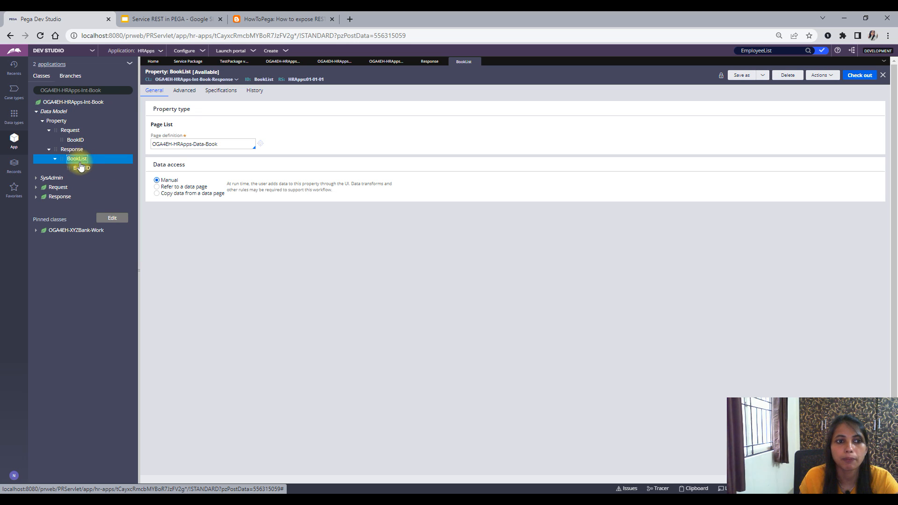
drag(218, 144, 208, 145)
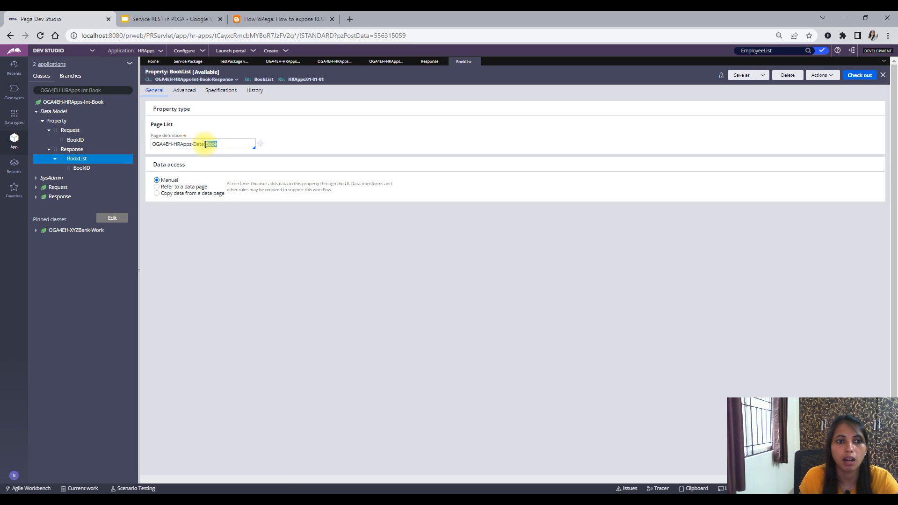
click(237, 144)
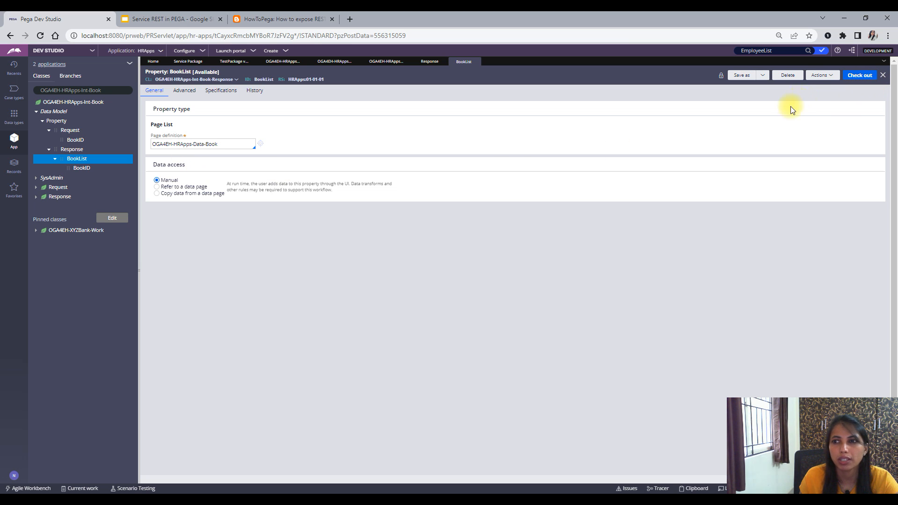
- Delete the BookList property from the Response class, close its rule and reload the OGA4EH-HRApps-Int-Book class tree
click(795, 75)
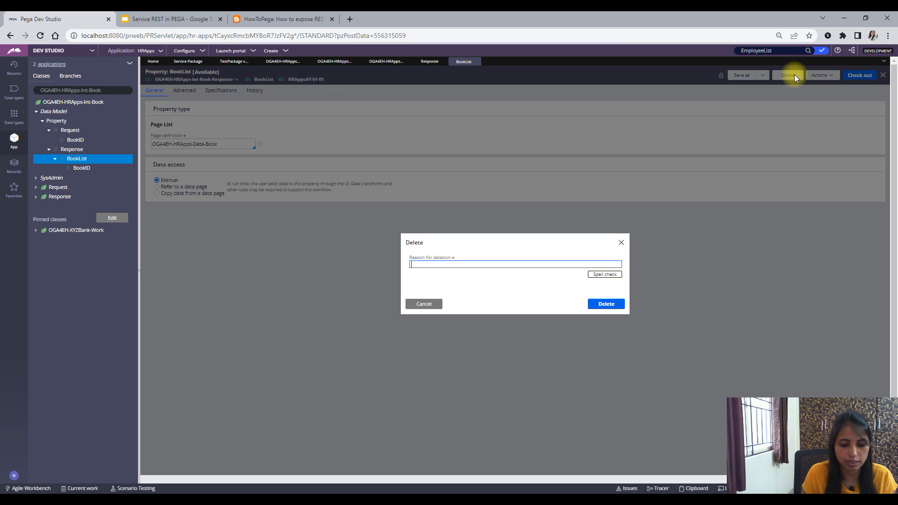
key(Escape)
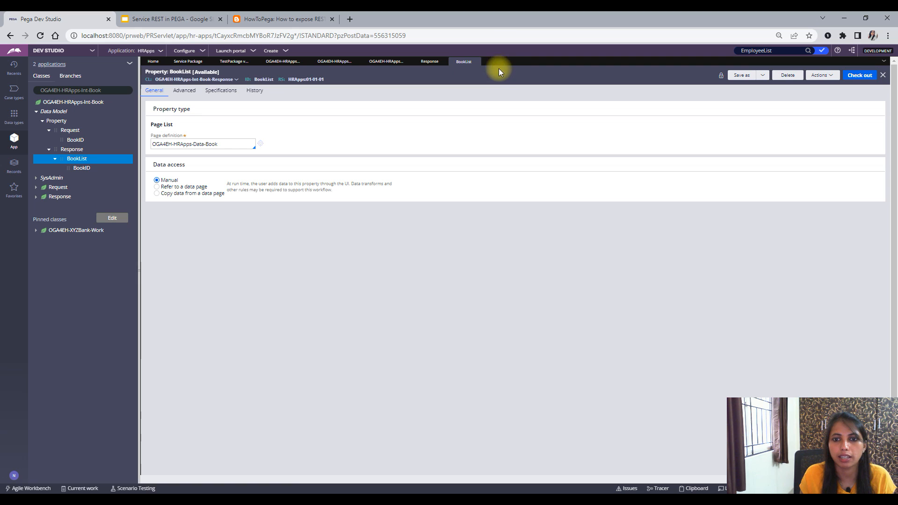
click(478, 62)
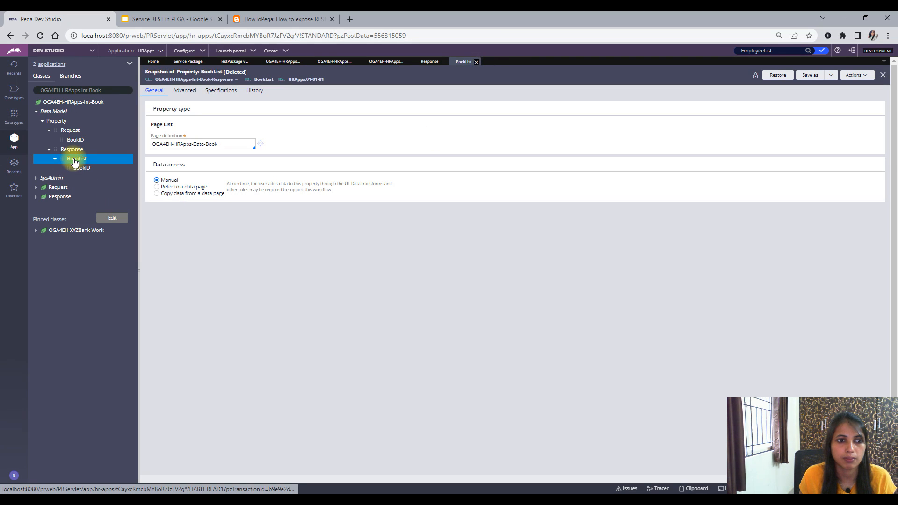
right_click(73, 160)
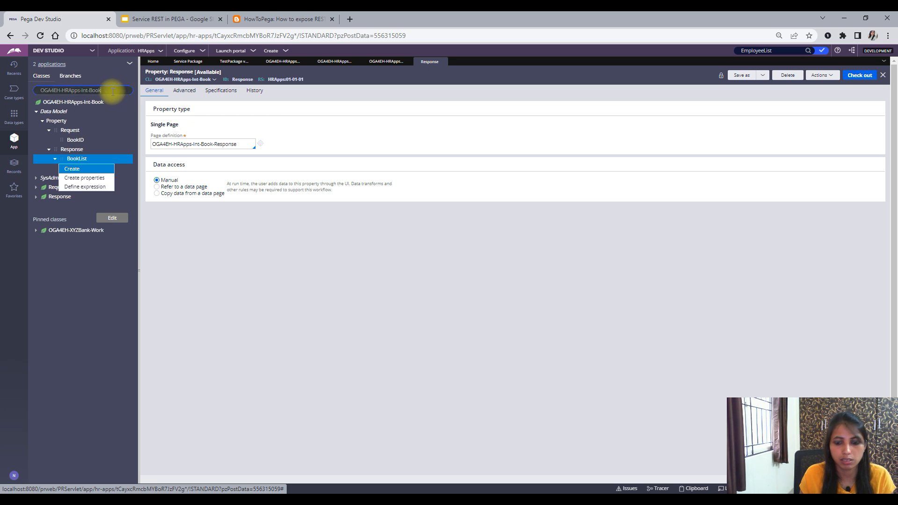
click(113, 92)
key(Return)
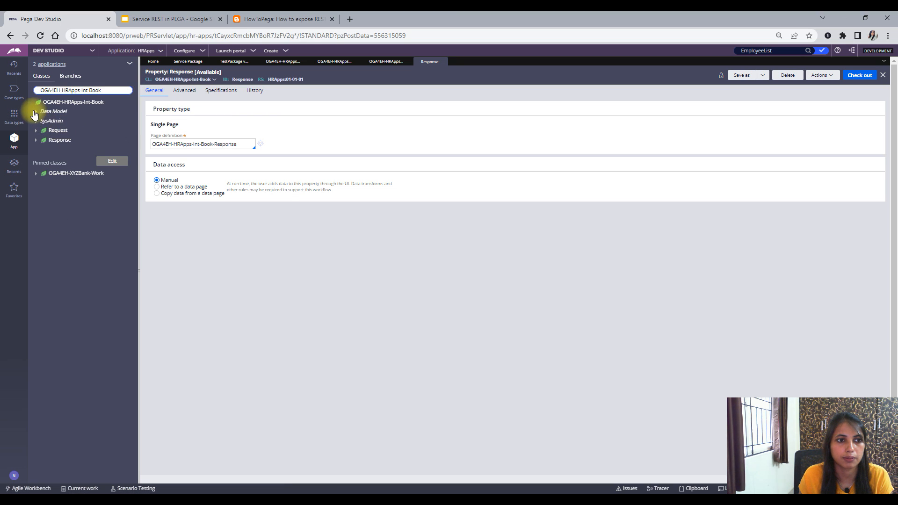
- Create a property labelled BookList in the OGA4EH-HRApps-Int-Book-Response class, ruleset HRApps 01-01-01, and open its rule
click(35, 113)
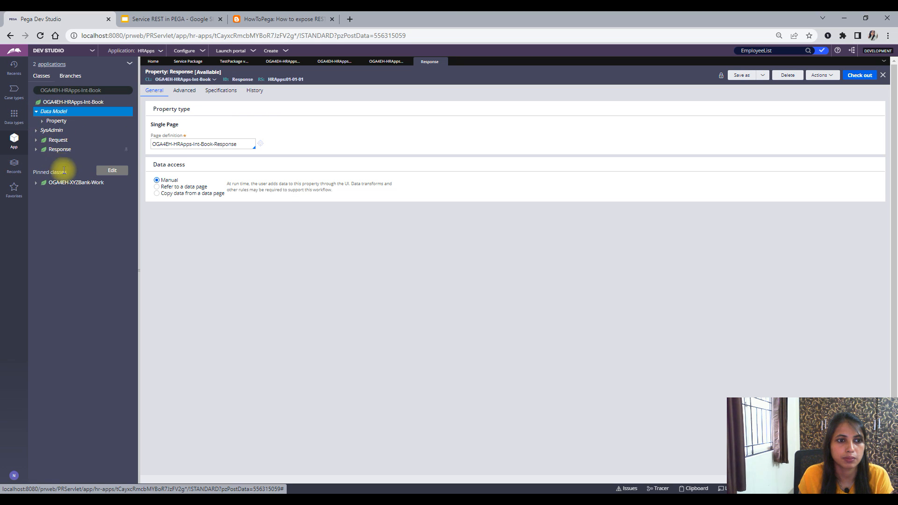
click(61, 151)
right_click(64, 154)
click(60, 155)
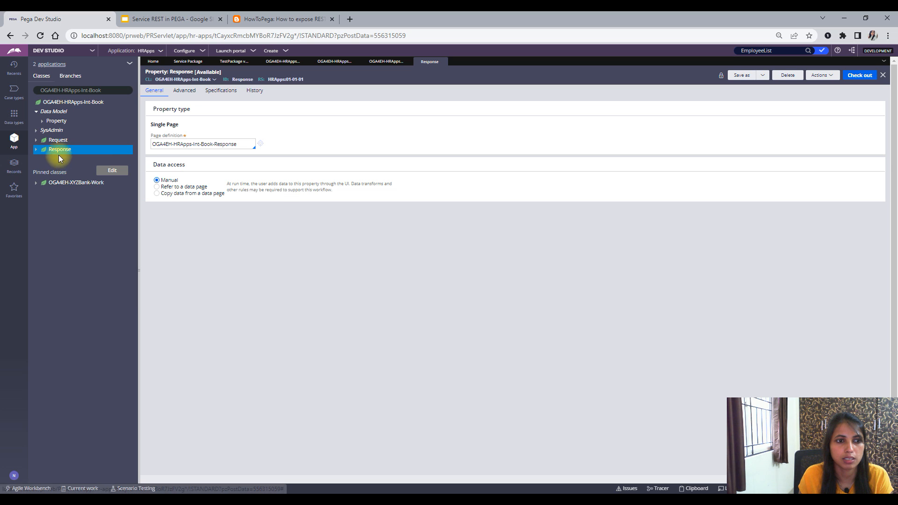
right_click(60, 155)
click(59, 154)
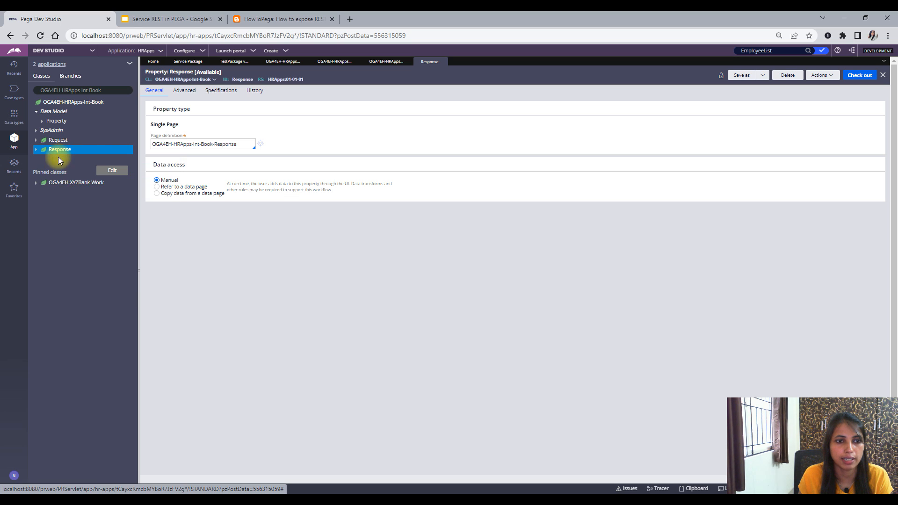
right_click(67, 156)
click(65, 155)
right_click(66, 154)
mouse_move(53, 159)
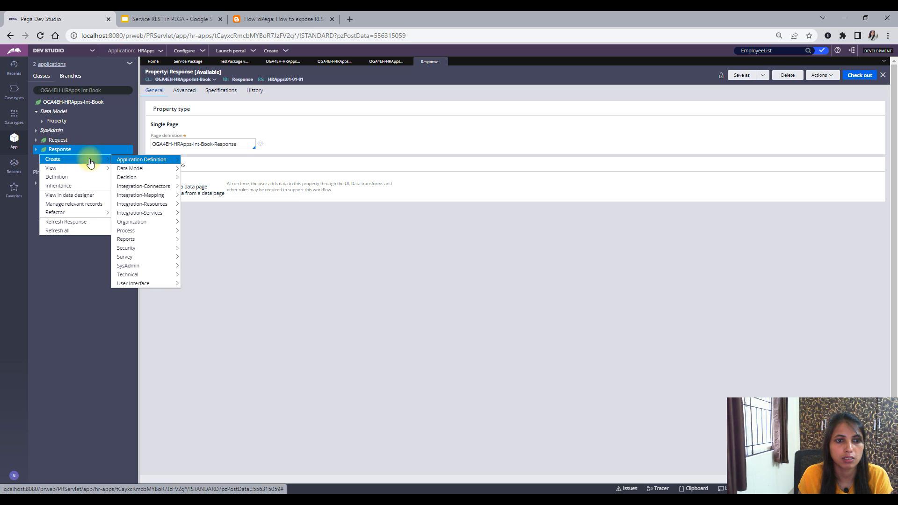
mouse_move(135, 169)
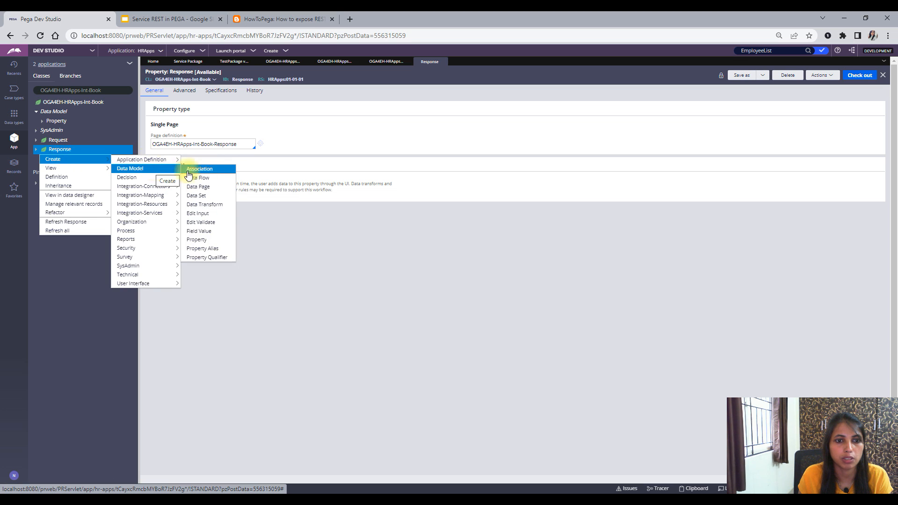
click(208, 240)
click(225, 122)
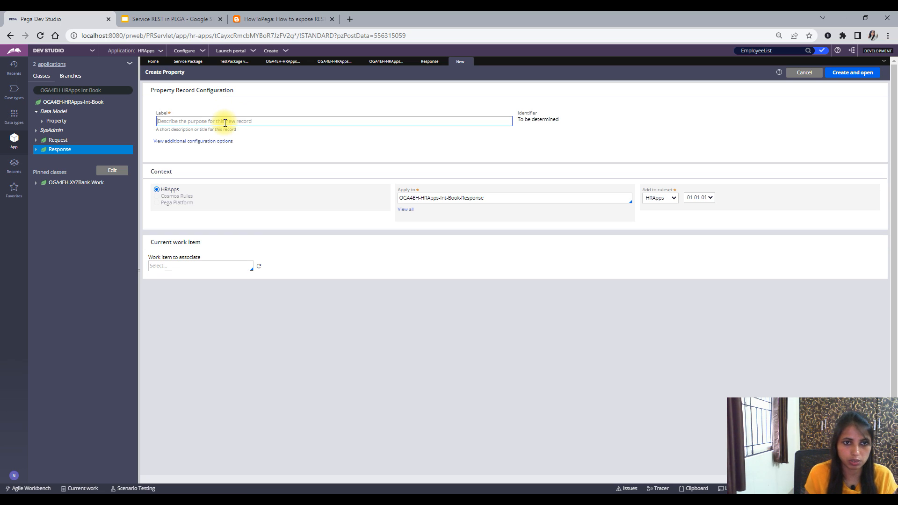
text(B)
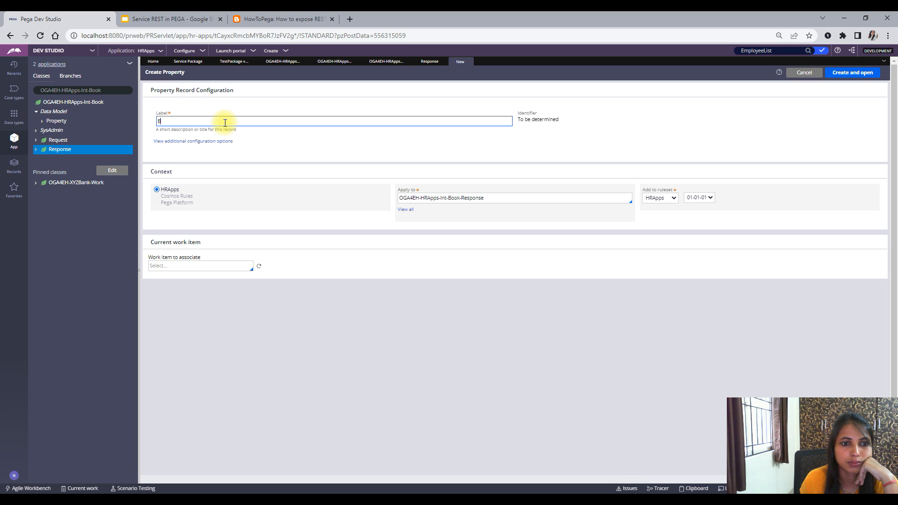
text(ookList)
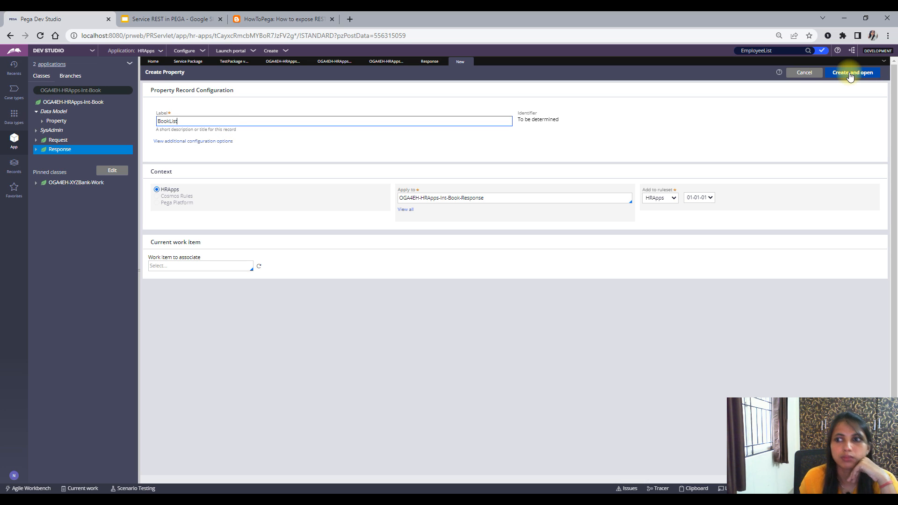
click(851, 74)
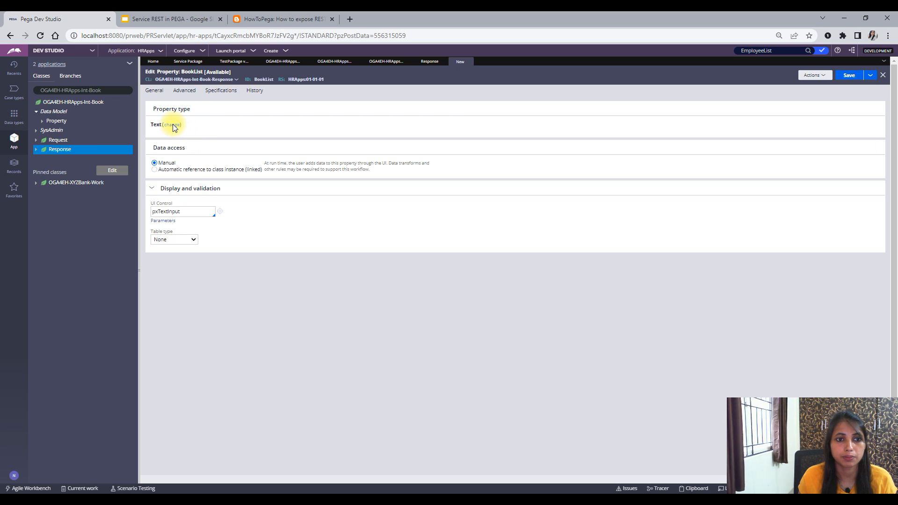
- Change BookList to a Page List with page definition OGA4EH-HRApps-Data and save the property
click(173, 125)
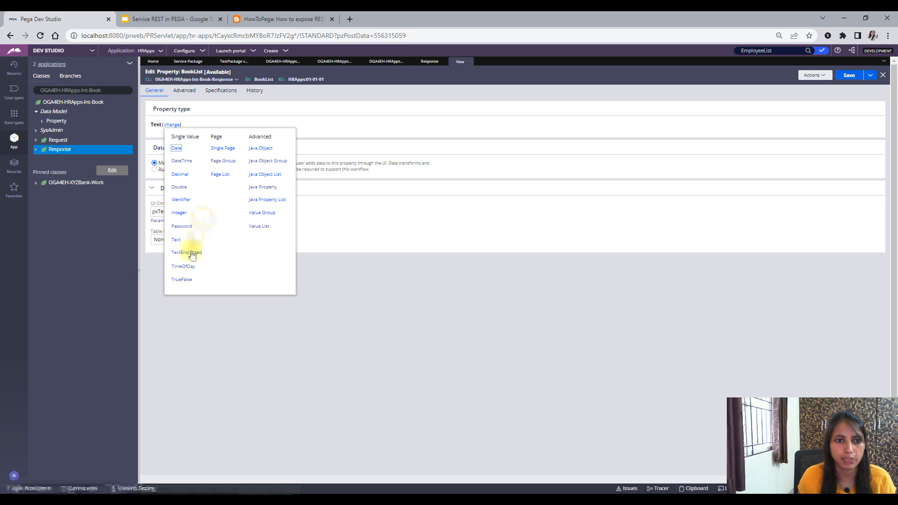
click(222, 174)
click(183, 146)
text(og)
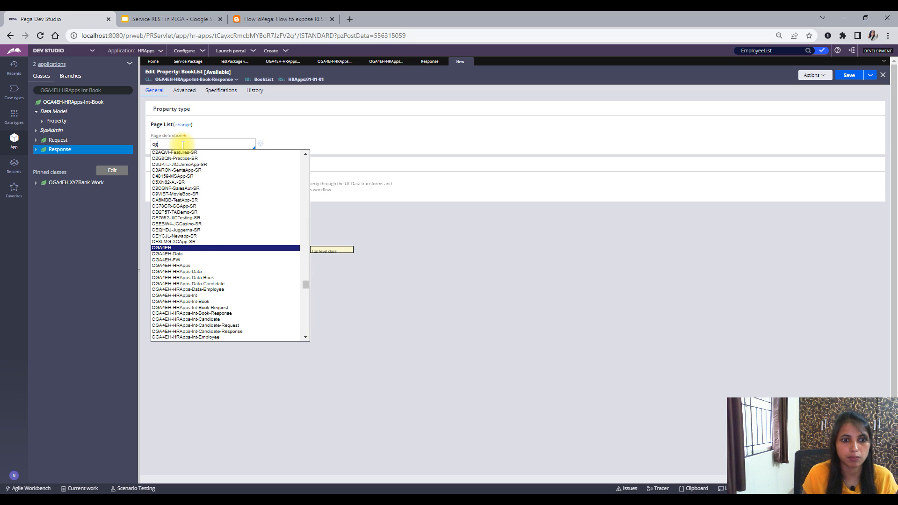
click(193, 272)
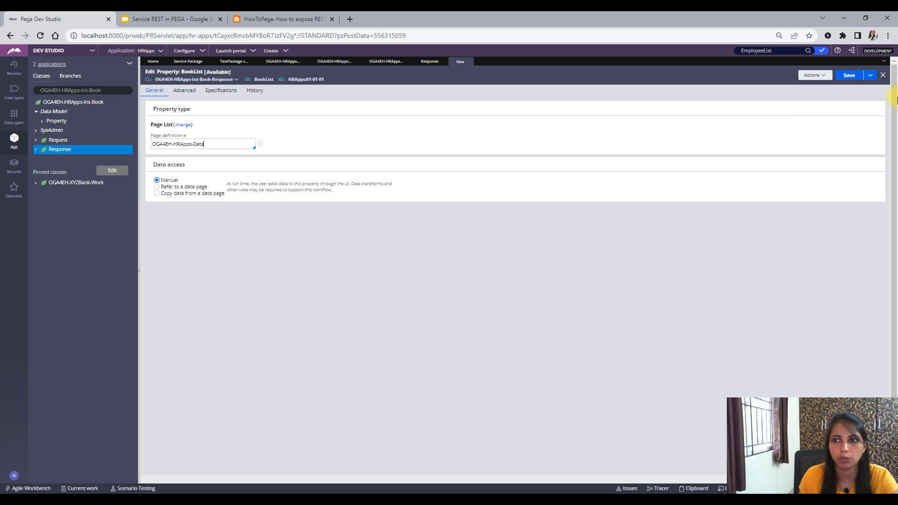
click(853, 82)
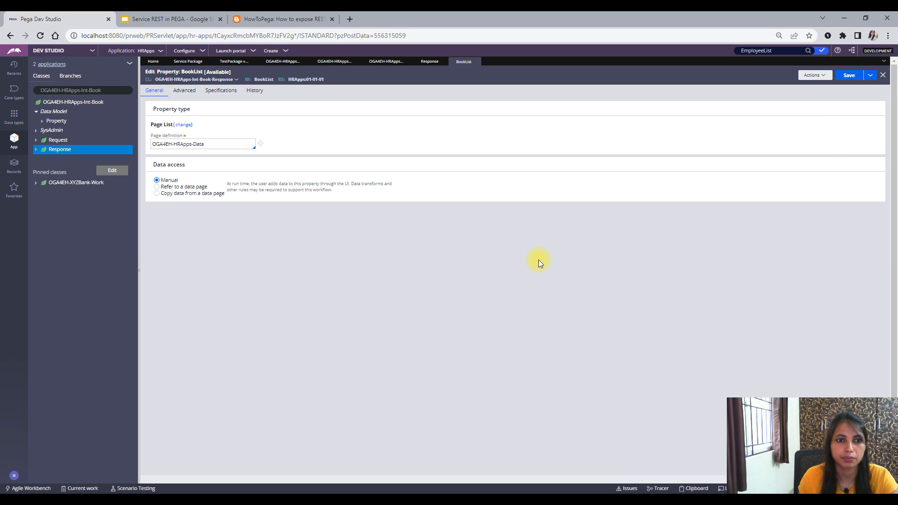
- Reload the OGA4EH-HRApps-Int-Book tree to examine the properties nested under Request and Response, and view the Book data type's records
click(110, 90)
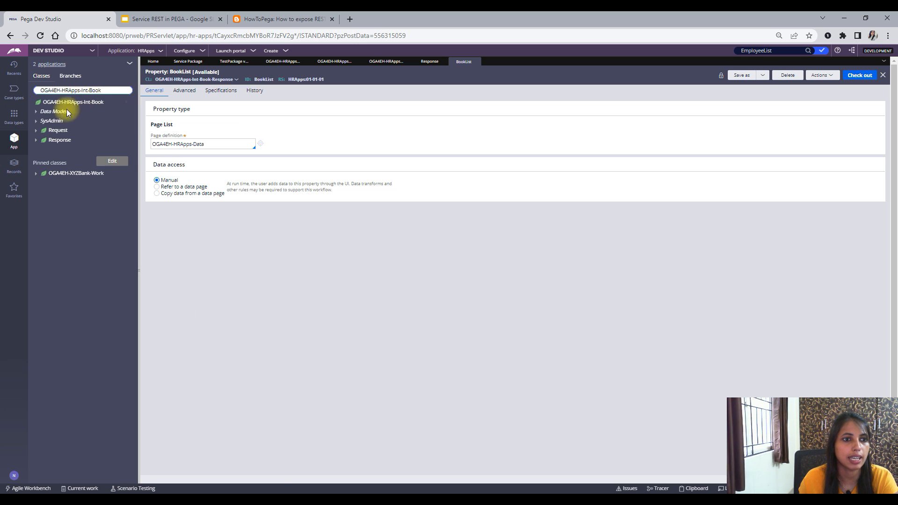
click(41, 111)
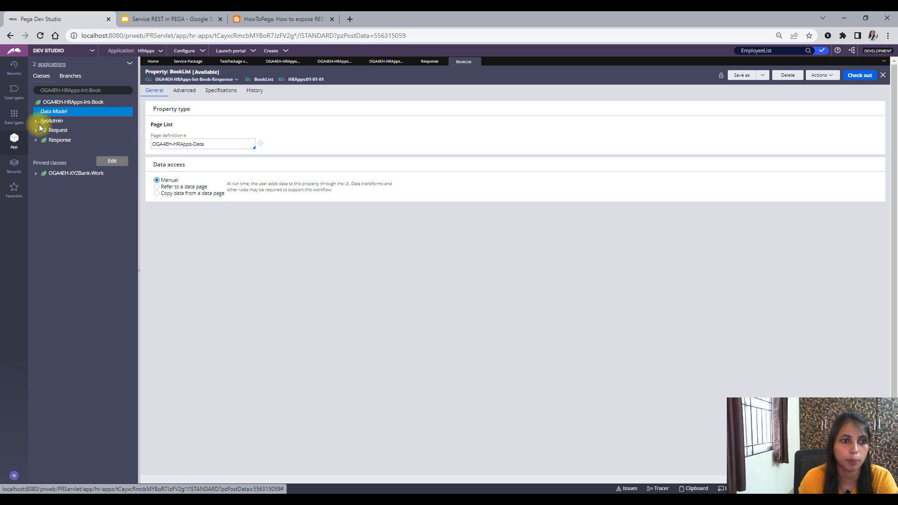
click(42, 122)
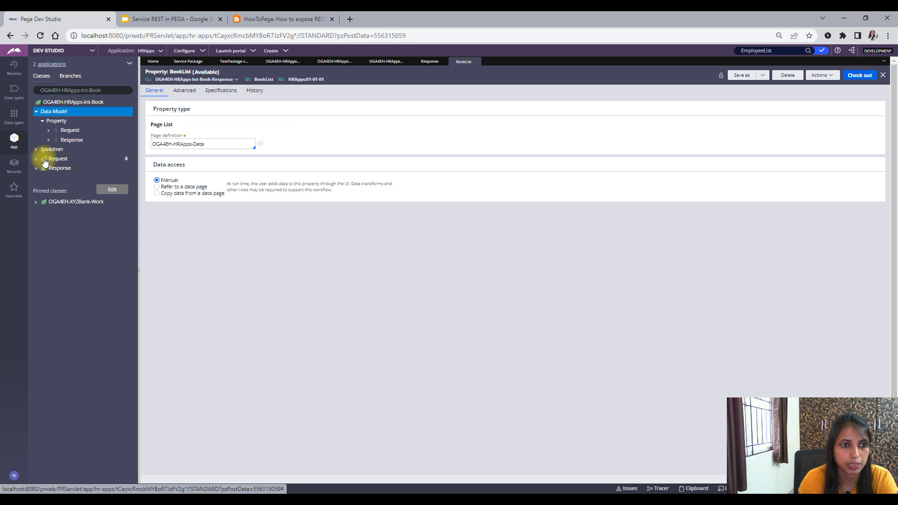
click(49, 130)
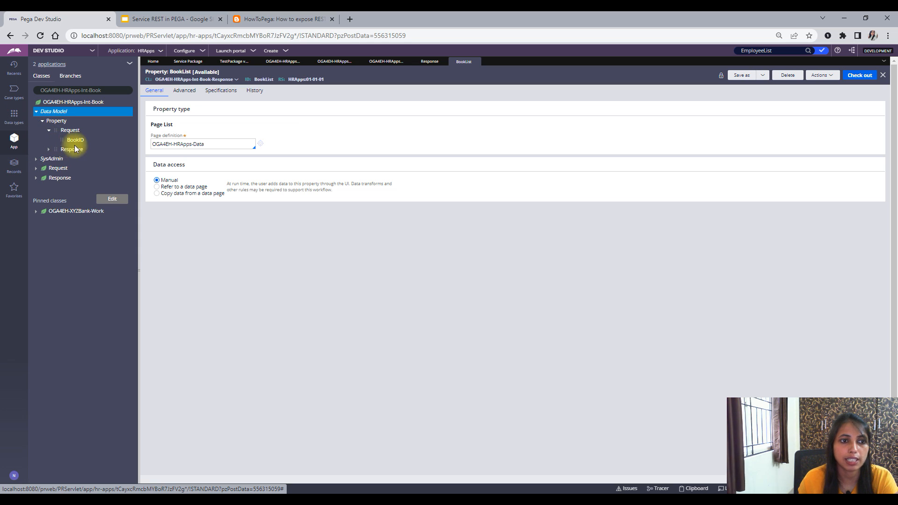
click(48, 149)
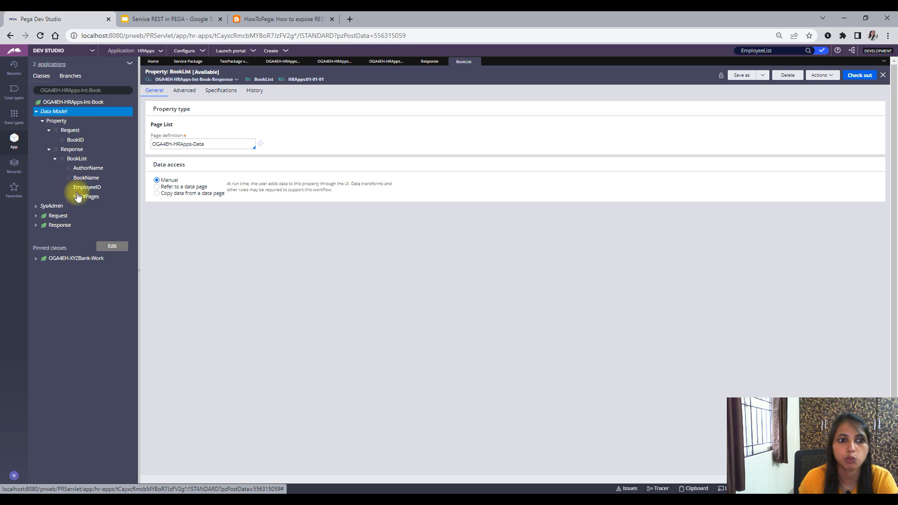
click(14, 116)
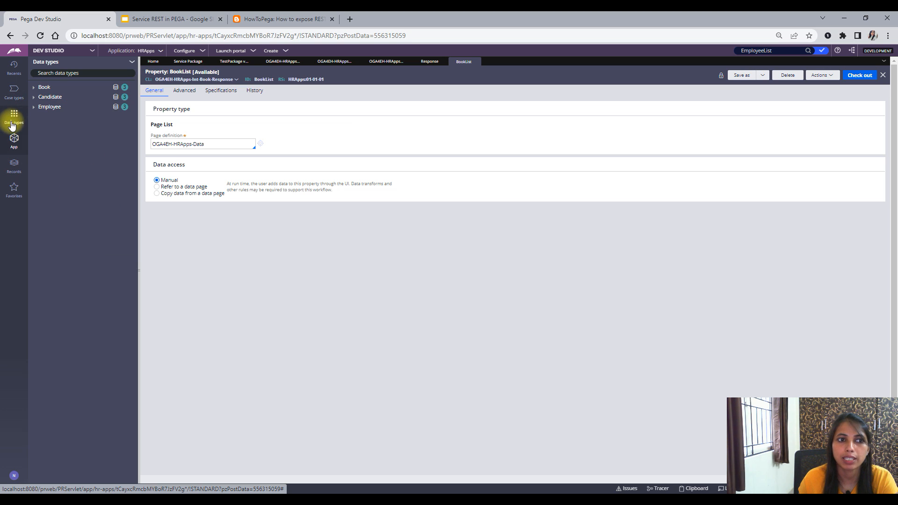
click(116, 87)
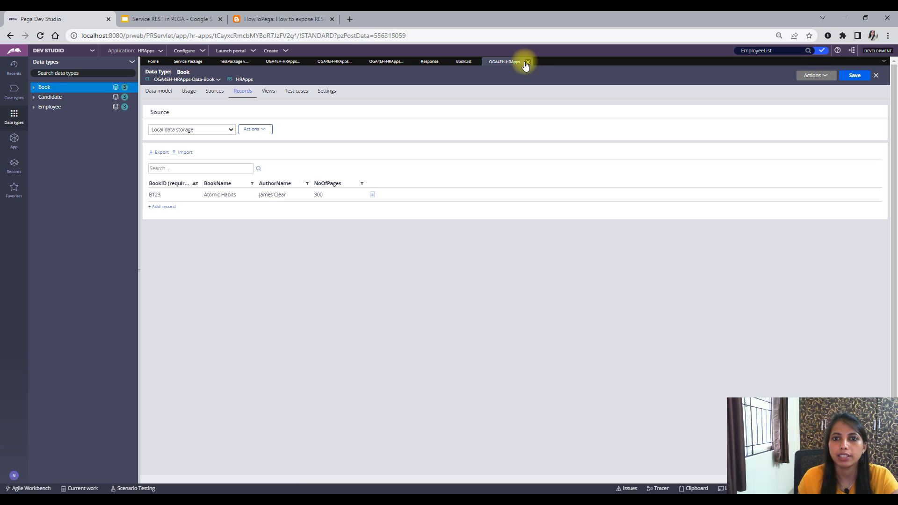
- Close the open Book data type, Int-Book class and property rules, returning to the GetBookDetails REST service rule
click(341, 64)
click(280, 63)
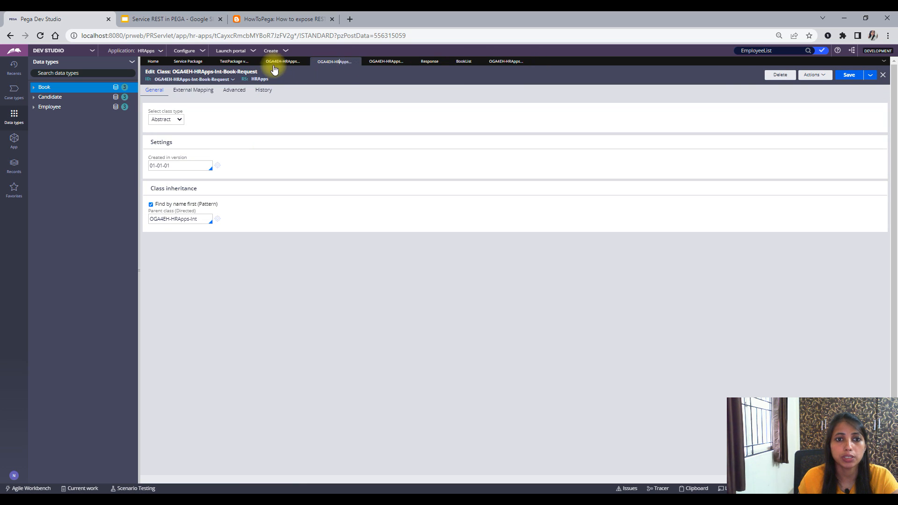
click(477, 64)
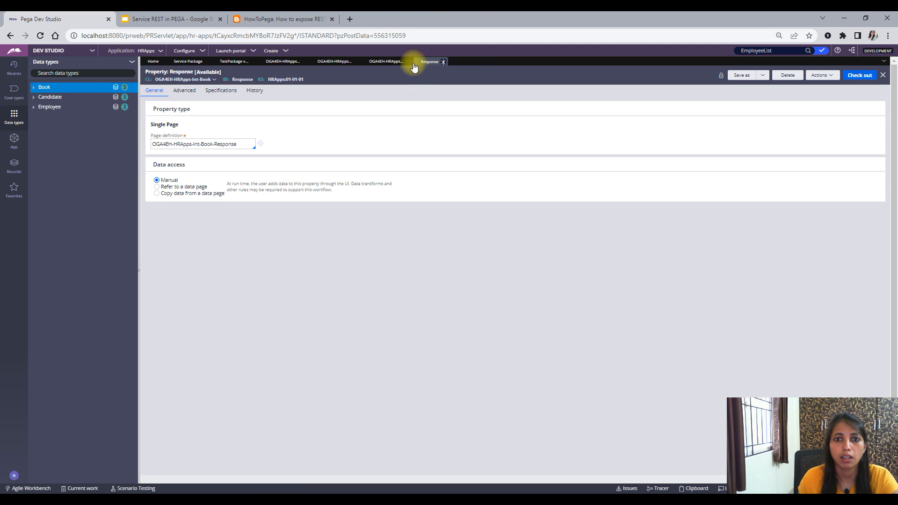
click(408, 62)
click(358, 63)
click(287, 63)
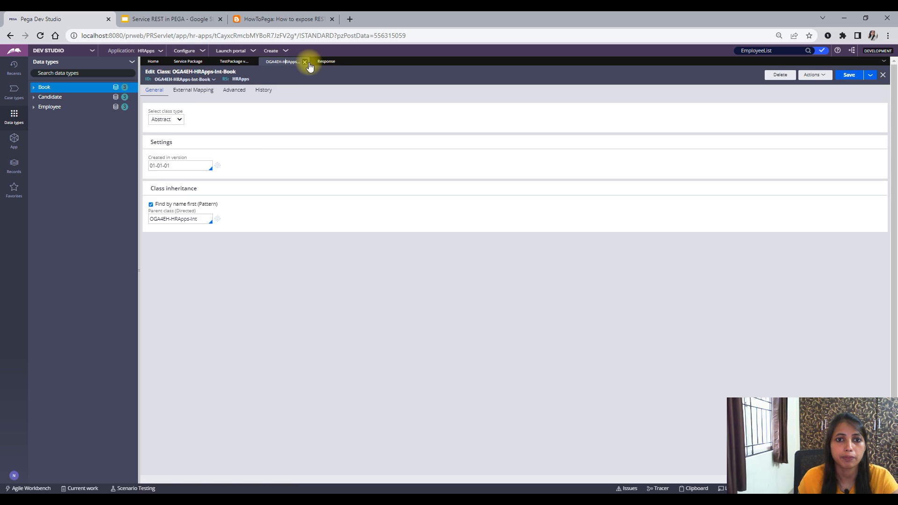
click(305, 63)
click(298, 62)
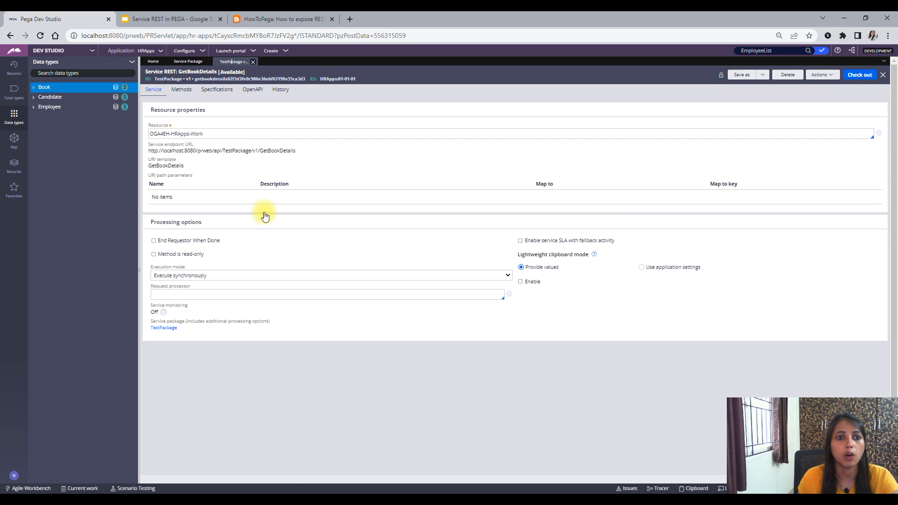
- Set GetBookDetails as the implementation activity of the service's GET method and discard the new activity form opened from it
click(182, 90)
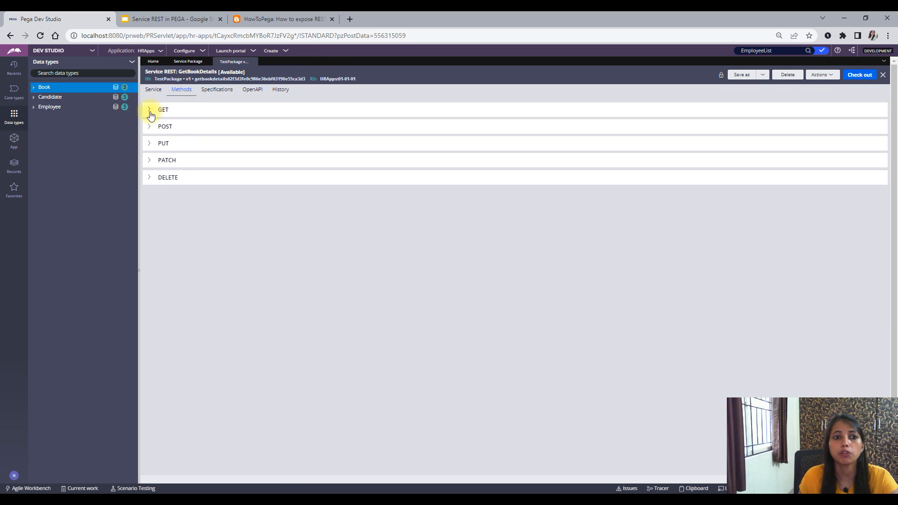
click(154, 111)
click(173, 149)
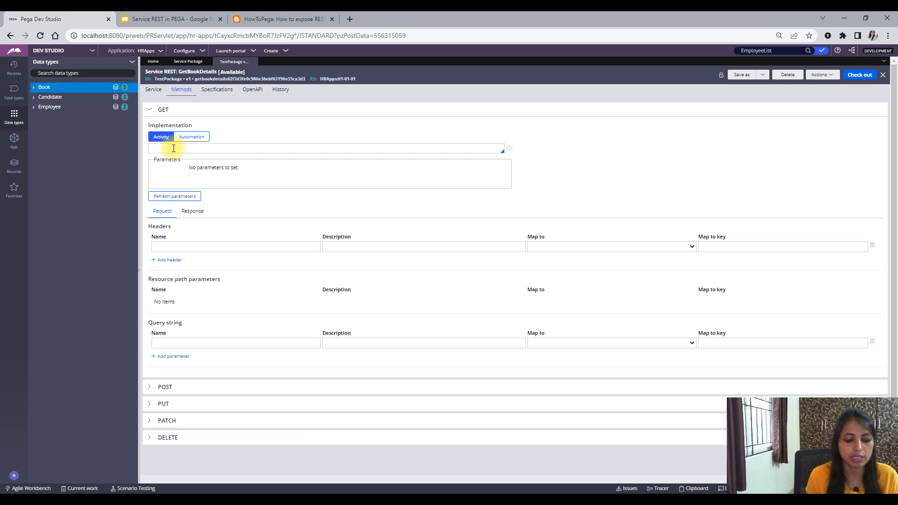
text(GetBookDe)
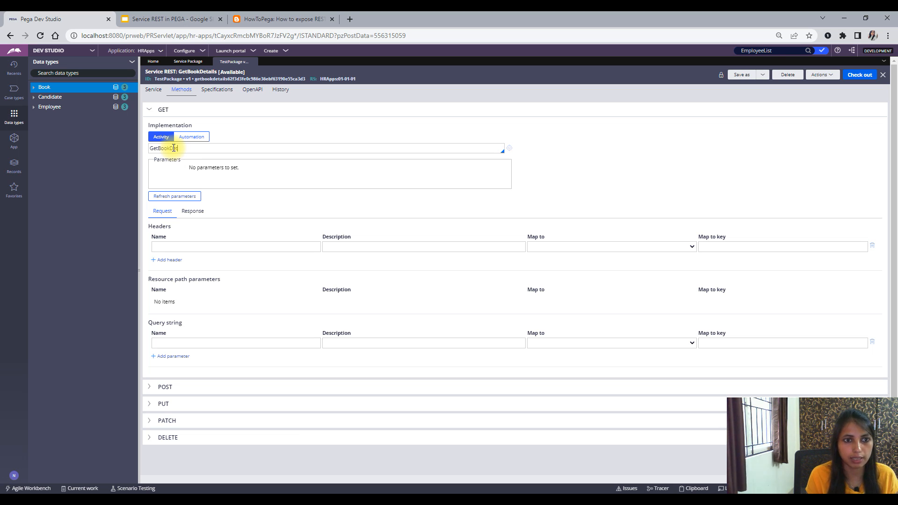
text(s)
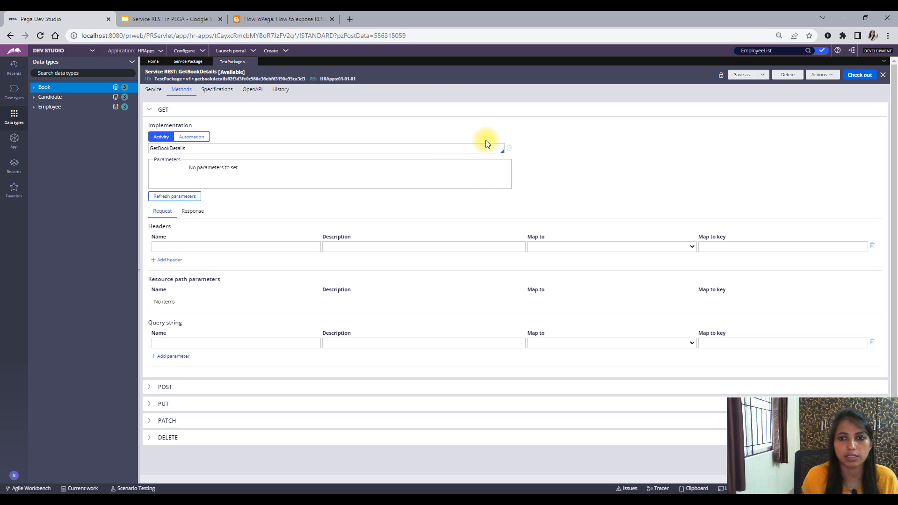
click(510, 150)
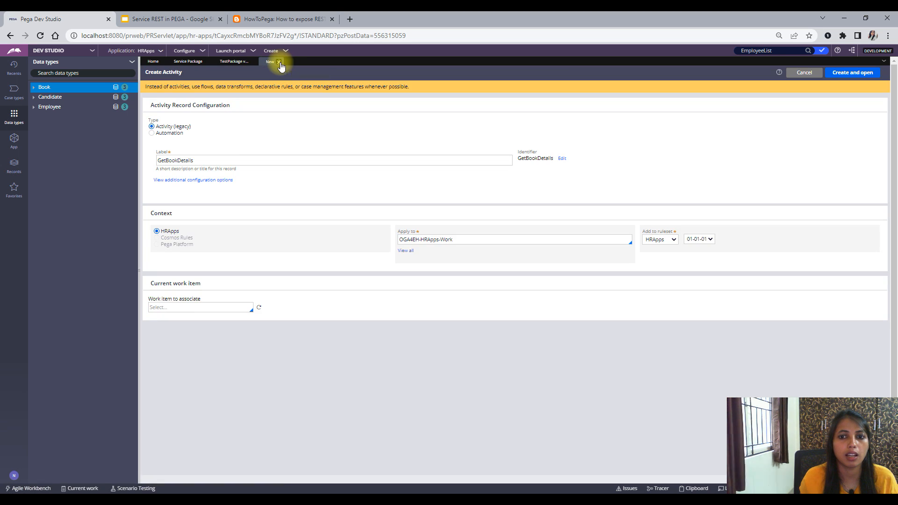
click(279, 62)
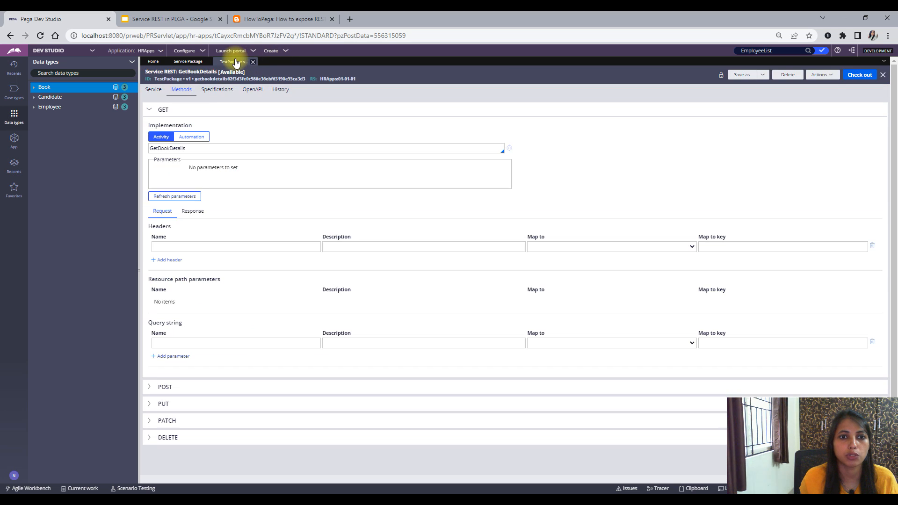
- Change the REST service's resource class to OGA4EH-HRApps-Int-Book and check out the service rule
click(154, 92)
drag(210, 132, 191, 134)
key(BackSpace)
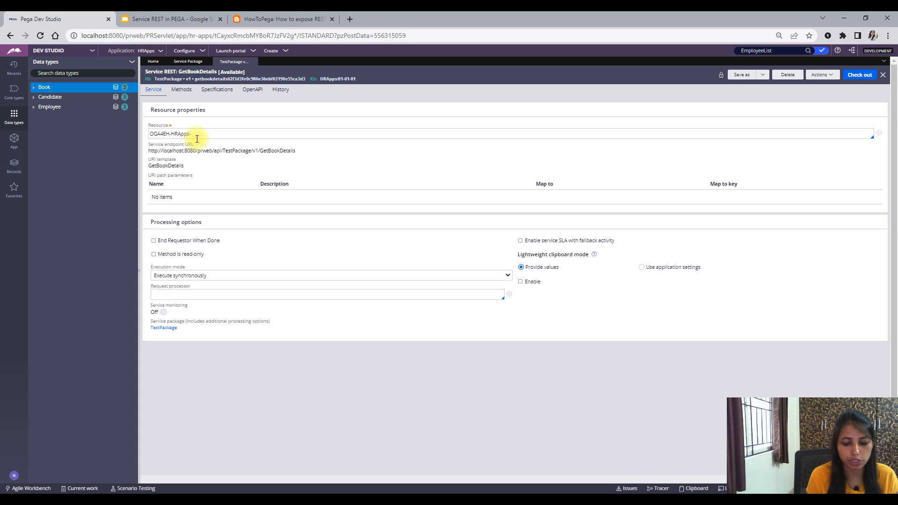
text(Int.Book)
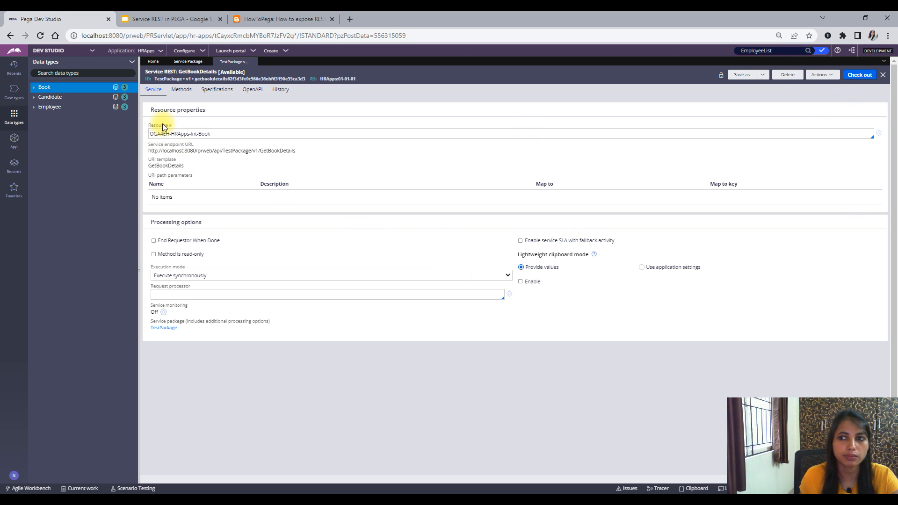
click(184, 92)
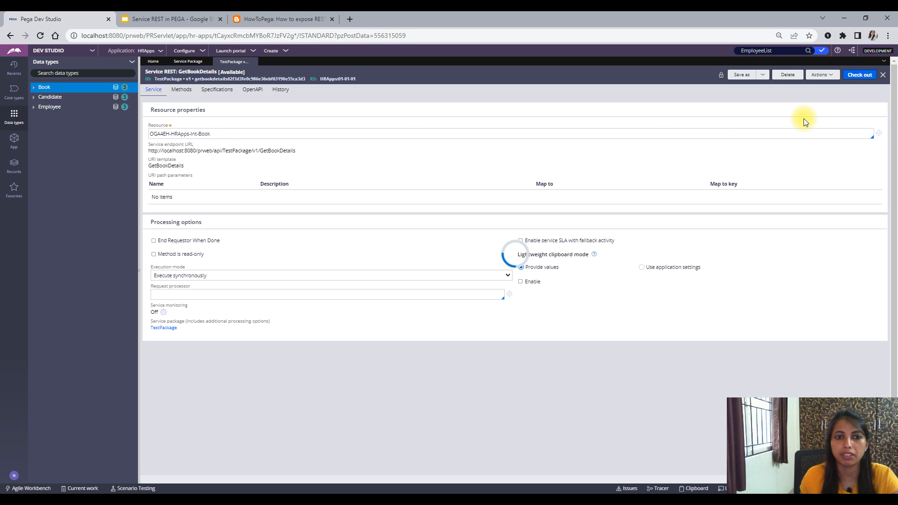
click(850, 74)
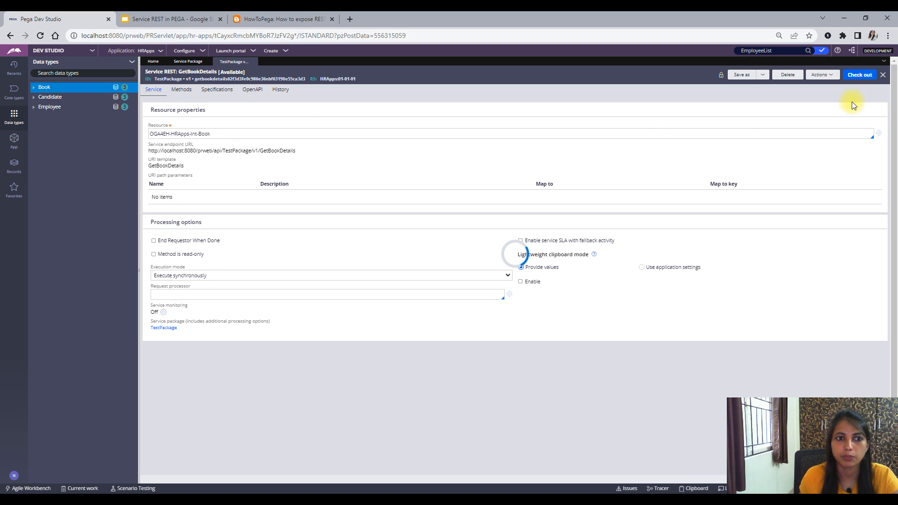
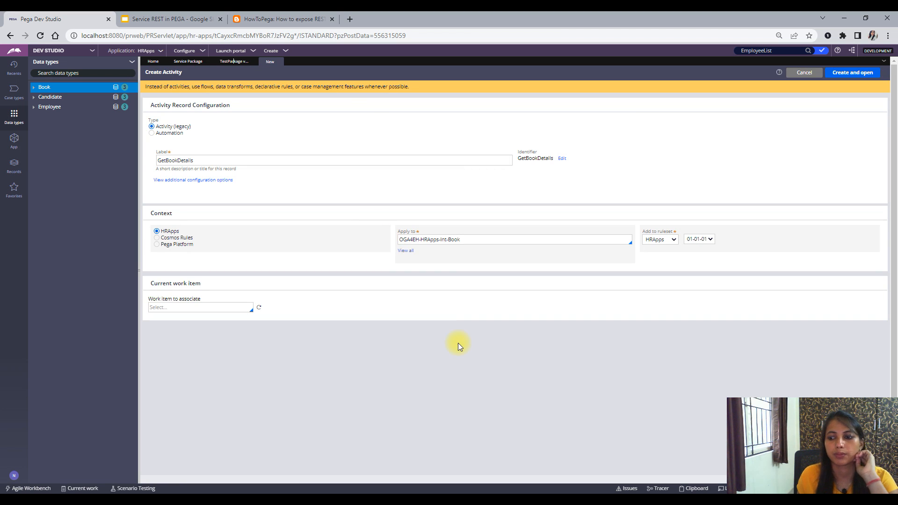
- Create and open the GetBookDetails activity, and make its first step a Page-New with step page BookPage
click(841, 76)
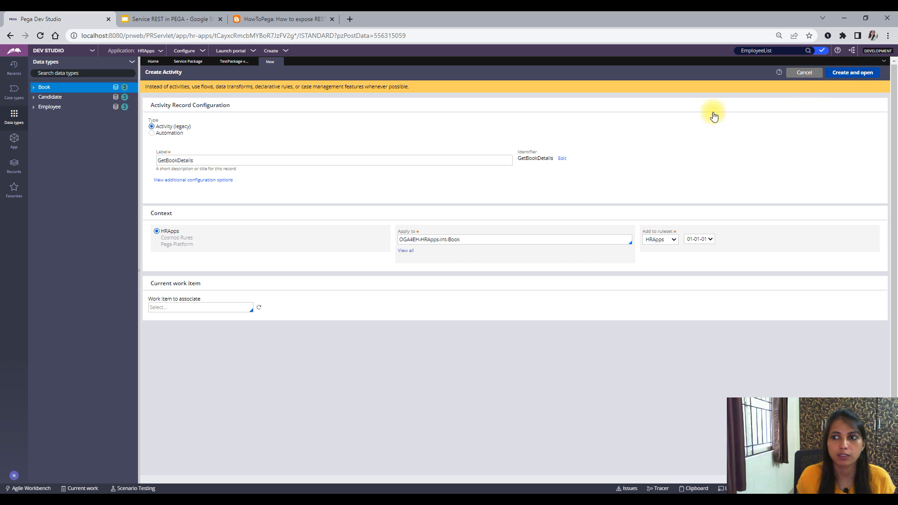
click(852, 73)
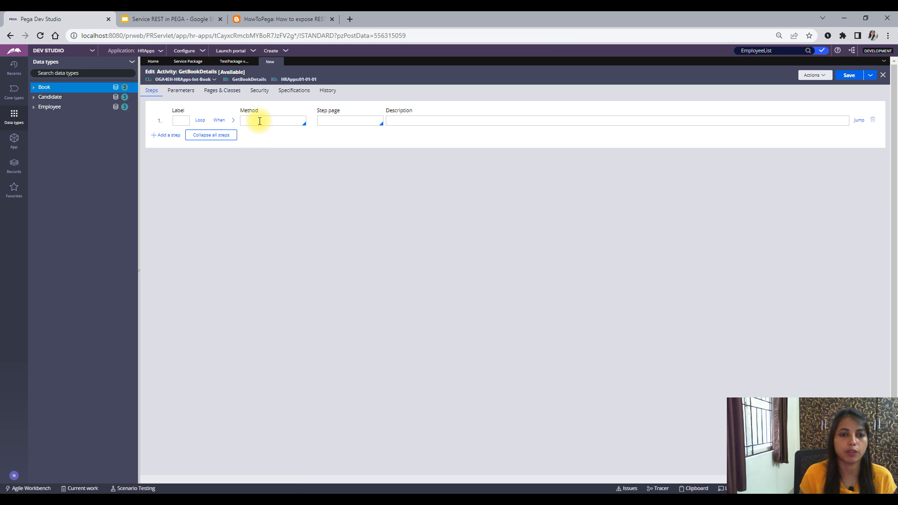
text(Page-New)
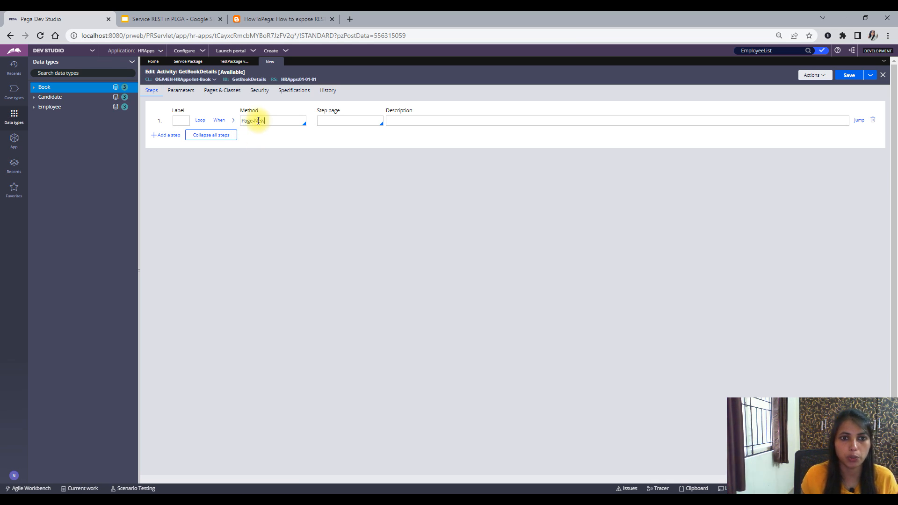
click(234, 152)
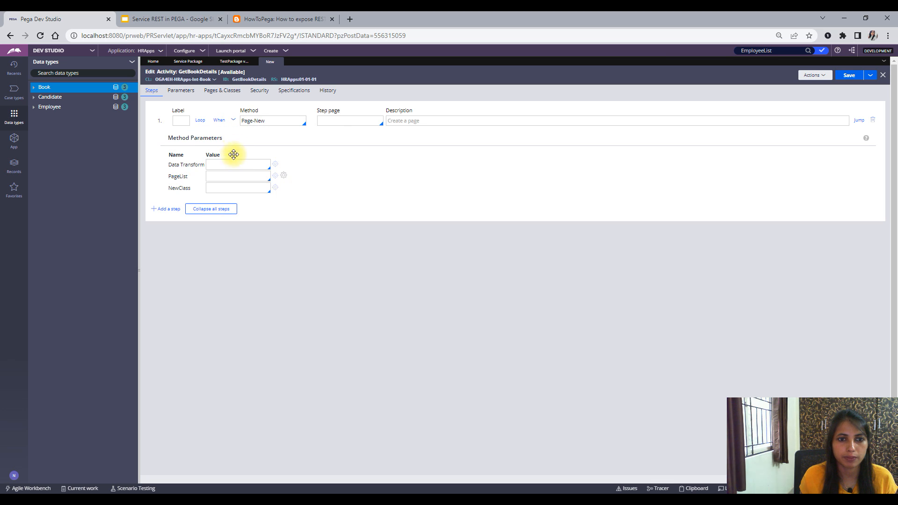
click(335, 122)
text(BookPage)
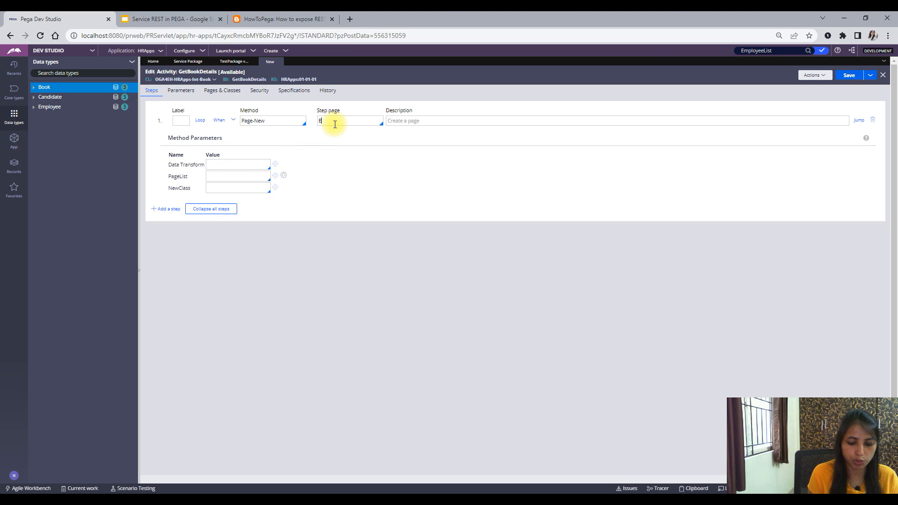
- Declare BookPage in the activity's pages and classes with class OGA4EH-HRApps-Data-Book
double_click(335, 122)
key(ctrl+c)
click(221, 90)
click(184, 123)
key(ctrl+v)
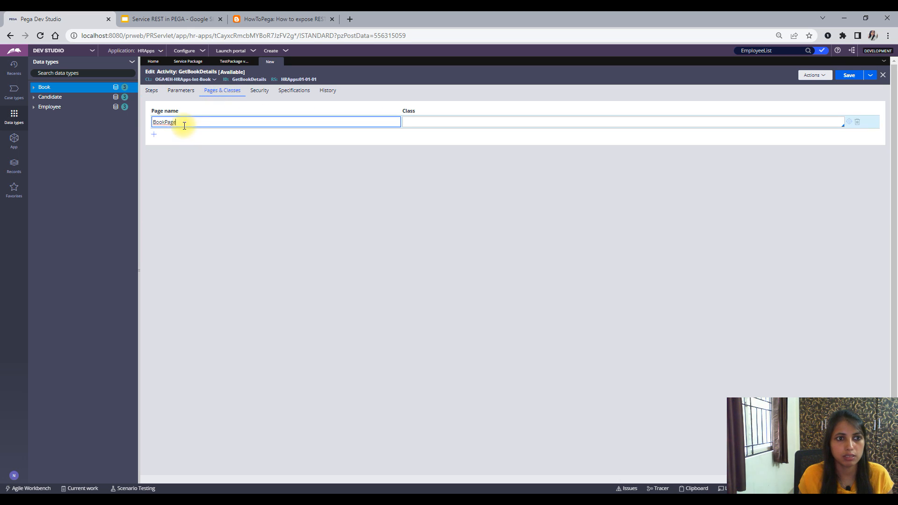
click(14, 141)
drag(101, 90, 82, 89)
text(Data)
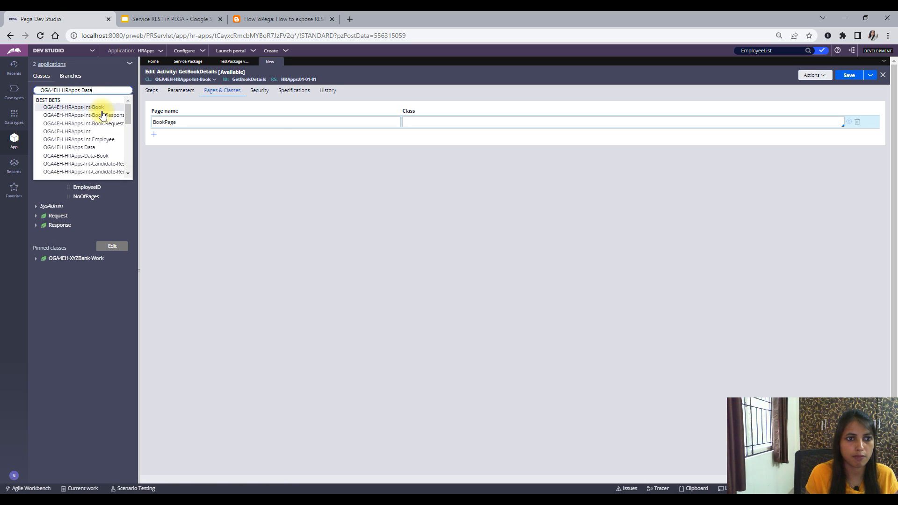
click(89, 146)
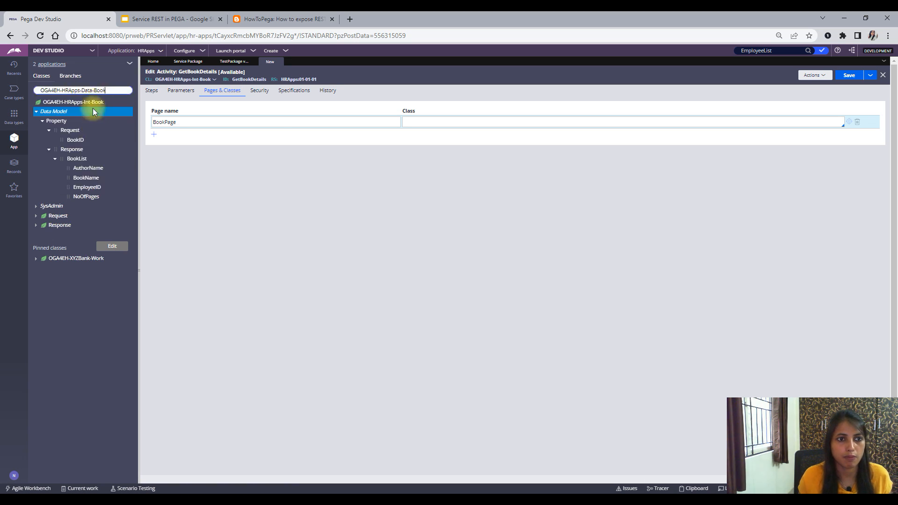
triple_click(106, 91)
key(ctrl+c)
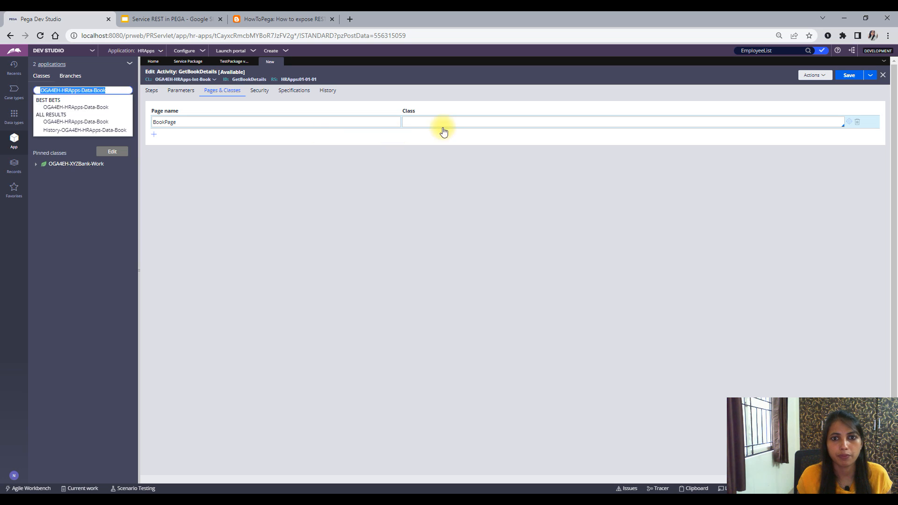
click(440, 123)
key(ctrl+v)
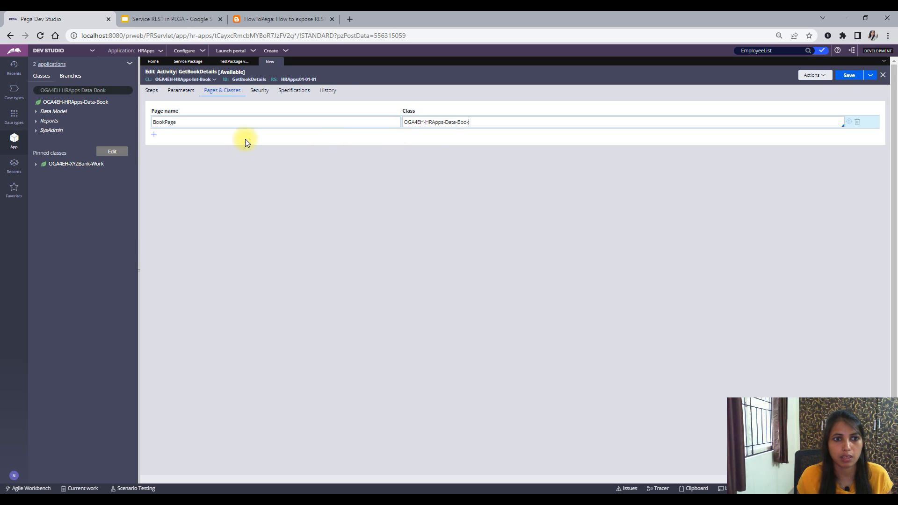
- Add a second activity step with the Property-Set method and expand its method parameters
click(151, 91)
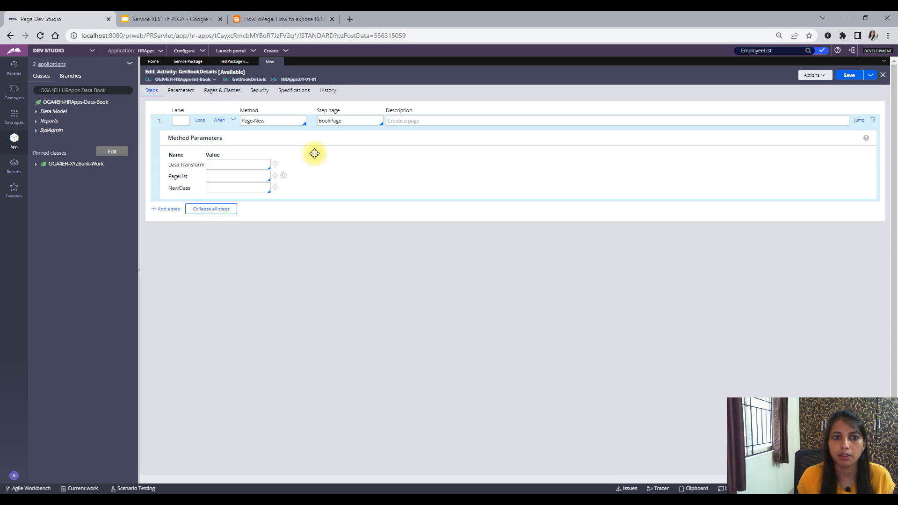
click(174, 209)
click(255, 208)
text(Property-Set)
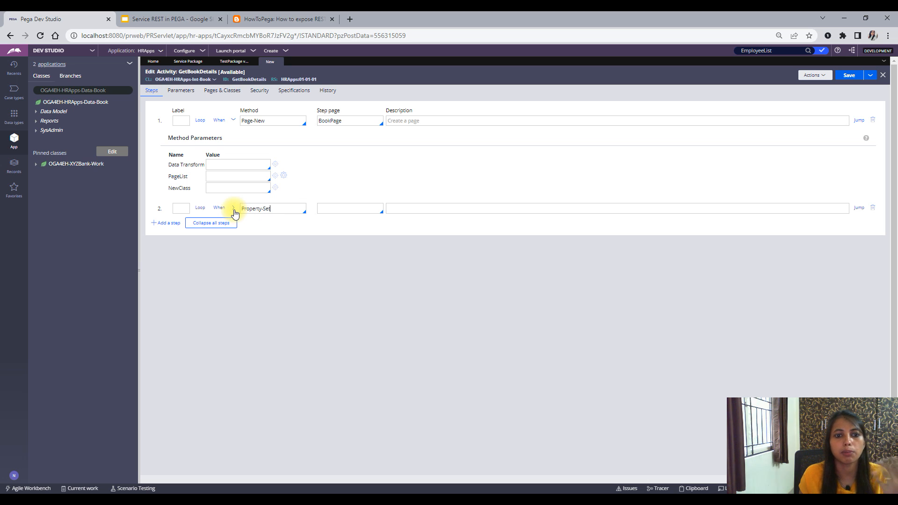
click(234, 209)
- In the Property-Set step, set BookPage.BookID to the value MyServicePage.Request.BookID
click(302, 257)
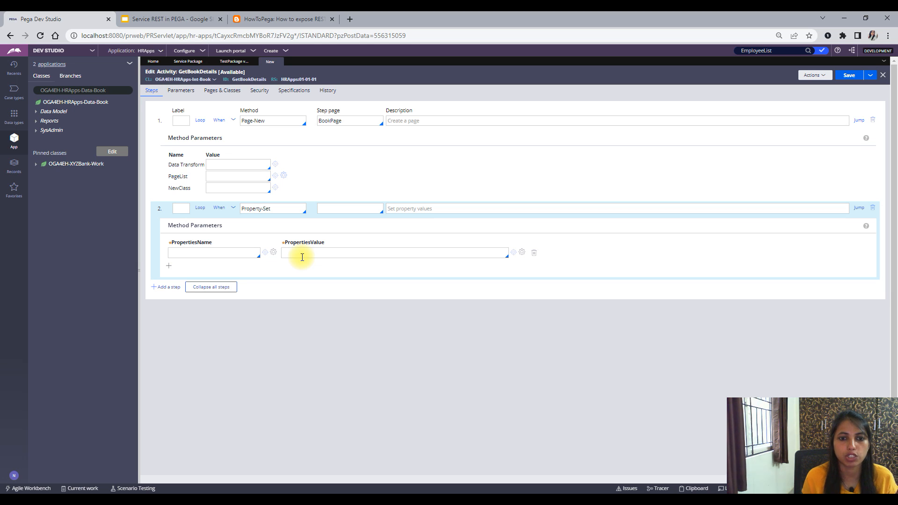
text(MyRE)
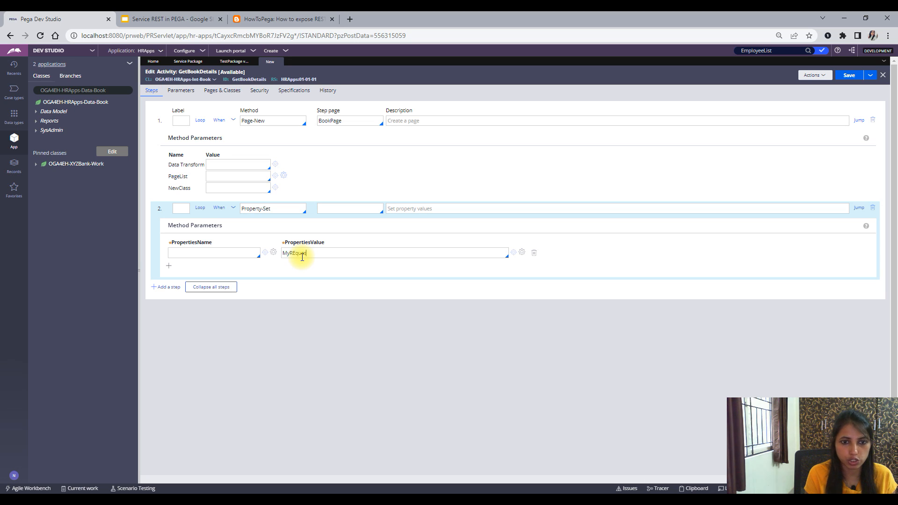
key(BackSpace)
key(BackSpace)
key(BackSpace)
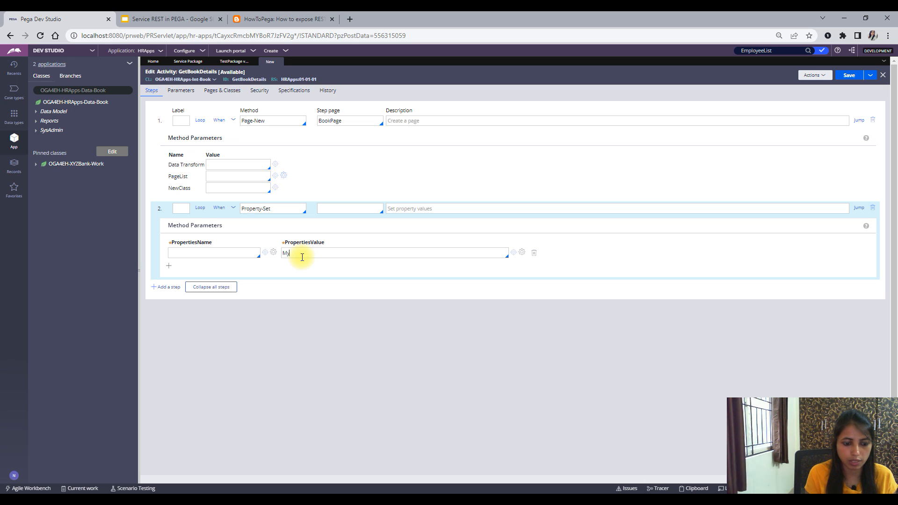
text(rvicePage.)
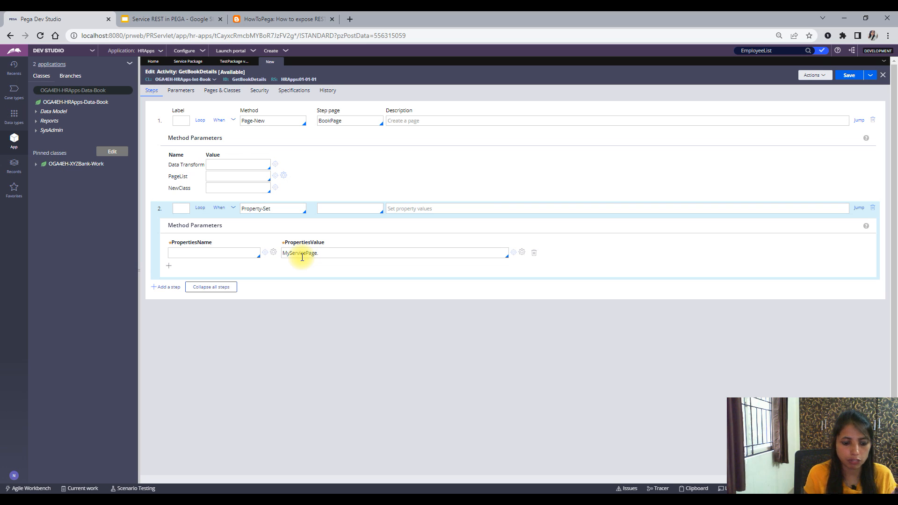
text(Request)
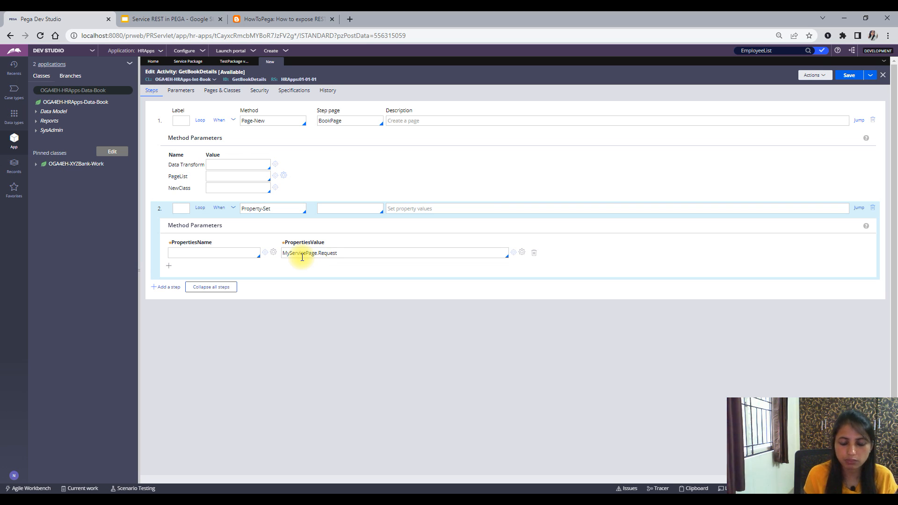
text( Book)
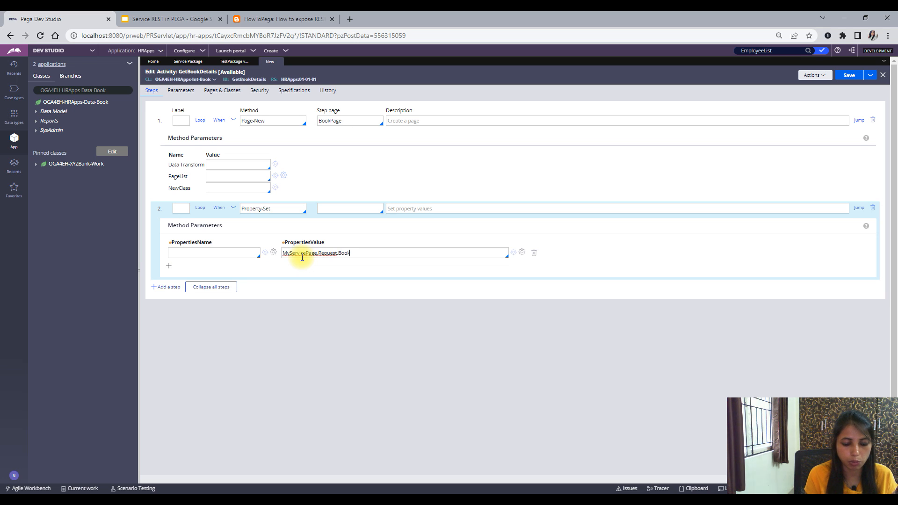
click(239, 256)
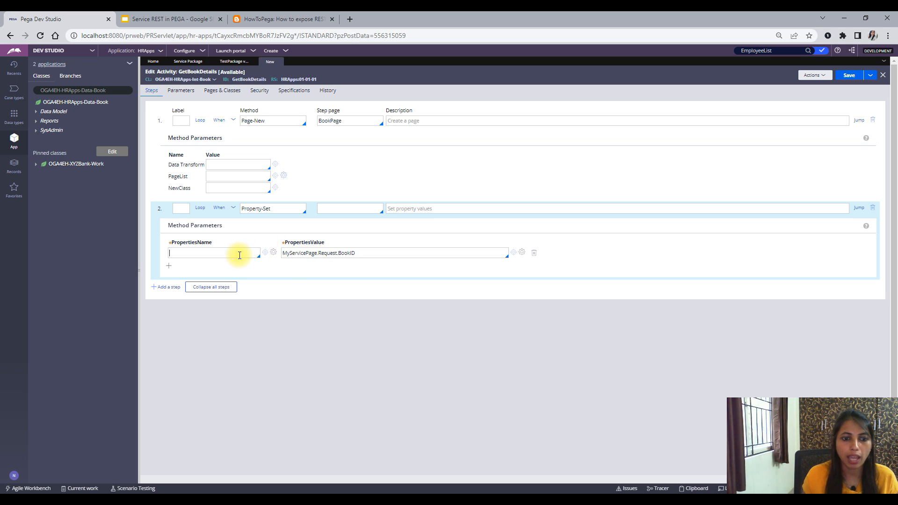
text(BookPage)
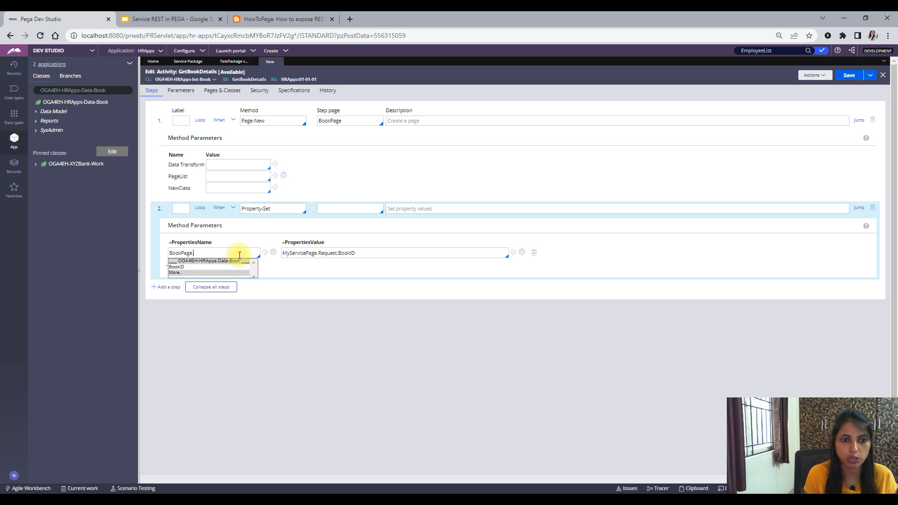
key(Down)
key(Return)
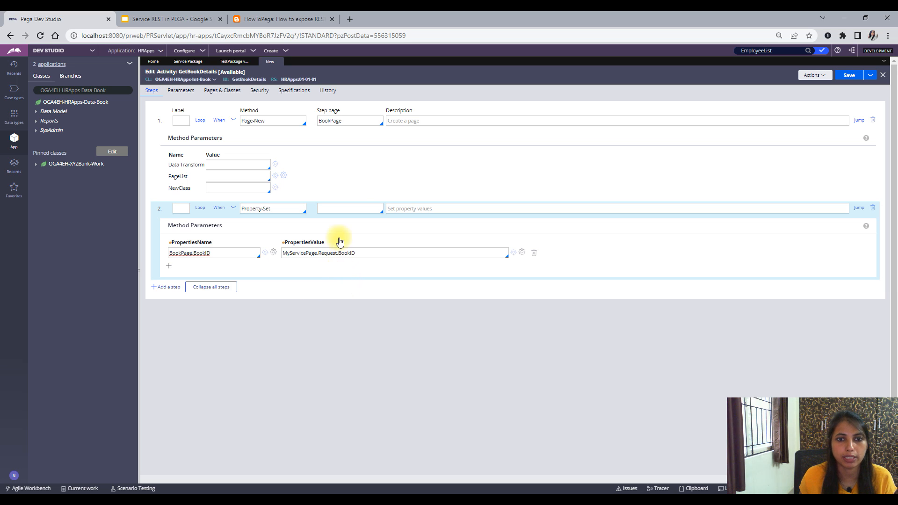
- Add a third activity step with the Obj-Browse method and set its PageName to BookList
click(173, 286)
click(280, 287)
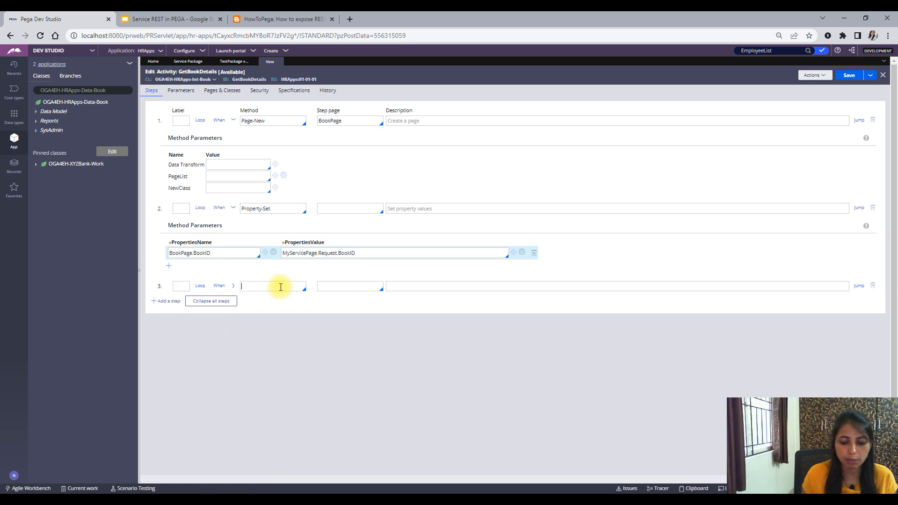
text(Obj-Browse)
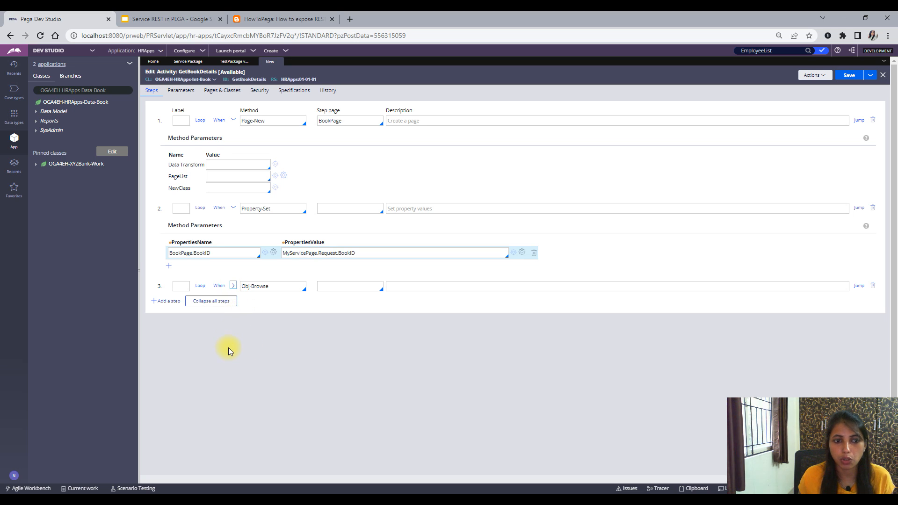
click(227, 323)
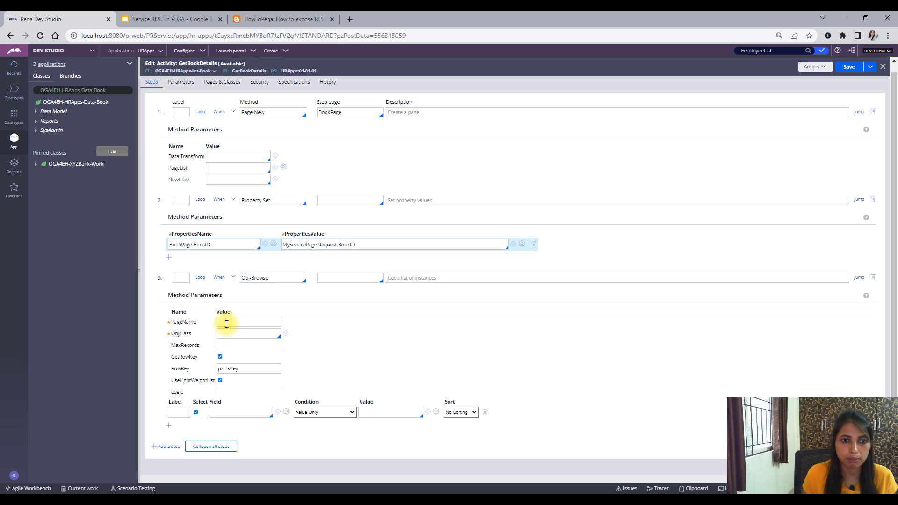
text(Bo)
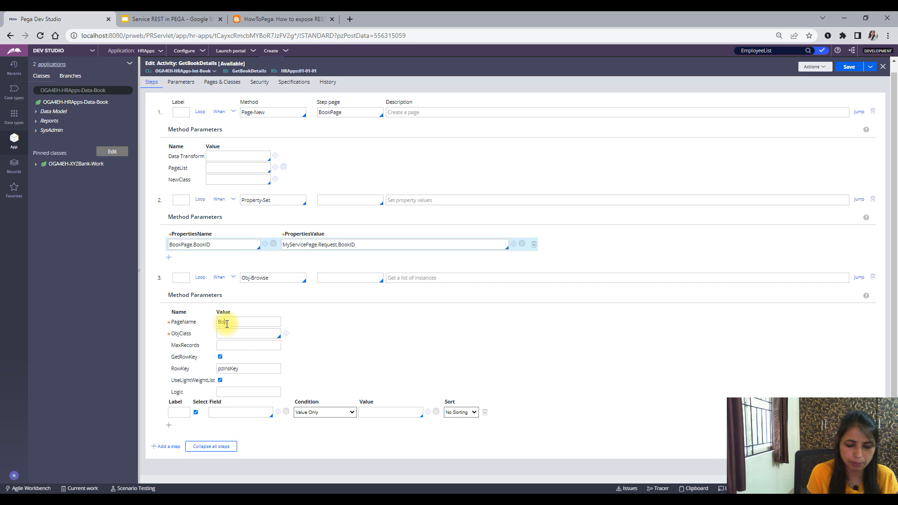
text(okList)
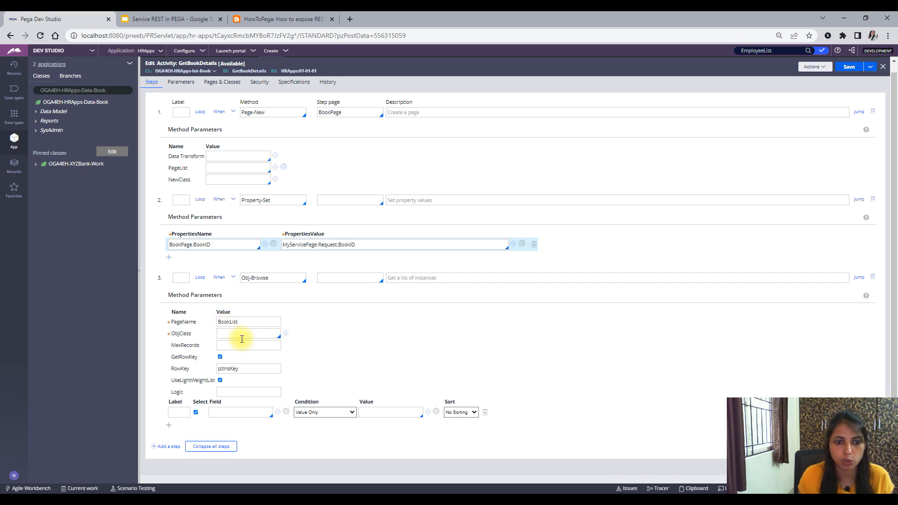
- Declare BookList in the activity's pages and classes with class Code-Page-List
double_click(235, 323)
key(ctrl+c)
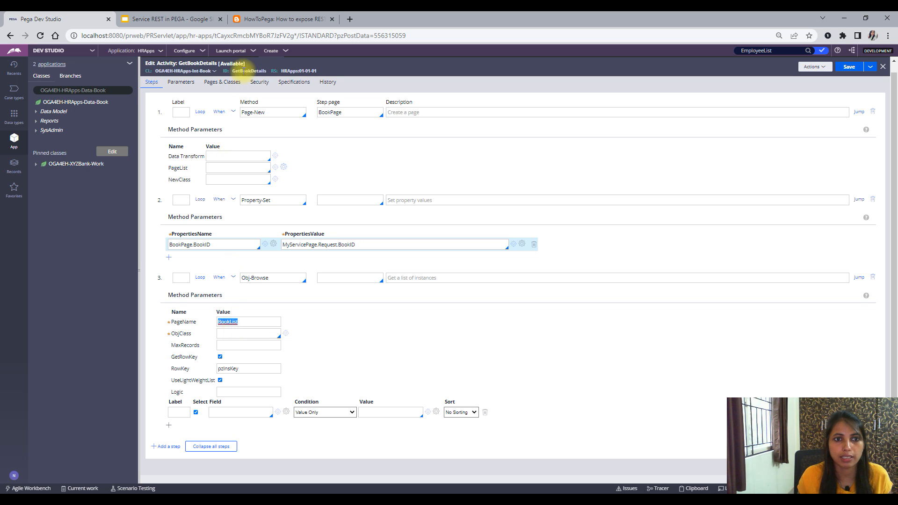
click(223, 82)
click(154, 131)
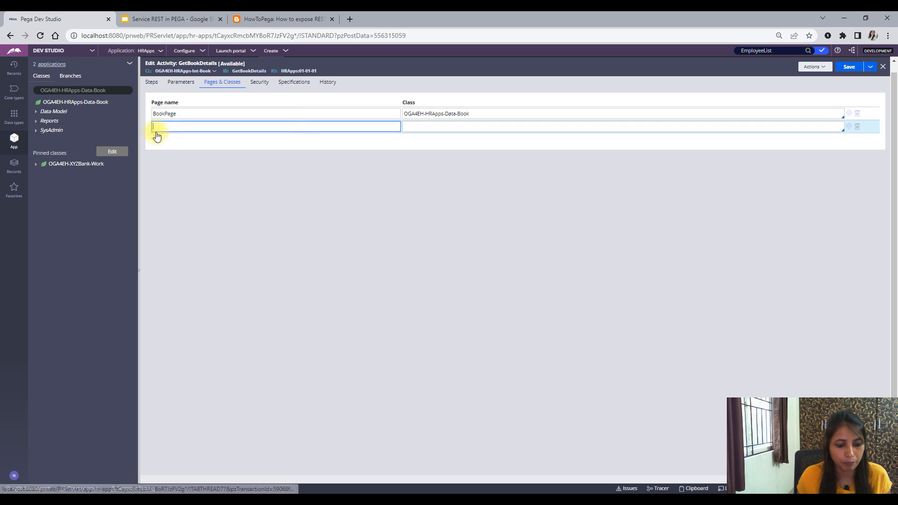
key(ctrl+v)
click(519, 127)
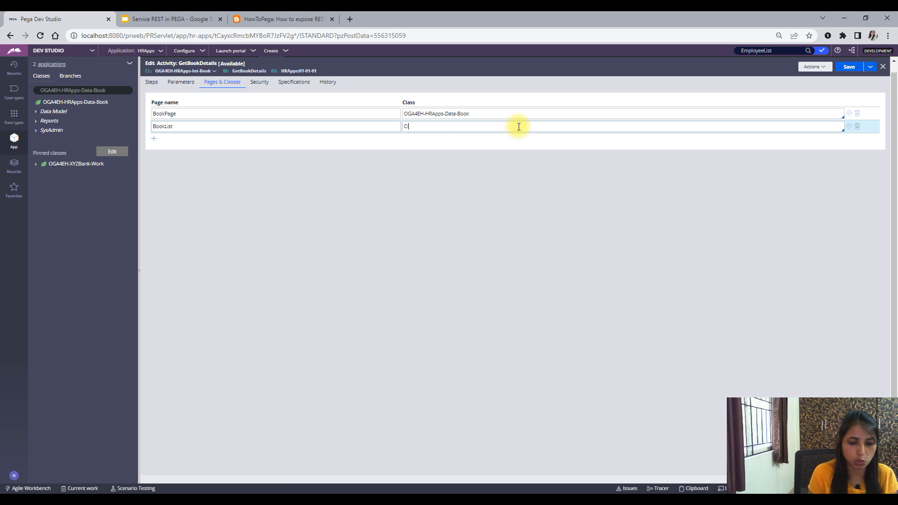
text(Code-Page-List)
- Add the page BookList.pxResults to the activity's pages and classes, and select BookPage's class name for reuse
click(154, 139)
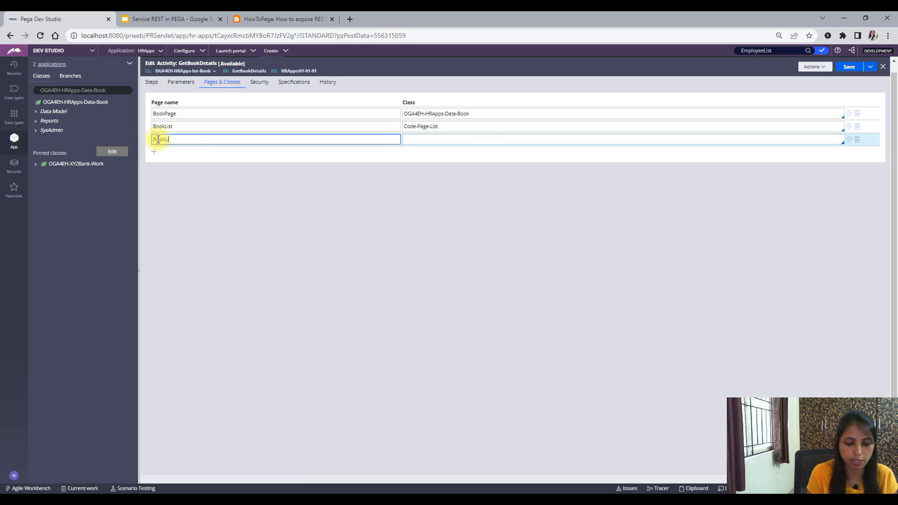
text(BookList.pxResult)
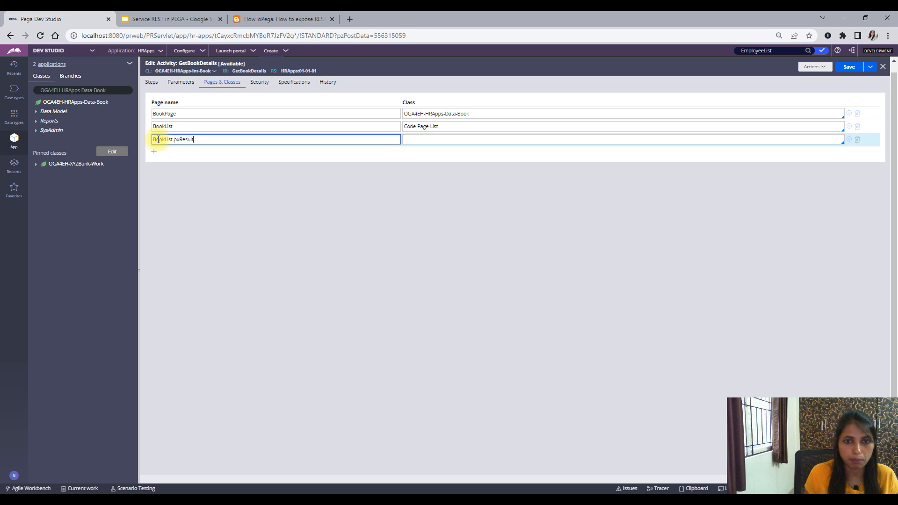
text(s)
triple_click(426, 114)
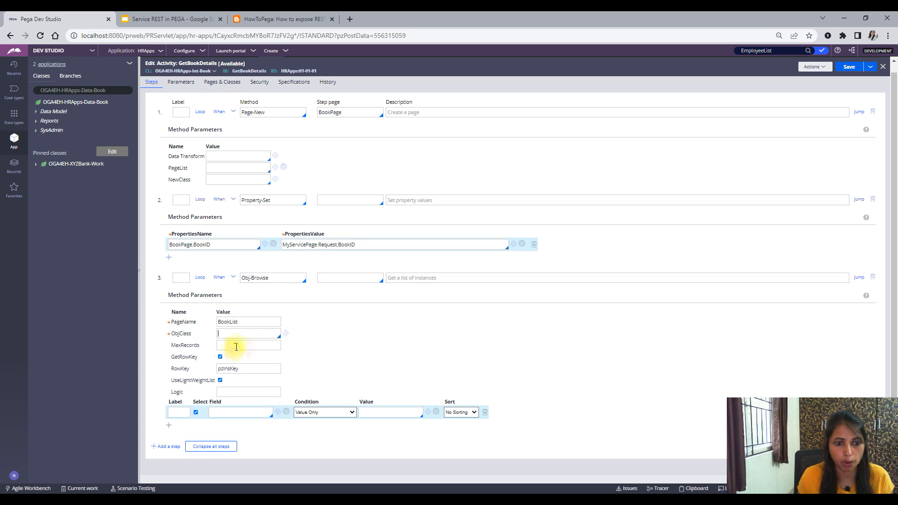
- Set Obj-Browse's ObjClass to OGA4EH-HRApps-Data-Book and MaxRecords to 1, clear the RowKey and turn off GetRowKey
text(OGA4EH-HRApps-Data-Book)
click(230, 347)
text(1)
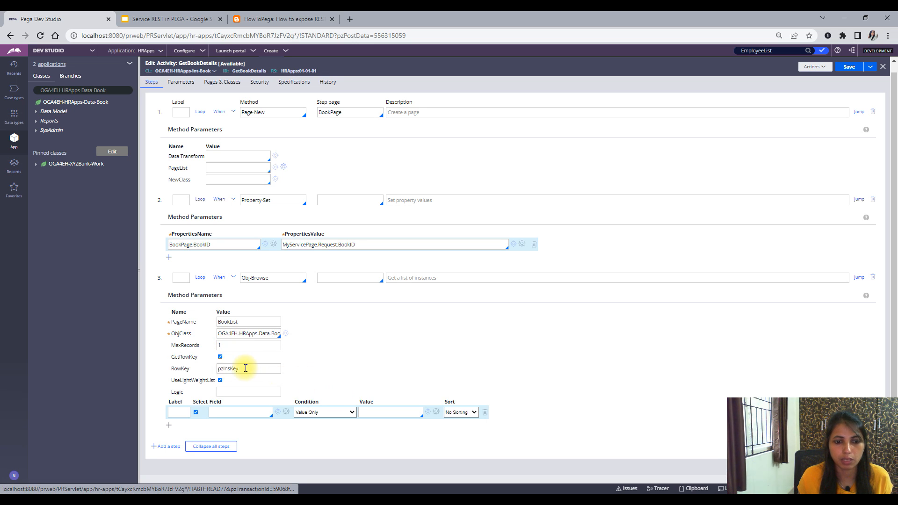
double_click(232, 368)
key(BackSpace)
click(220, 357)
click(228, 392)
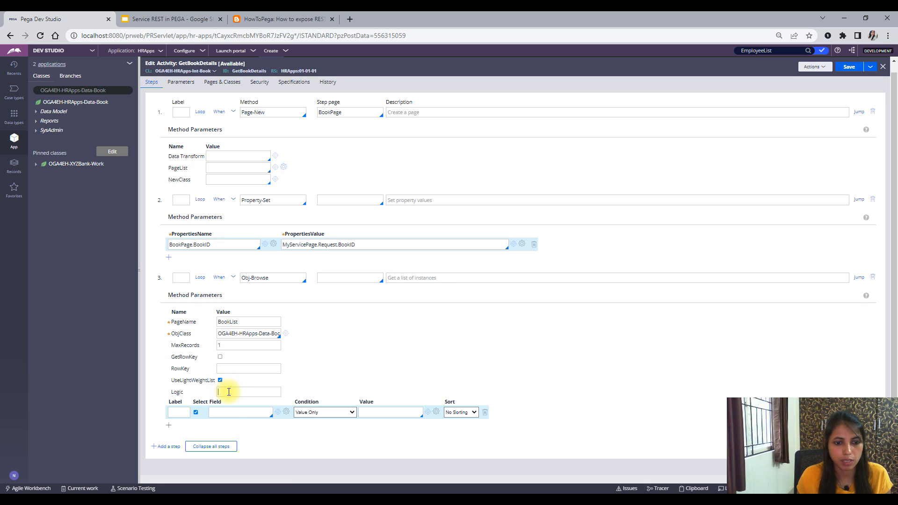
- Add an Obj-Browse condition that field .BookID Is Equal to the value BookPage.BookID
click(232, 412)
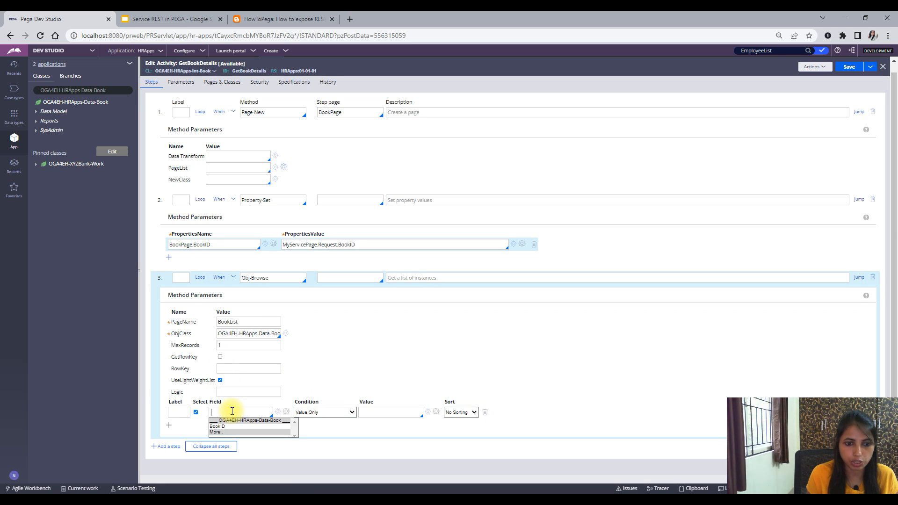
text(.)
click(221, 426)
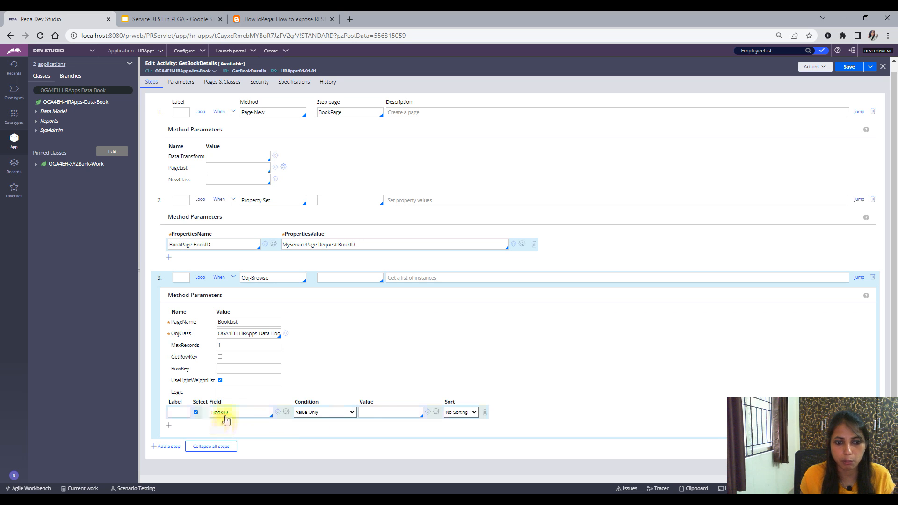
click(327, 412)
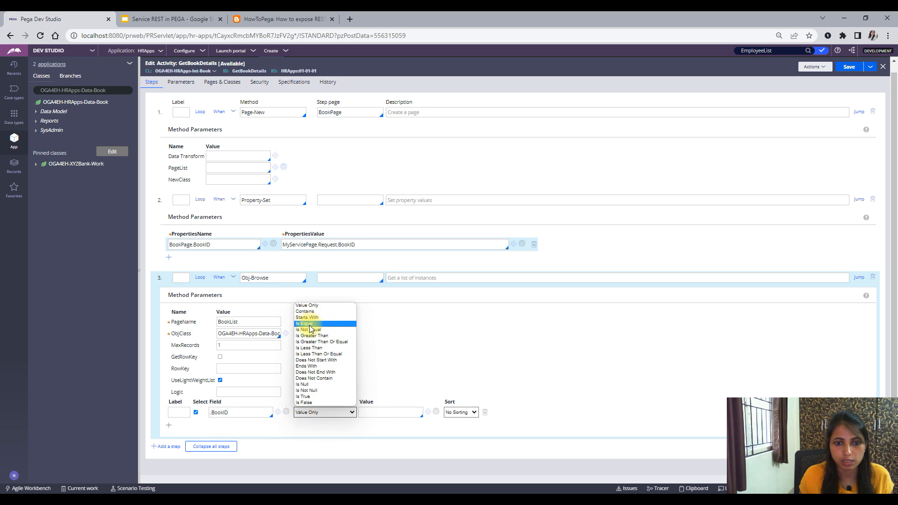
click(310, 321)
triple_click(231, 244)
key(ctrl+c)
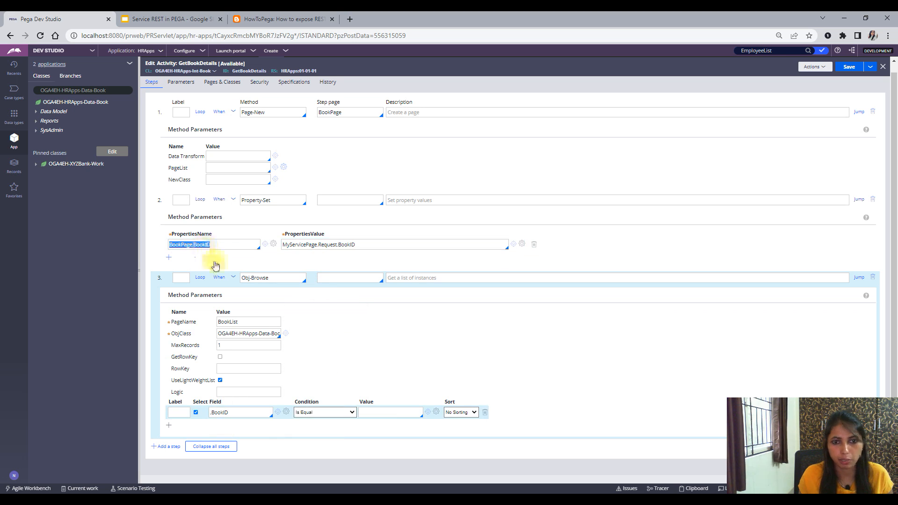
click(390, 413)
key(ctrl+v)
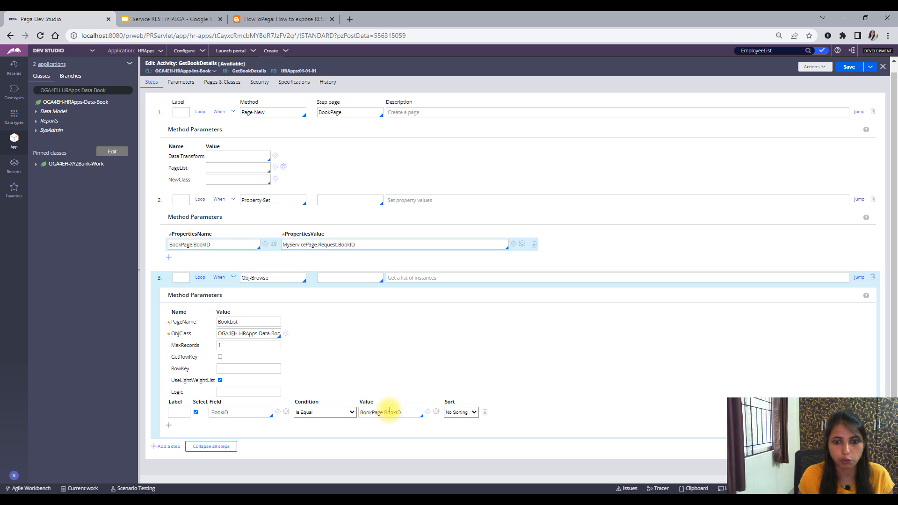
- Add another Obj-Browse field row, label the .BookID row A and set the Logic to A
click(173, 424)
click(173, 413)
text(A)
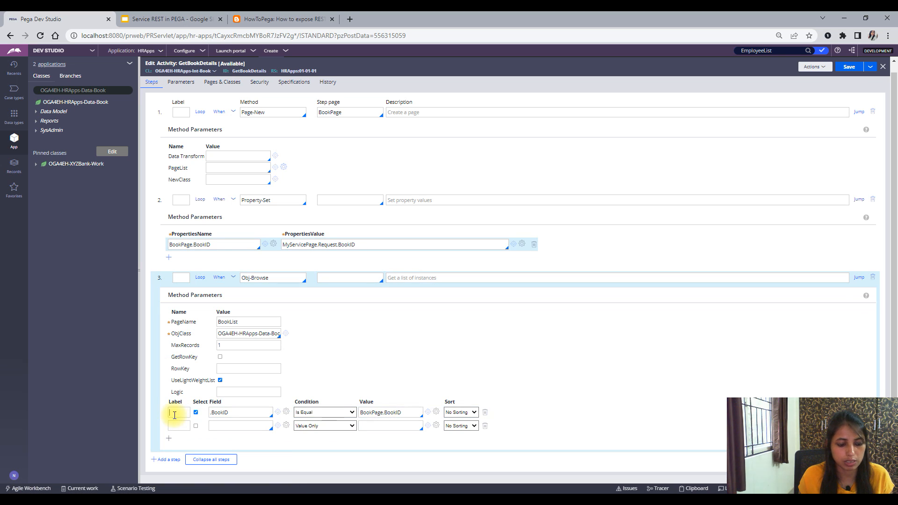
click(231, 392)
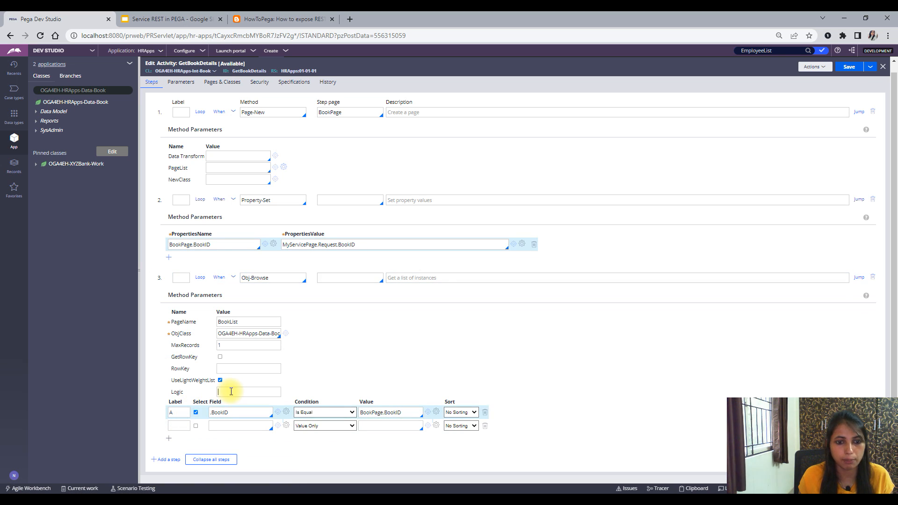
- Mark the second Obj-Browse row as selected and set its field to .BookName
click(215, 426)
click(196, 427)
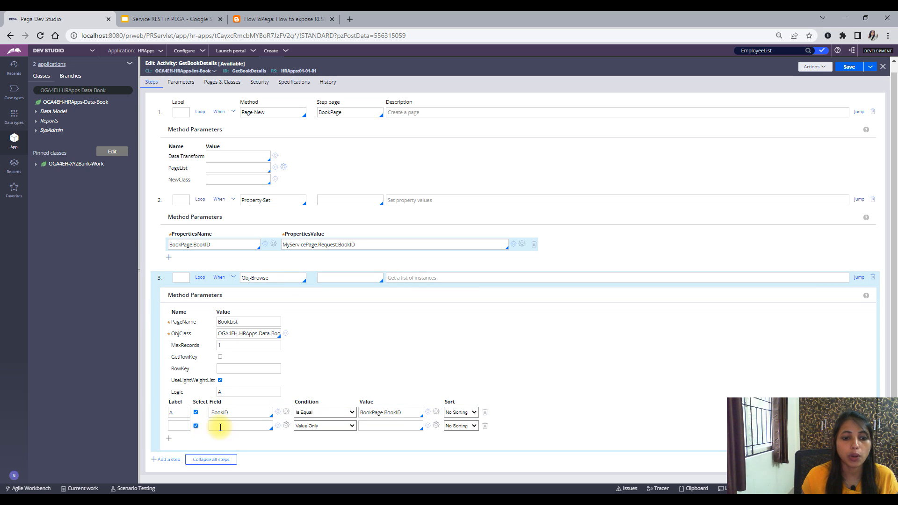
click(220, 427)
text(.Boo)
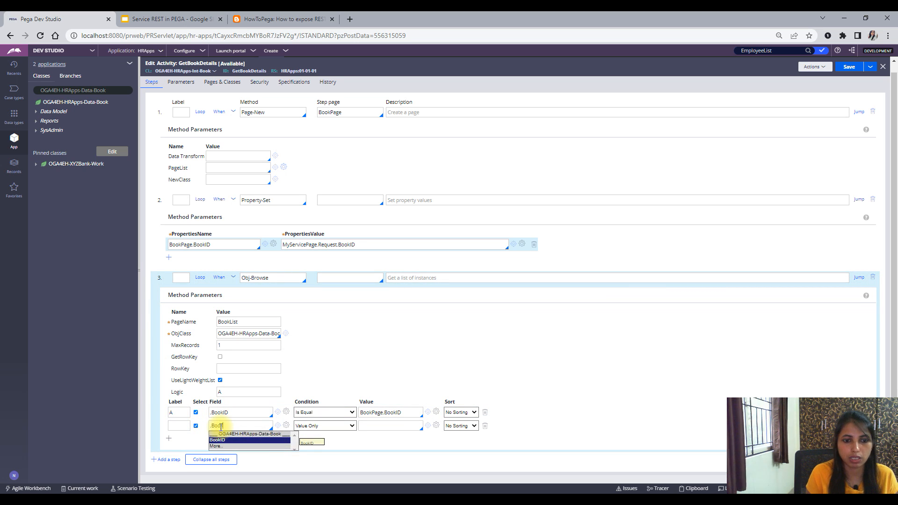
text(k)
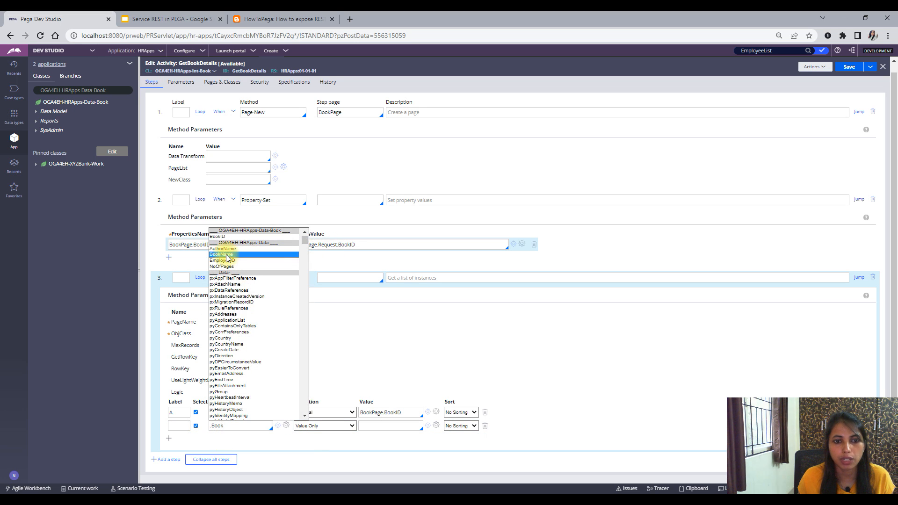
click(227, 255)
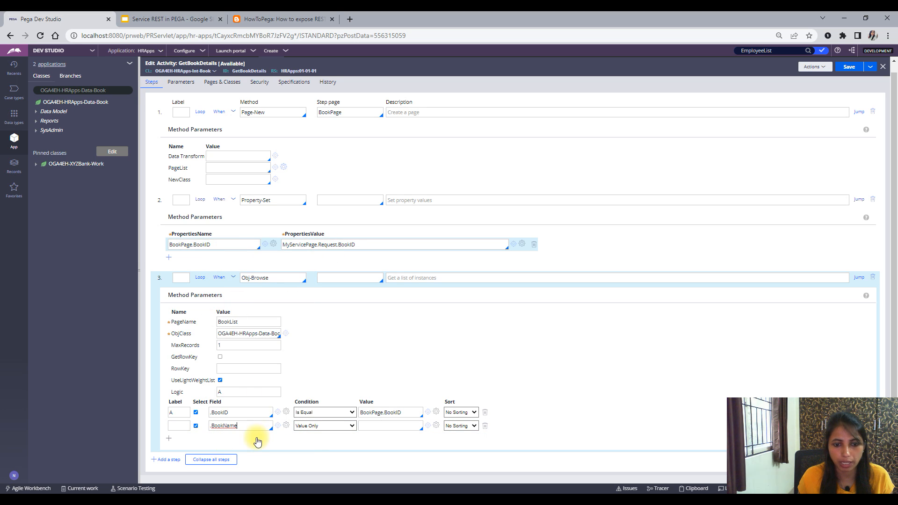
- Add two more selected Obj-Browse rows for the fields .AuthorName and .NoOfPages
click(169, 438)
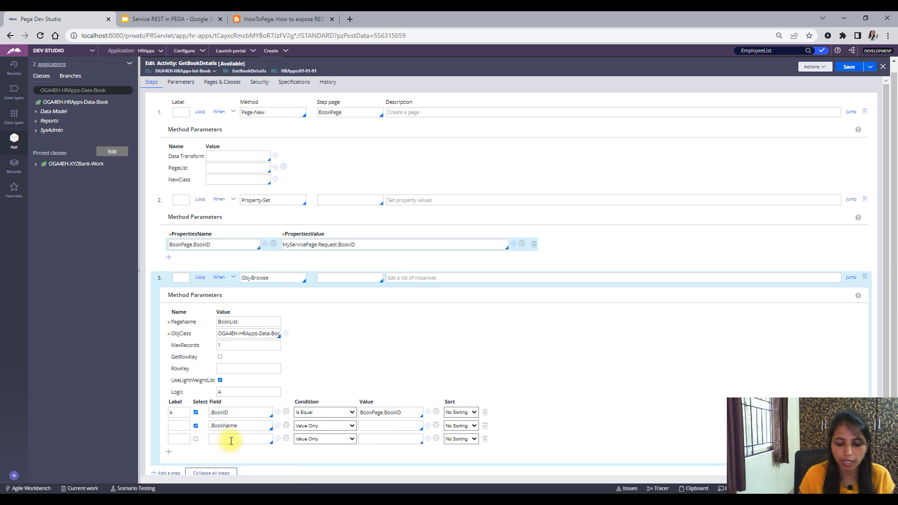
click(231, 440)
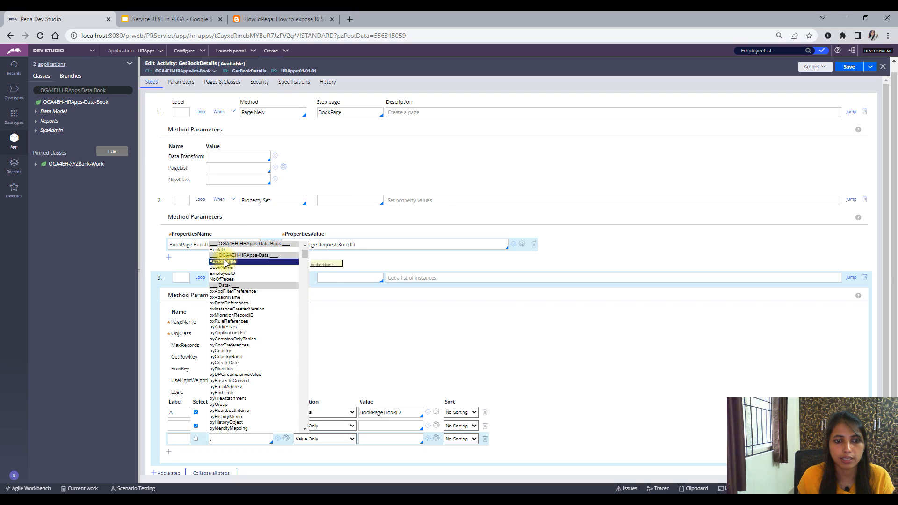
click(225, 262)
click(195, 439)
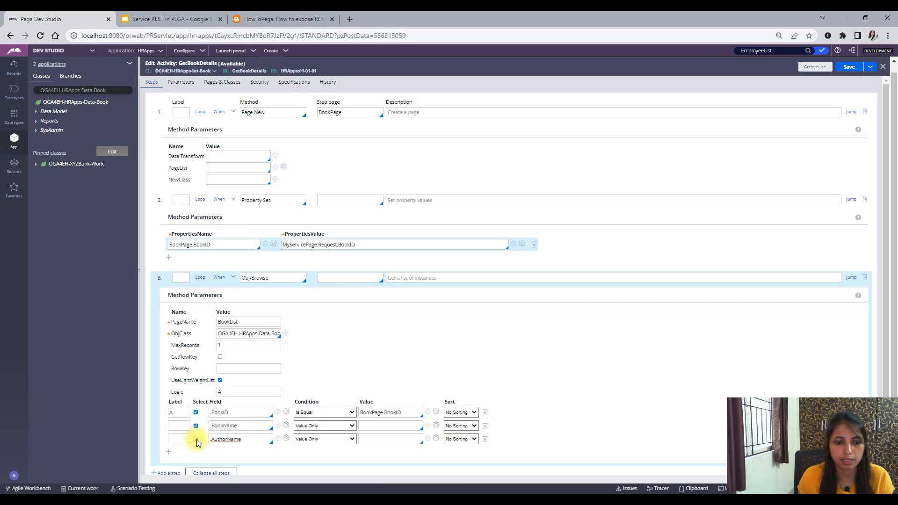
click(168, 454)
click(221, 450)
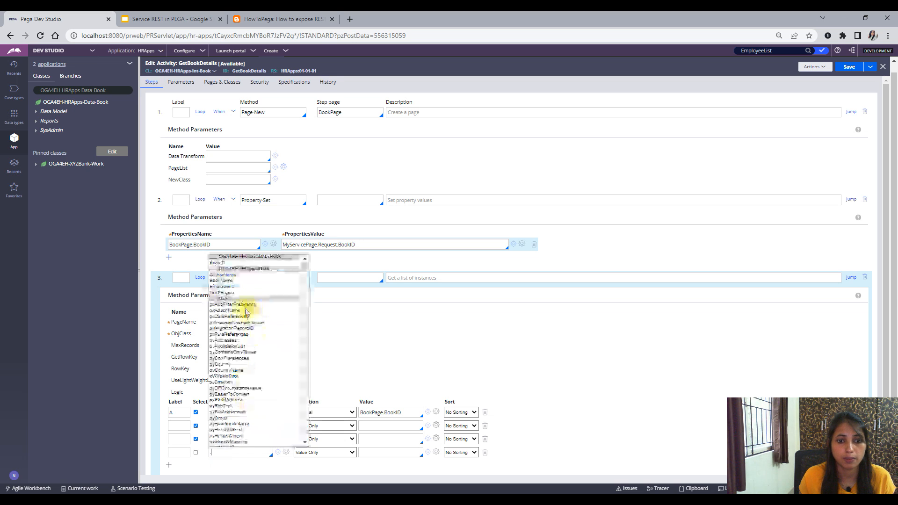
click(234, 405)
click(196, 453)
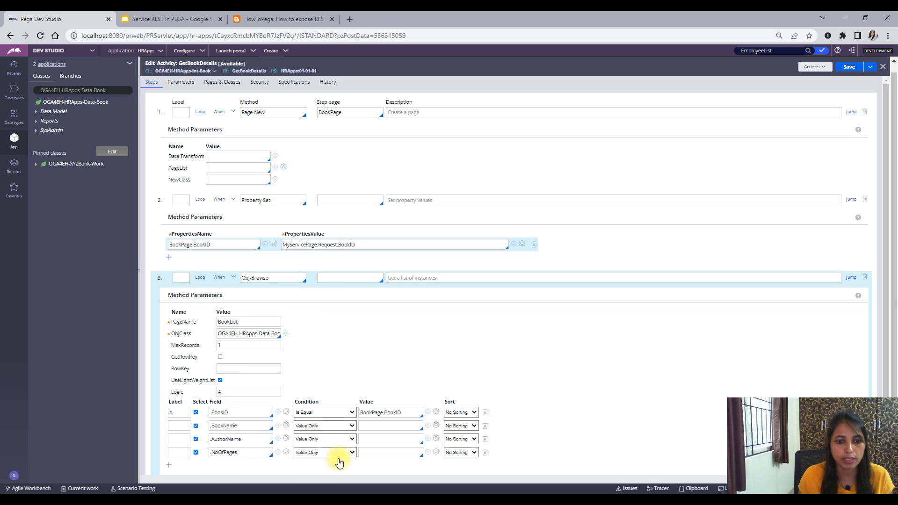
- Add a fourth activity step with the Property-Set method and set its PropertiesValue to BookList.pxResults
scroll(315, 418, down, 1)
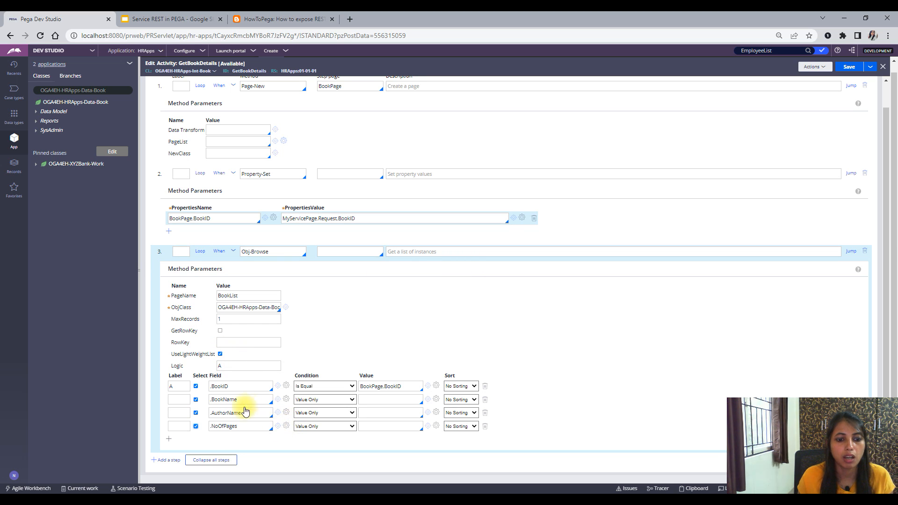
click(162, 460)
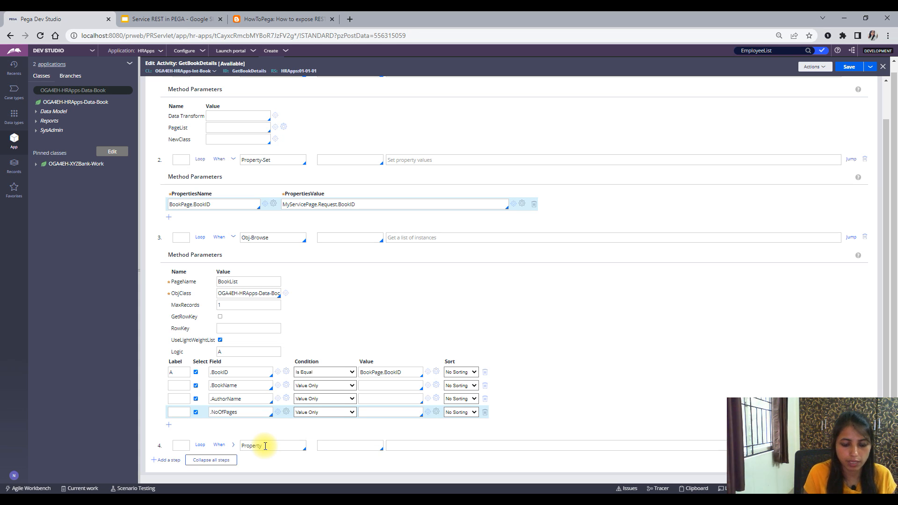
click(233, 445)
scroll(295, 382, down, 1)
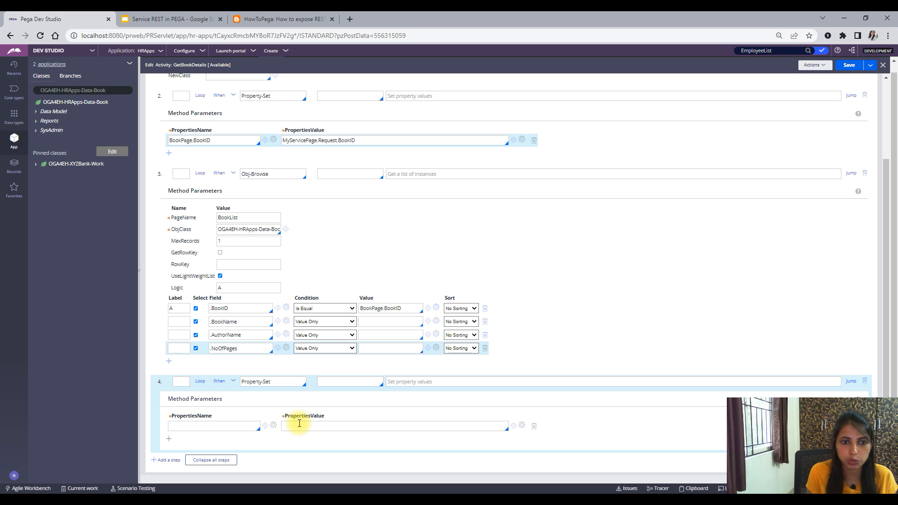
text(Book)
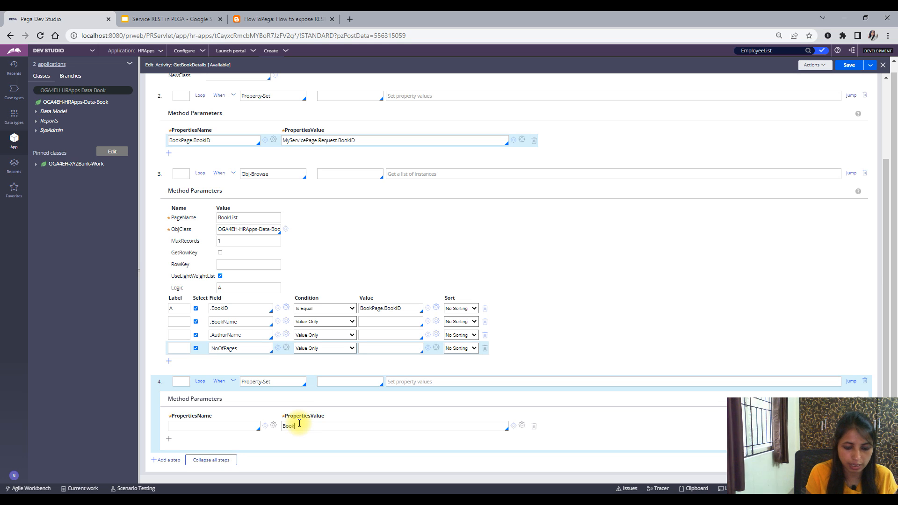
text(List.pxResults)
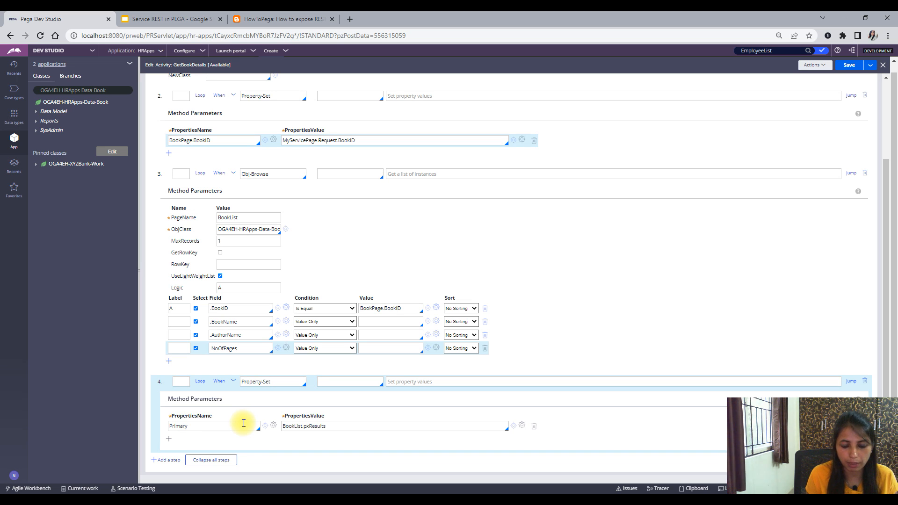
- Set the fourth step's PropertiesName to Primary.Response.BookList
text(.)
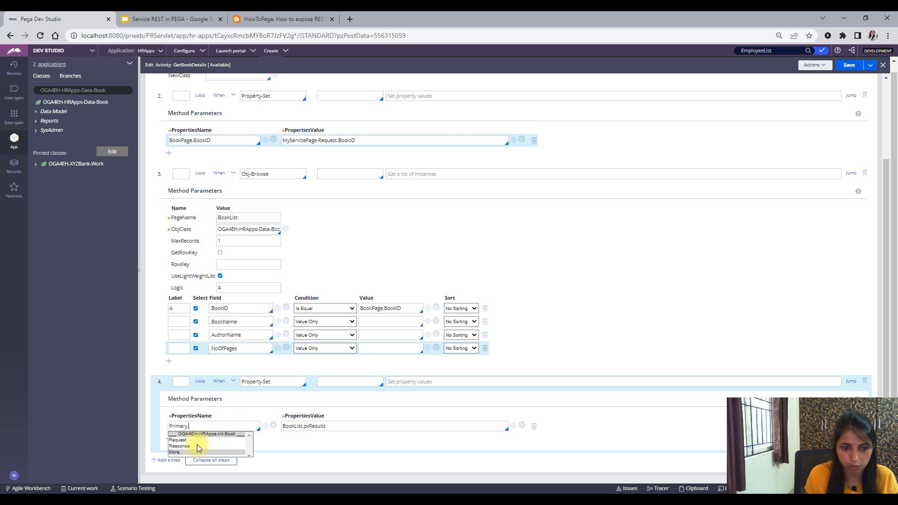
click(197, 446)
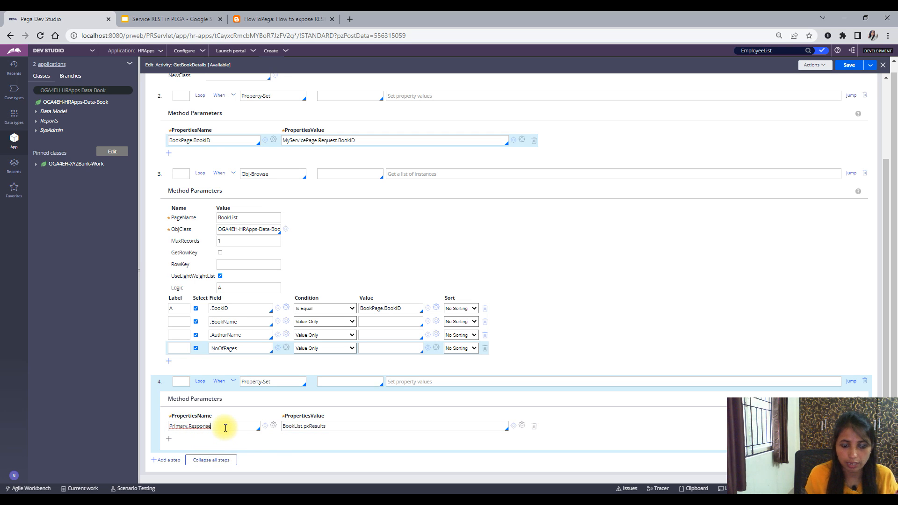
text(.)
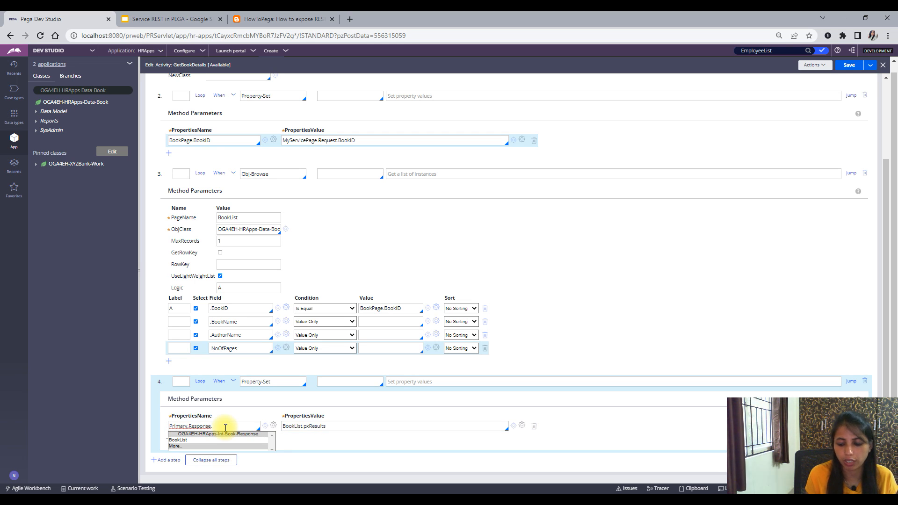
key(Down)
key(Return)
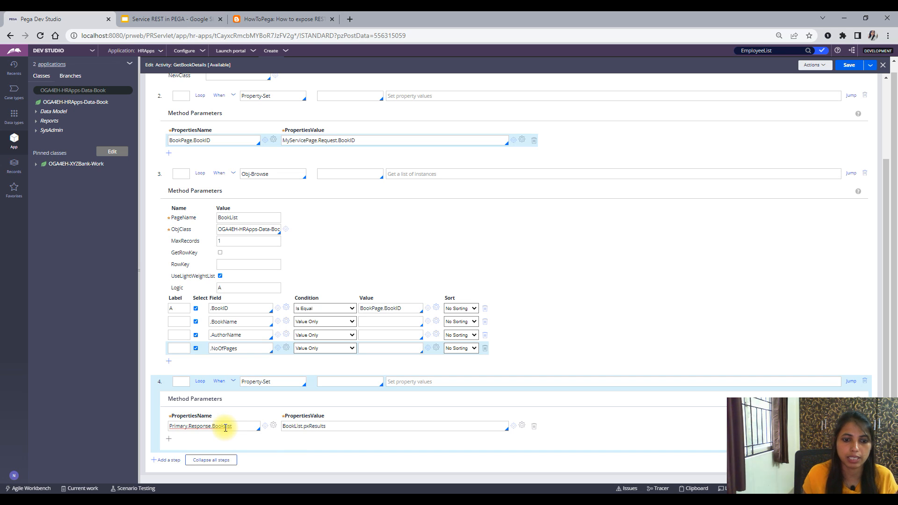
- Add a fifth activity step with the Page-Remove method and enter BookPage as the page to remove
click(168, 460)
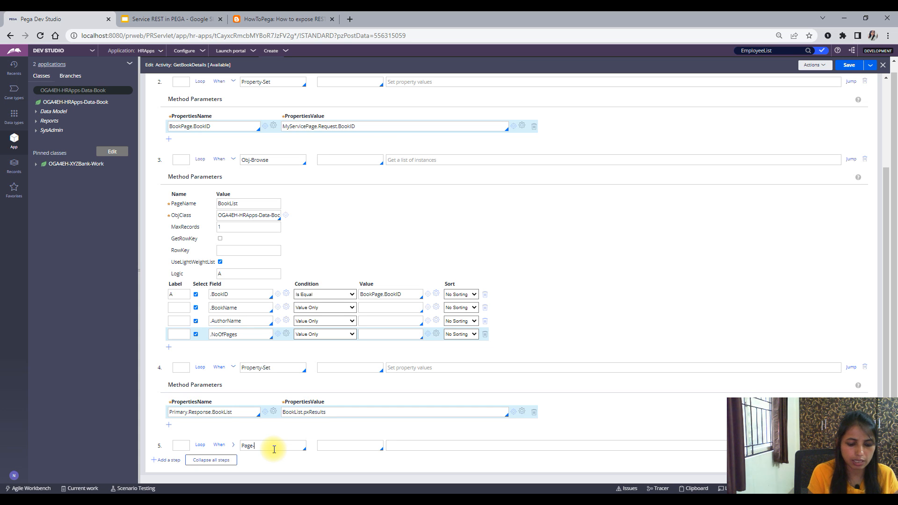
click(233, 446)
scroll(248, 458, down, 2)
click(229, 425)
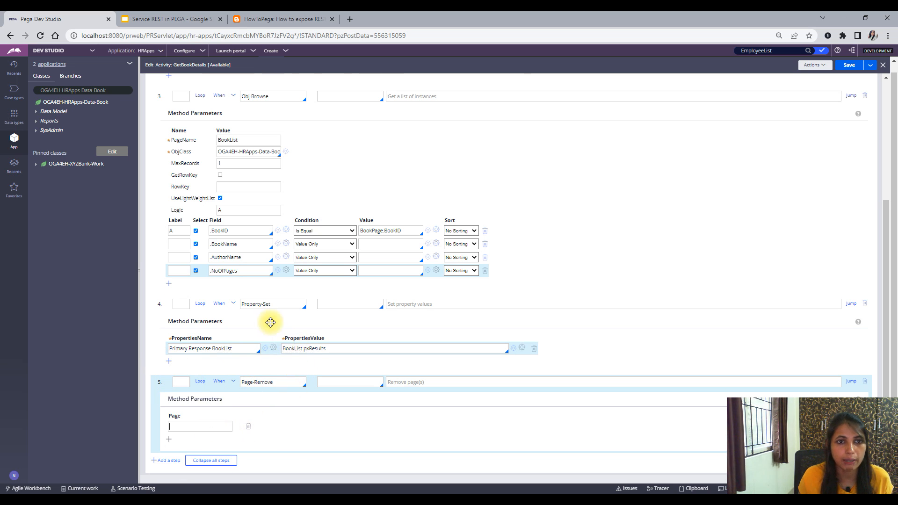
scroll(270, 322, up, 5)
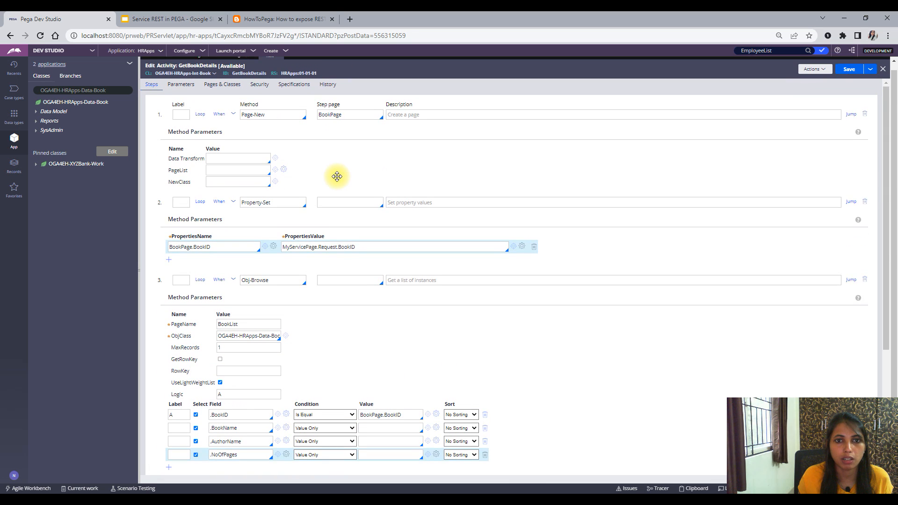
scroll(337, 177, up, 1)
scroll(284, 357, down, 5)
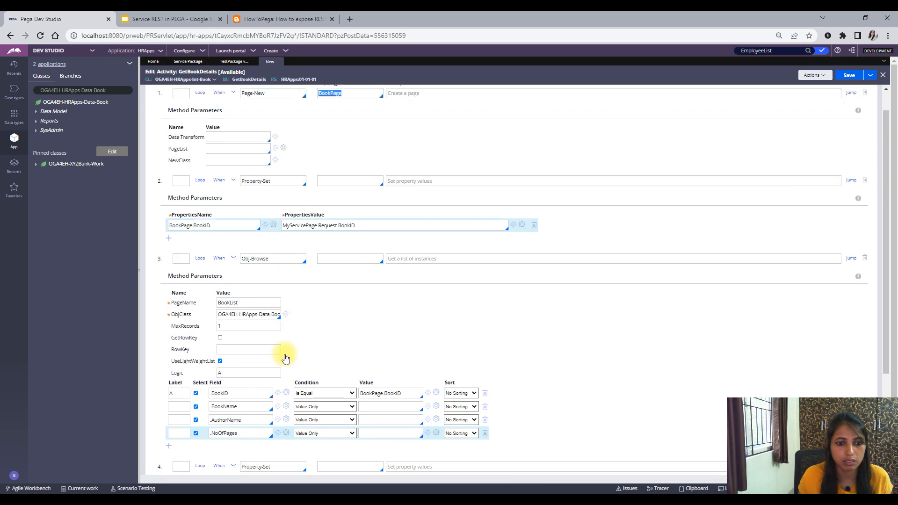
click(191, 427)
text(BookPage)
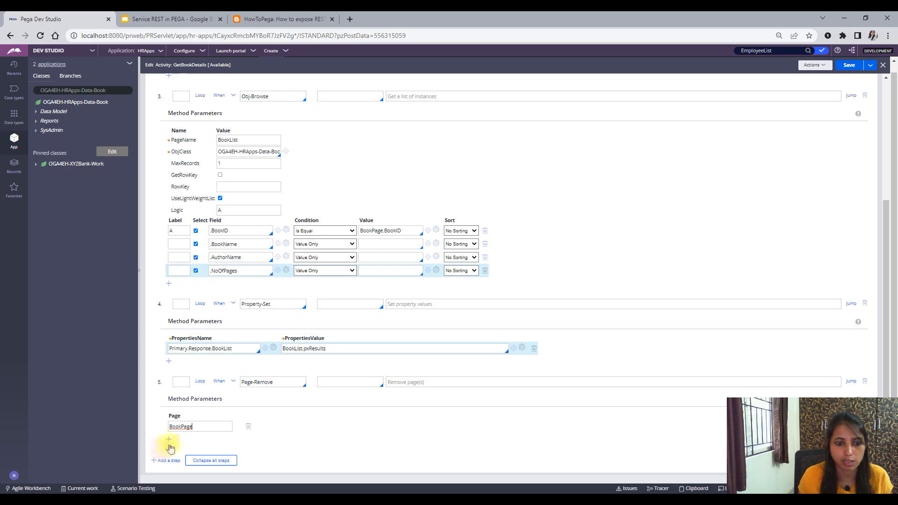
- Add BookList as a second page to remove in the Page-Remove step and save the activity
click(169, 439)
double_click(290, 349)
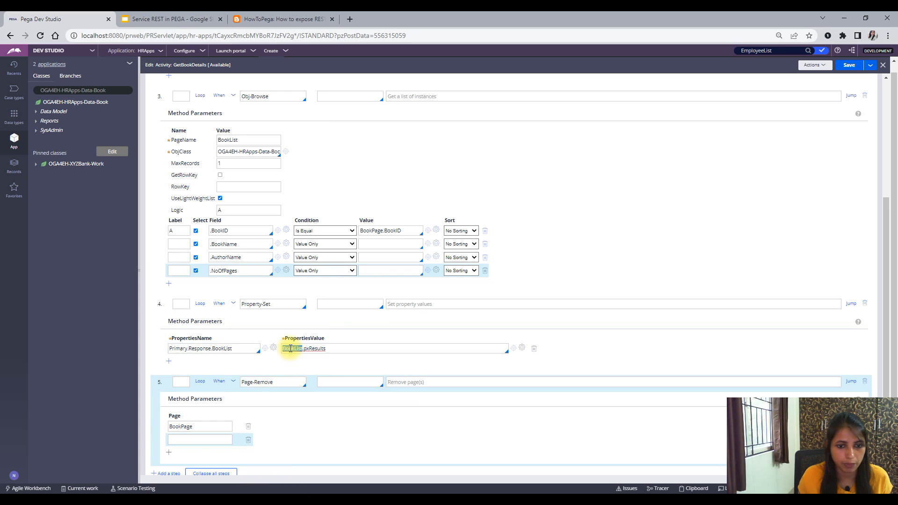
click(188, 440)
scroll(280, 315, up, 5)
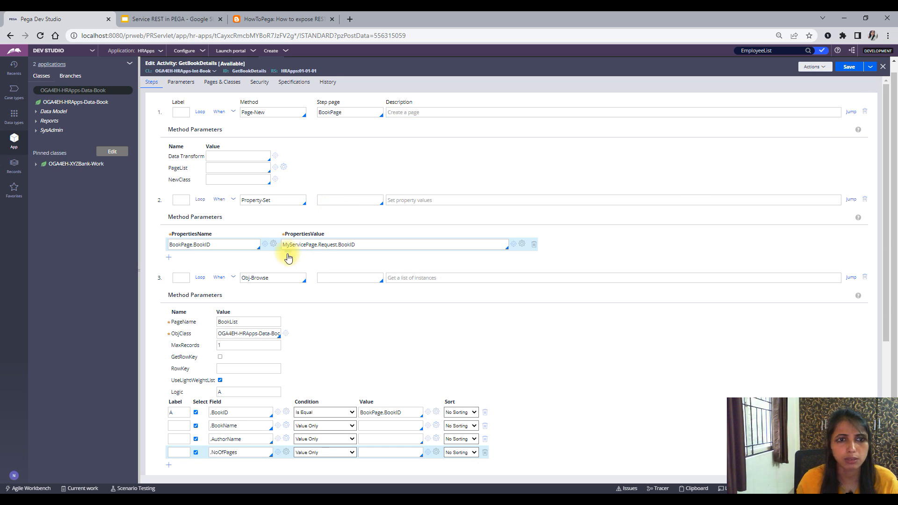
click(850, 67)
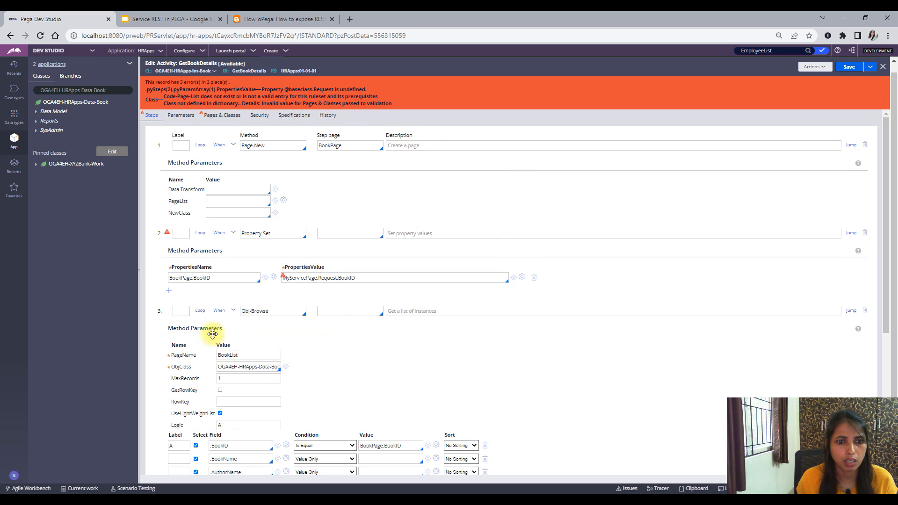
- Add MyServicePage as a new page name in the activity's Pages & Classes list
double_click(304, 278)
key(ctrl+c)
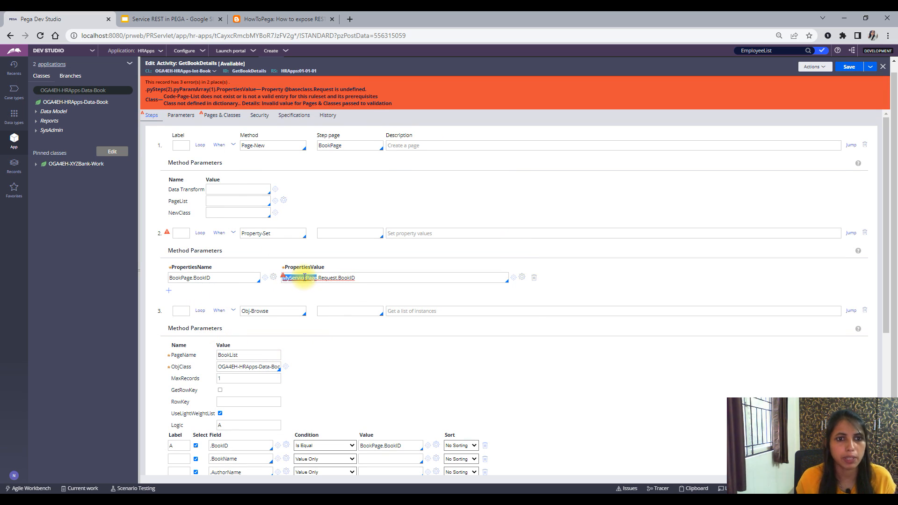
click(222, 115)
click(154, 186)
key(ctrl+v)
- Set the class of MyServicePage to OGA4EH-HRApps-Int-Book, copying the class name from the App explorer
click(92, 90)
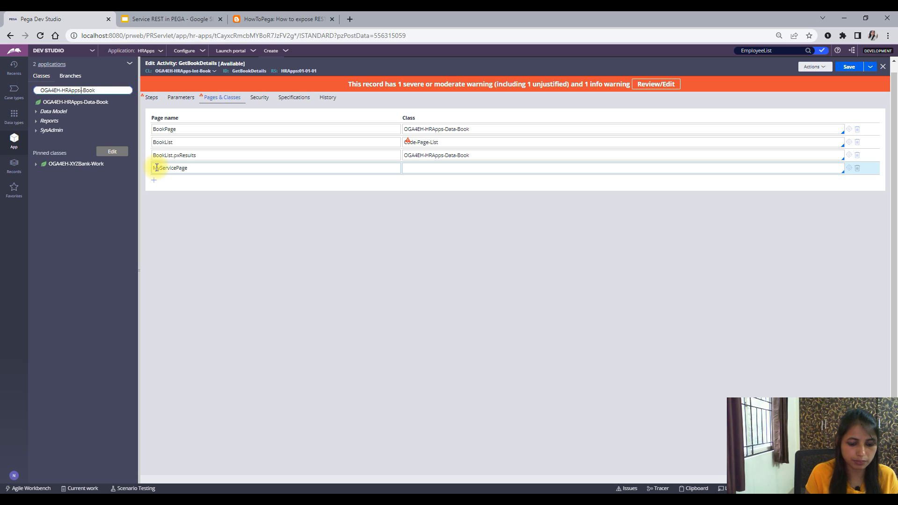
click(111, 89)
key(ctrl+a)
key(ctrl+c)
click(475, 168)
key(ctrl+v)
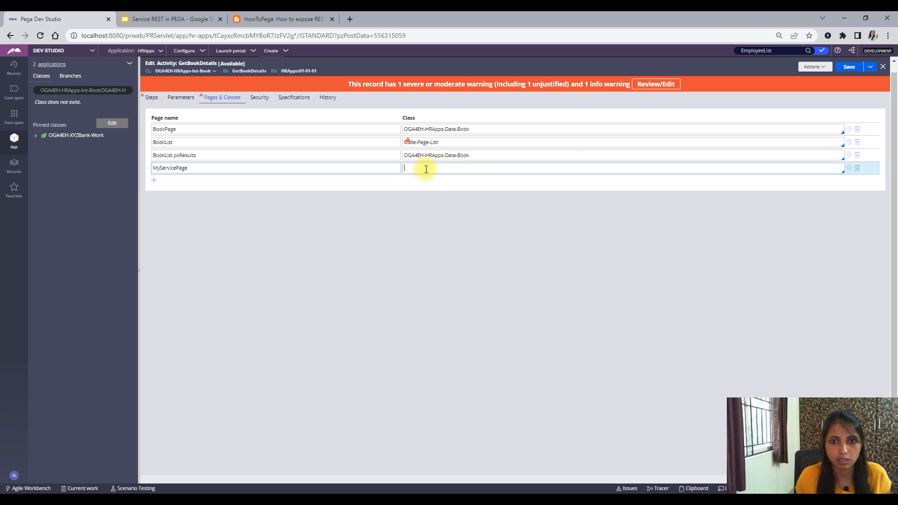
key(ctrl+v)
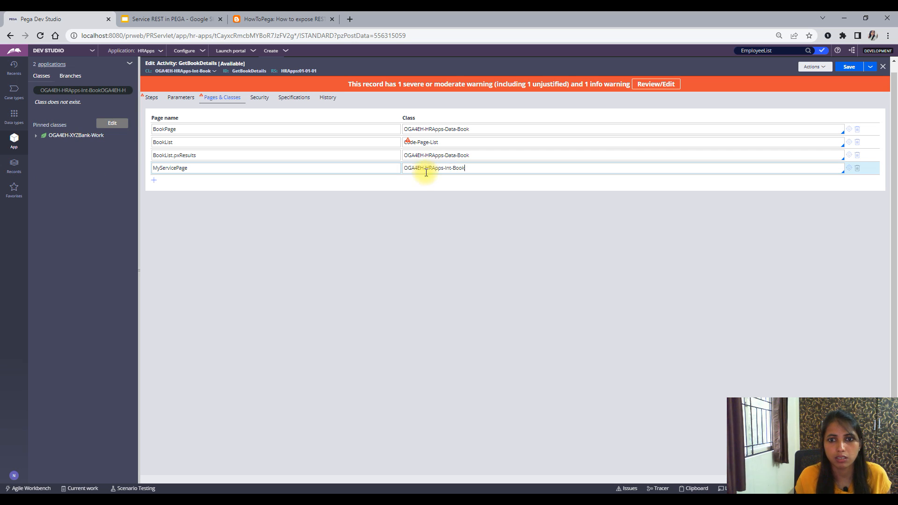
- Correct the class of the BookList page to Code-Pega-List, then save the activity and check it in
click(427, 141)
key(BackSpace)
key(BackSpace)
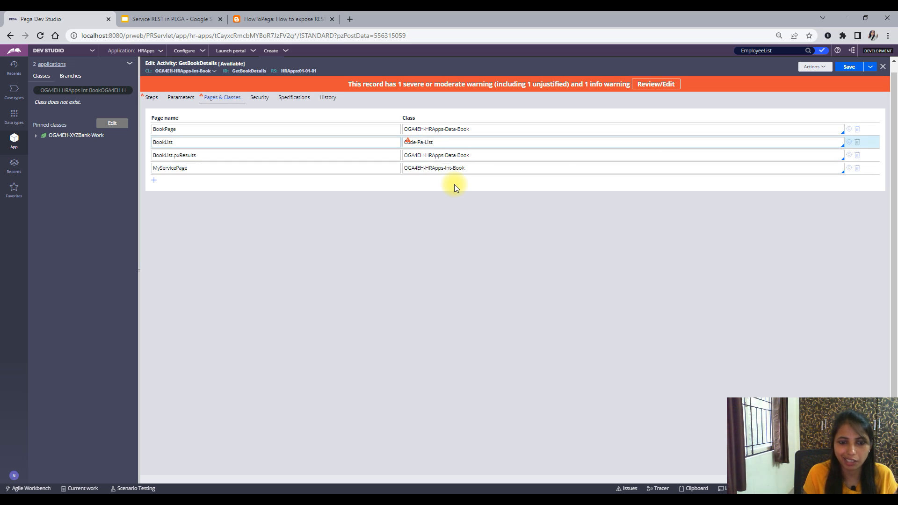
text(ga-)
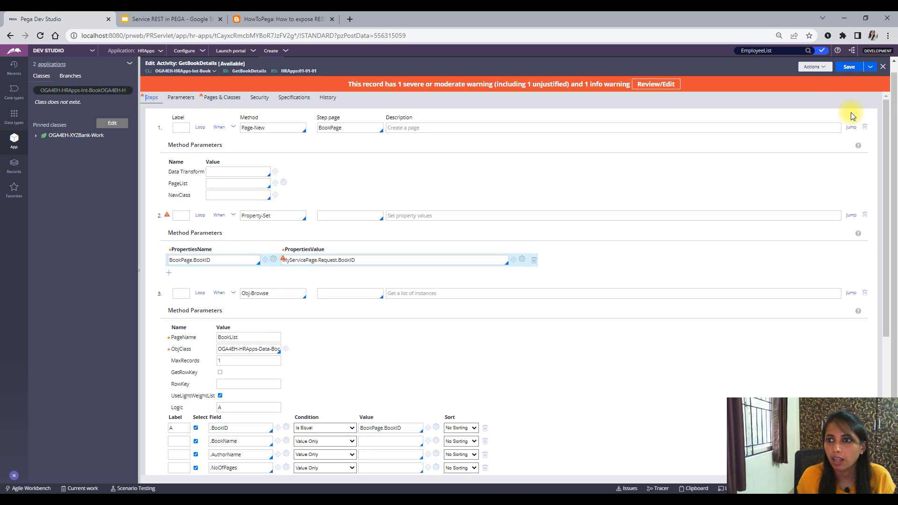
key(ctrl+s)
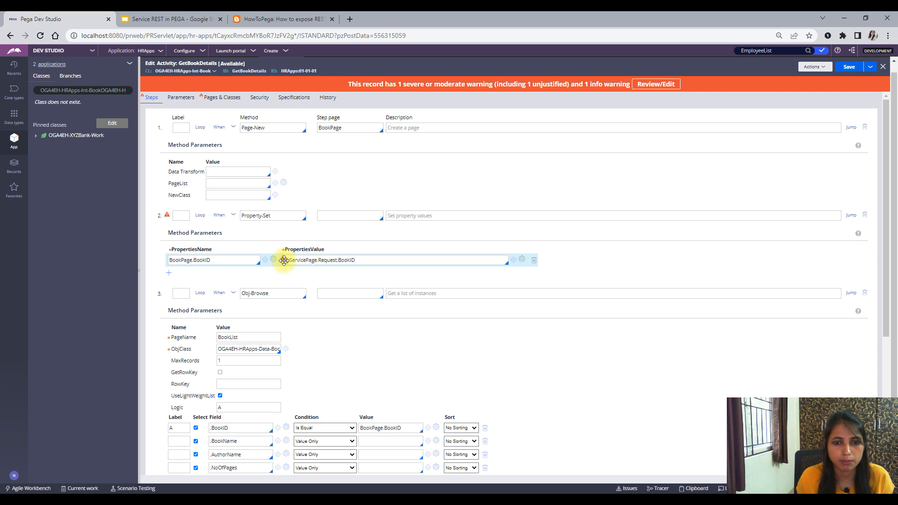
scroll(316, 331, down, 5)
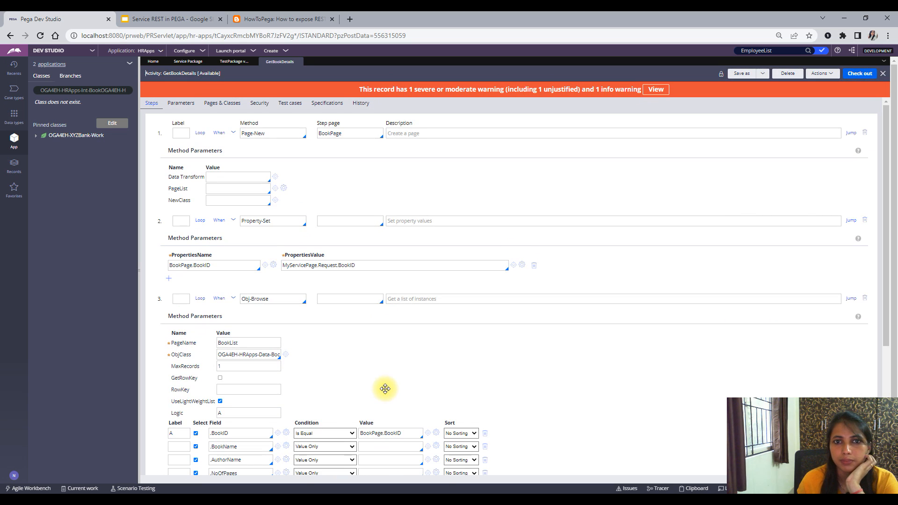
click(860, 75)
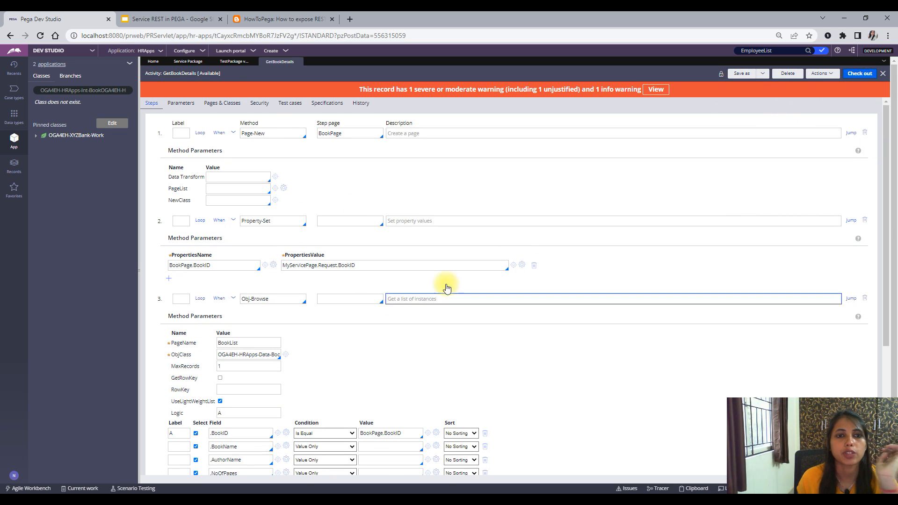
- Return to the GetBookDetails Service REST rule and save it with the GetBookDetails activity on its GET method
click(239, 65)
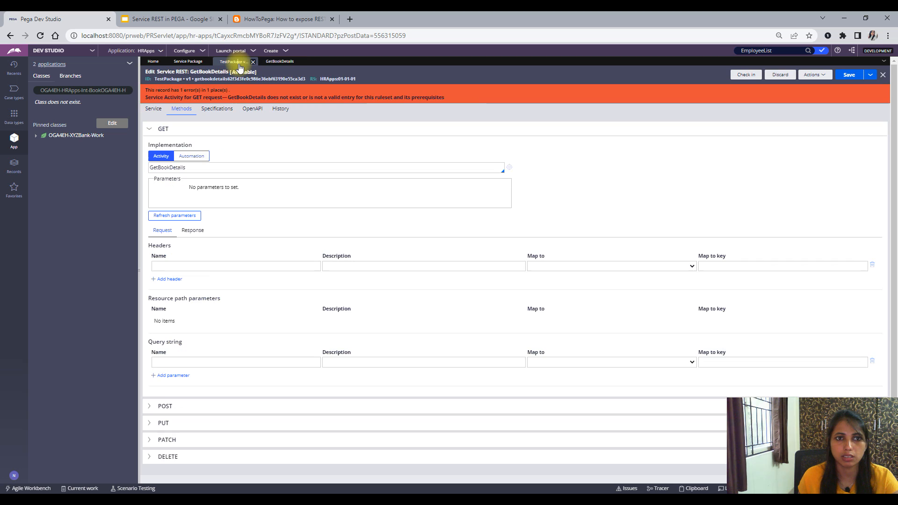
click(849, 75)
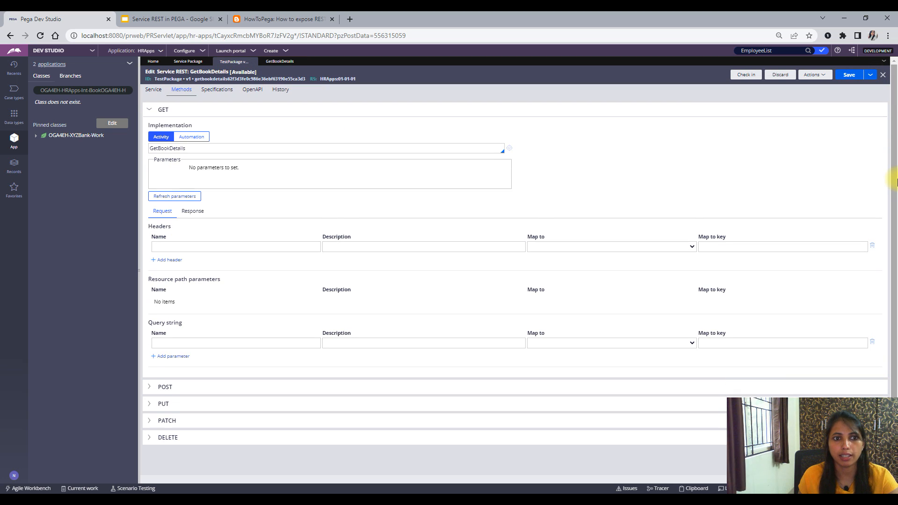
click(154, 90)
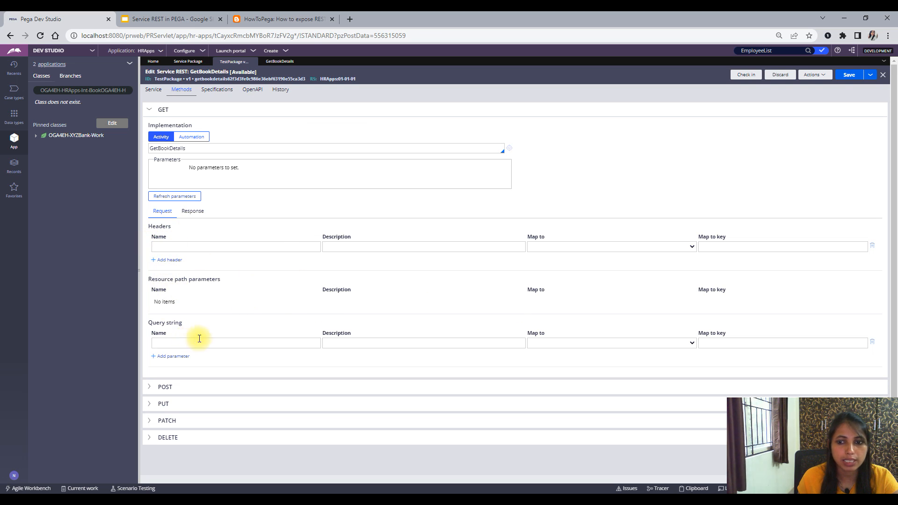
- Set the map-to key of the GET request's query string parameter to .Request.BookID
scroll(463, 338, down, 1)
click(725, 337)
text(.Re)
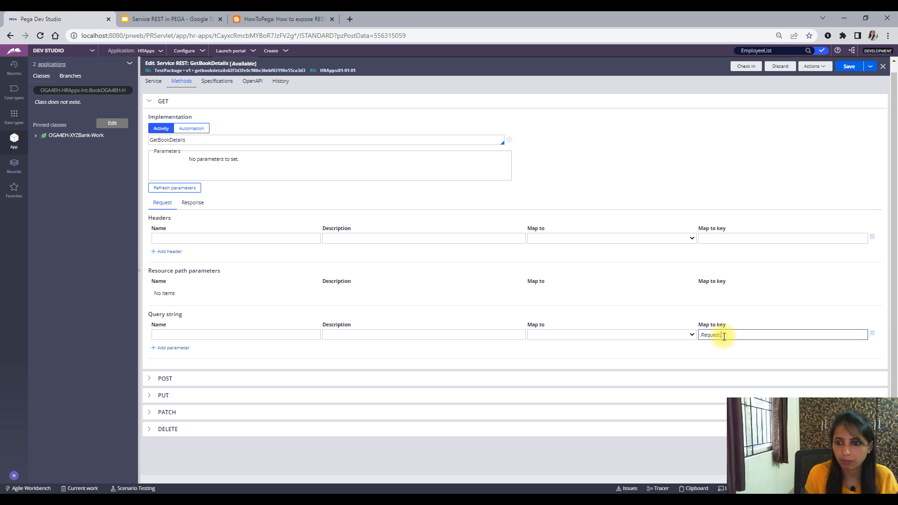
text(quest.)
key(BackSpace)
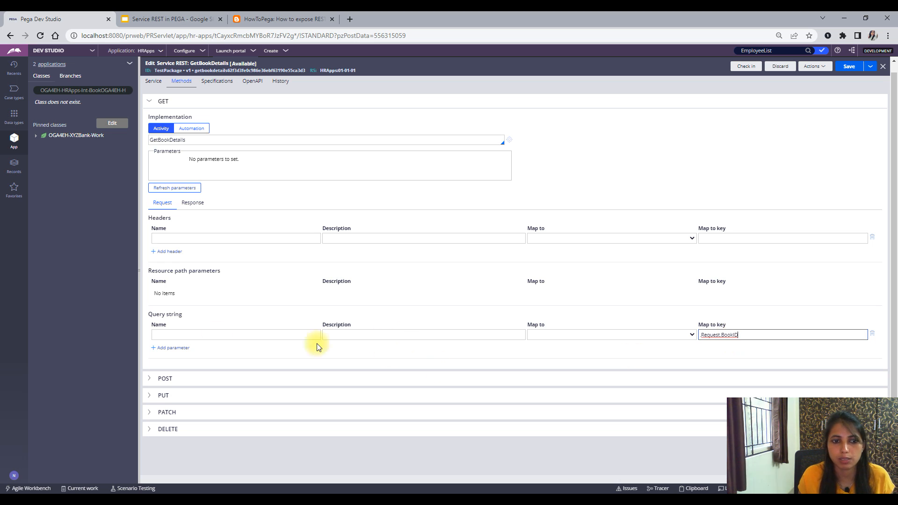
- Name the query string parameter BookID, give it the description BookID and map it to Clipboard
click(182, 334)
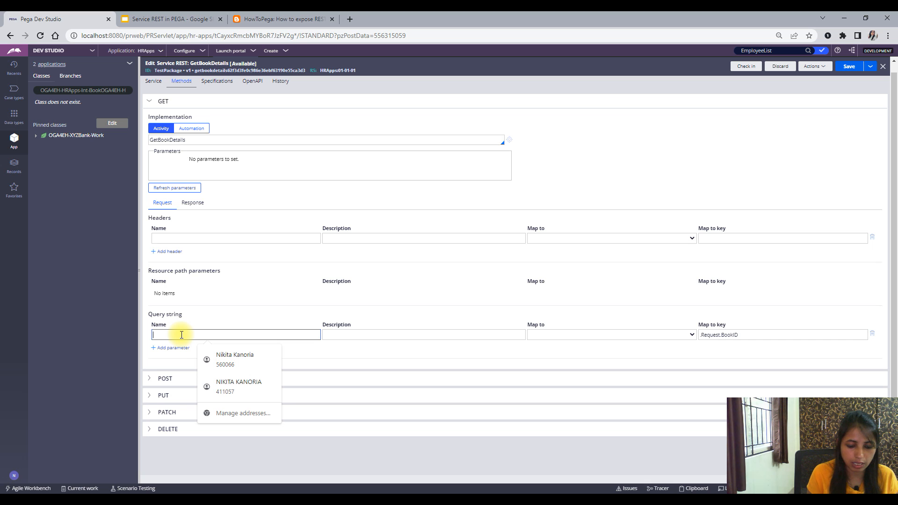
text(BookID)
click(423, 337)
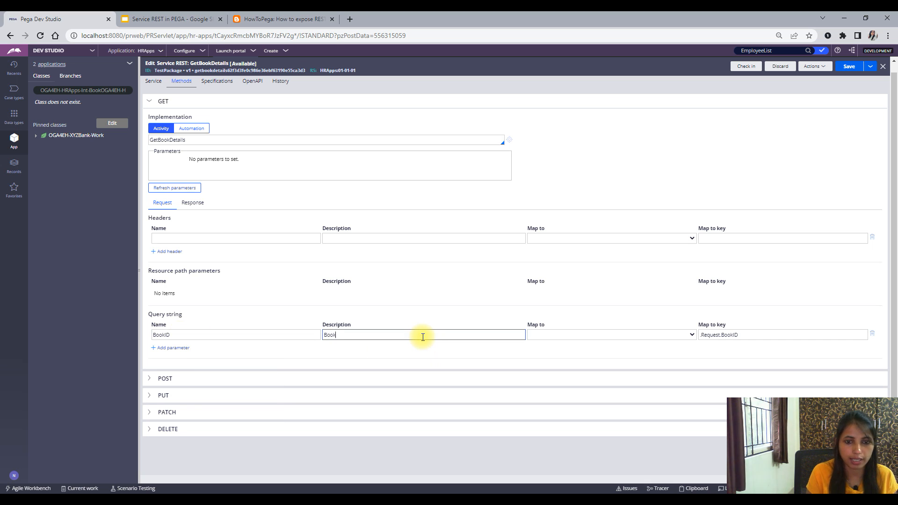
text(BookID)
click(563, 336)
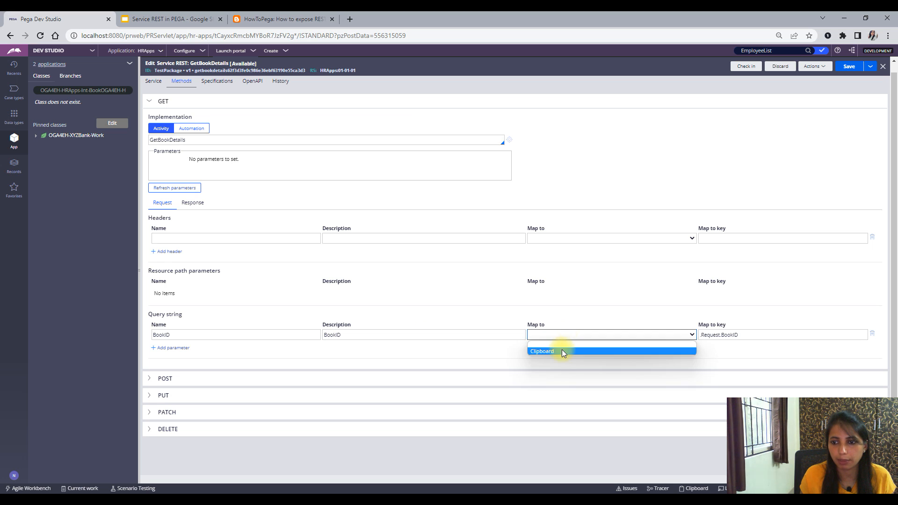
click(563, 349)
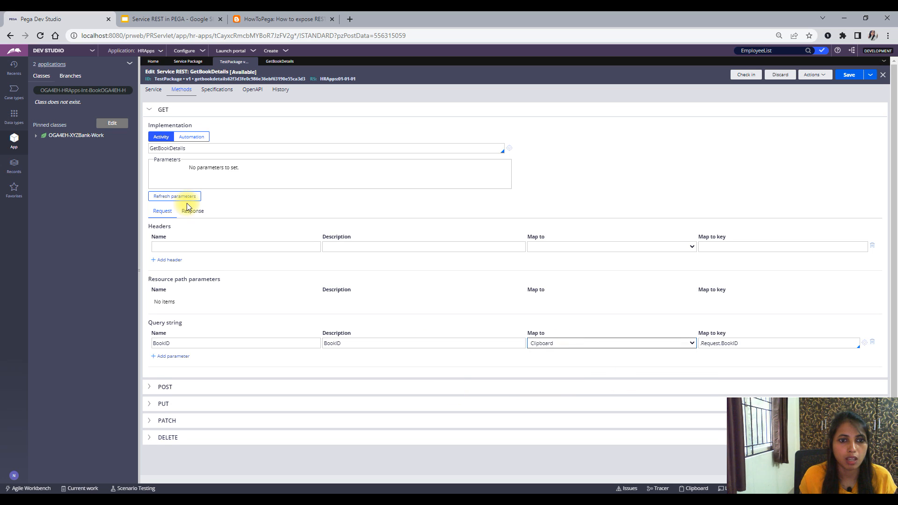
- In the GET response's message data, enter the description Response and map it from JSON
click(191, 212)
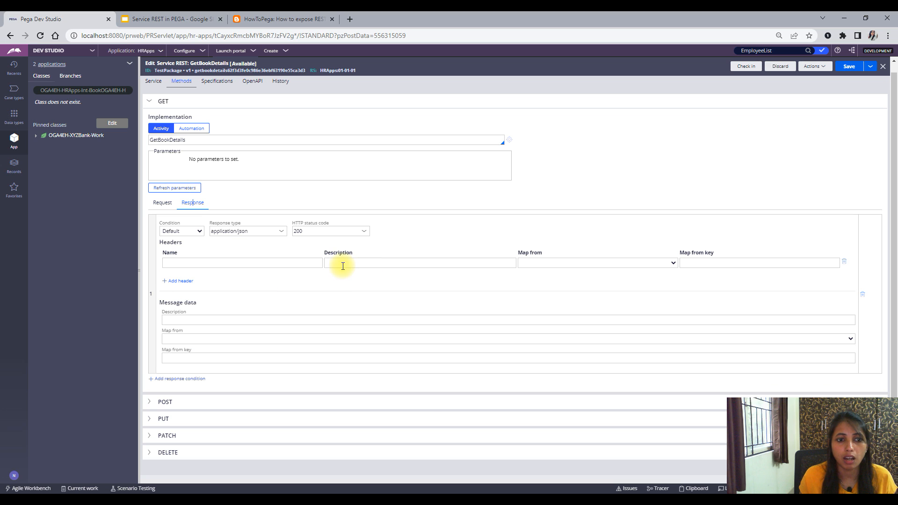
click(179, 319)
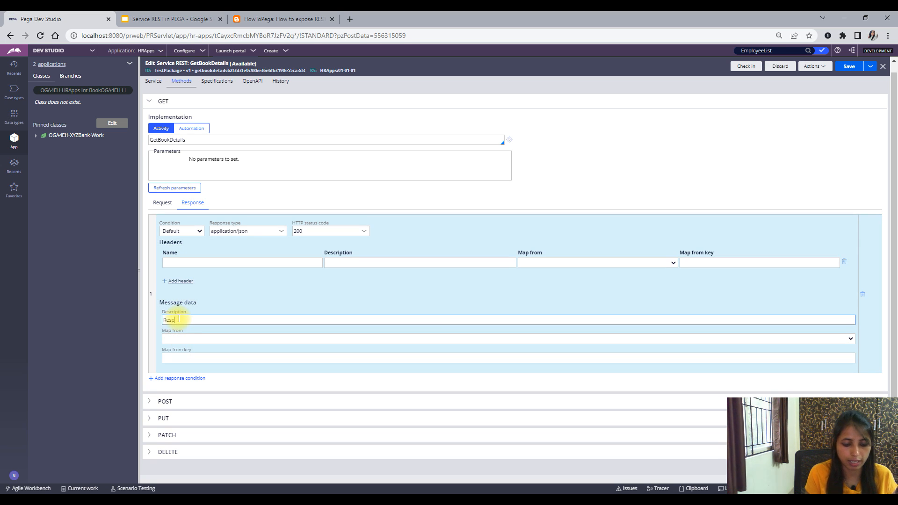
click(181, 339)
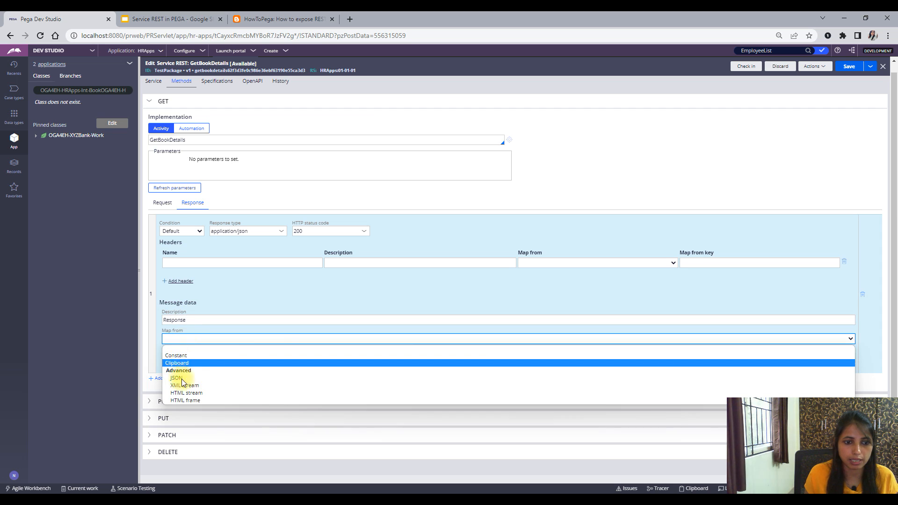
click(181, 373)
- Set the response message's map-from key to .Response.BookList and save the Service REST rule
click(174, 358)
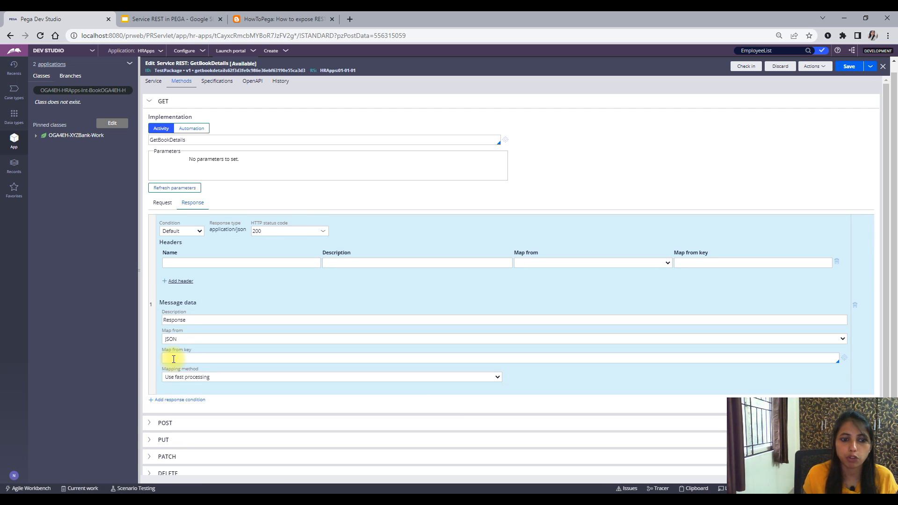
text(.Res)
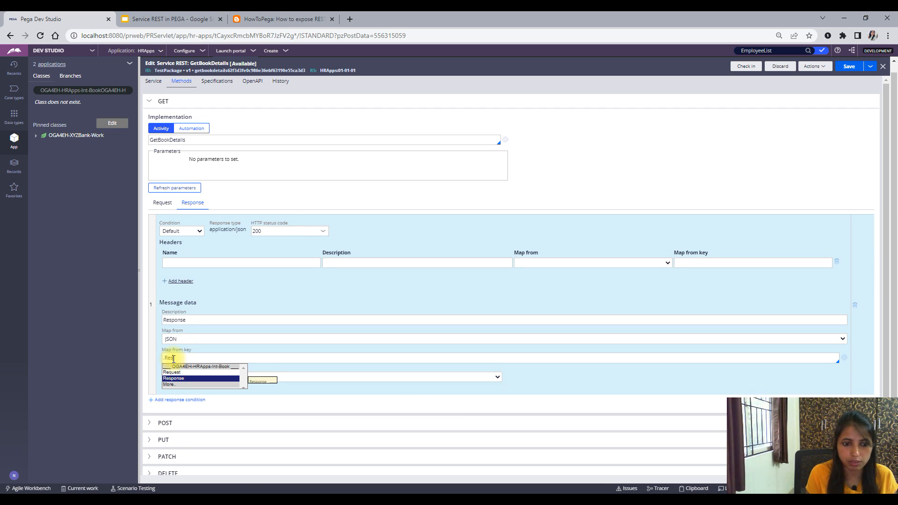
key(Return)
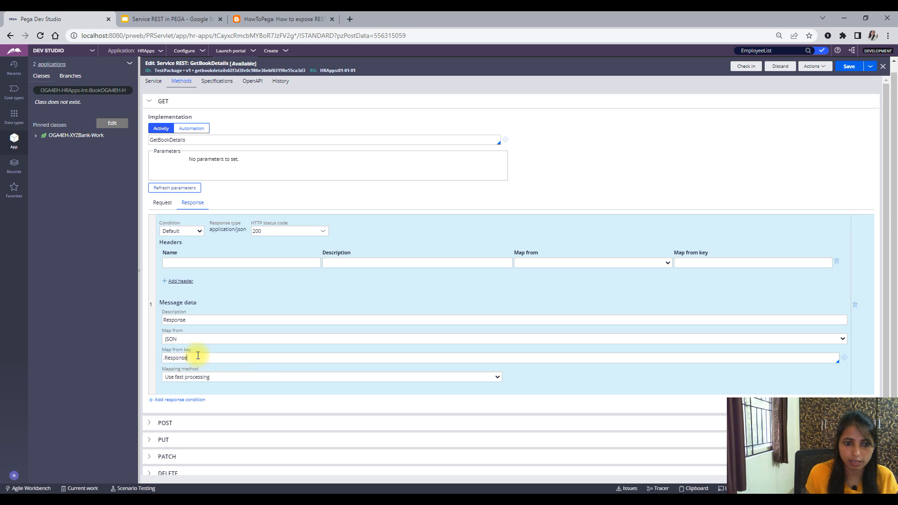
text(.)
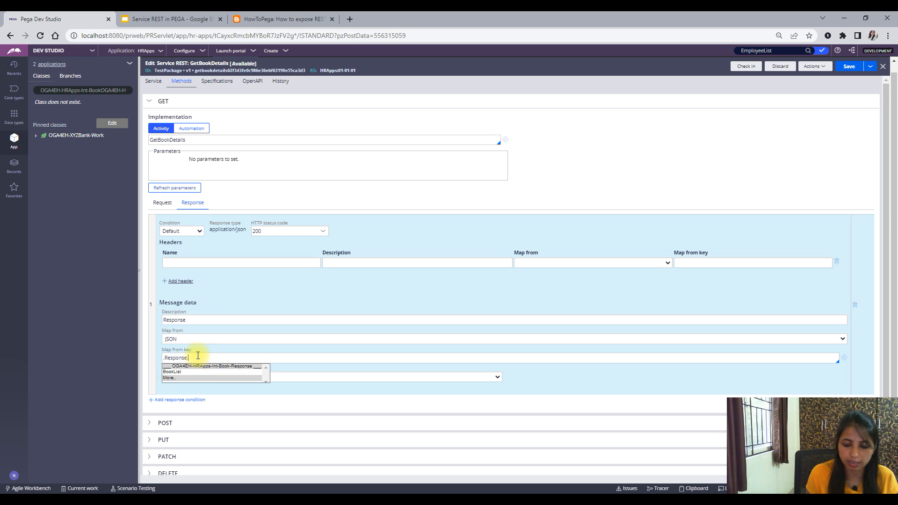
key(Up)
key(Return)
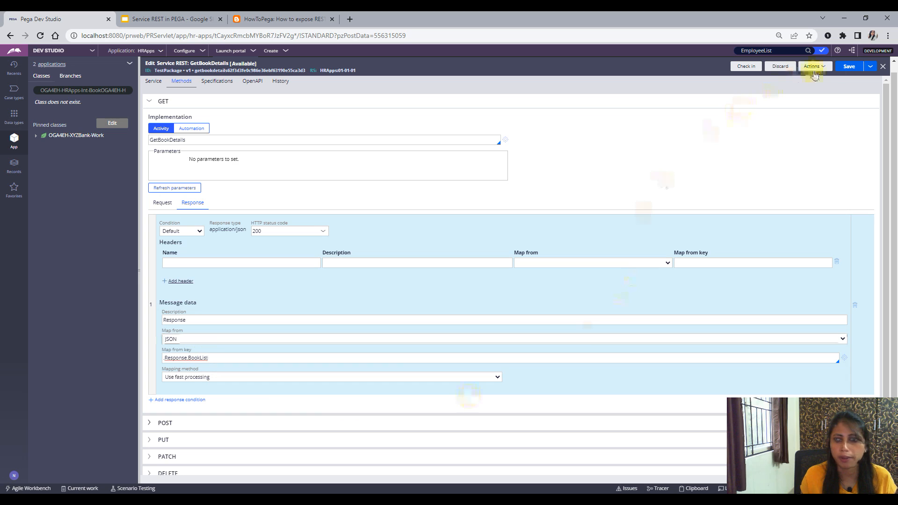
key(ctrl+s)
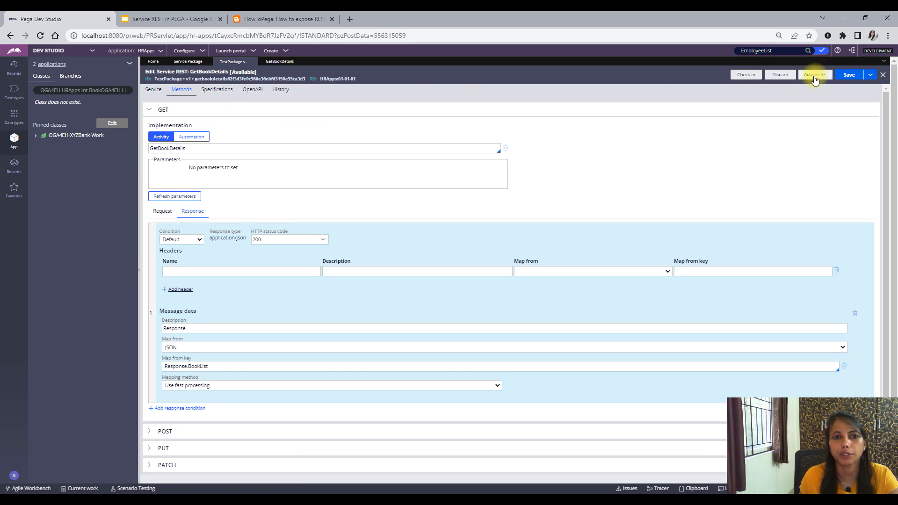
- Look up the stored records of the Book data type and return to the Service REST rule
click(14, 118)
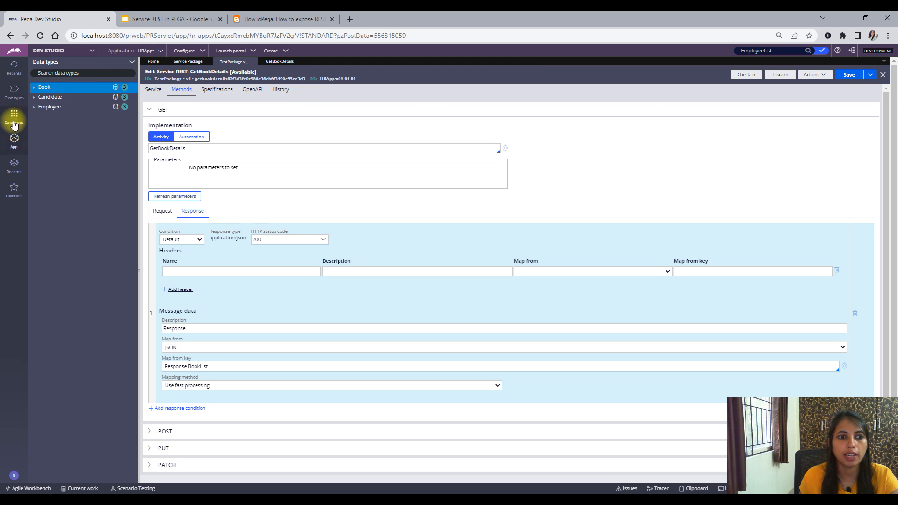
click(115, 87)
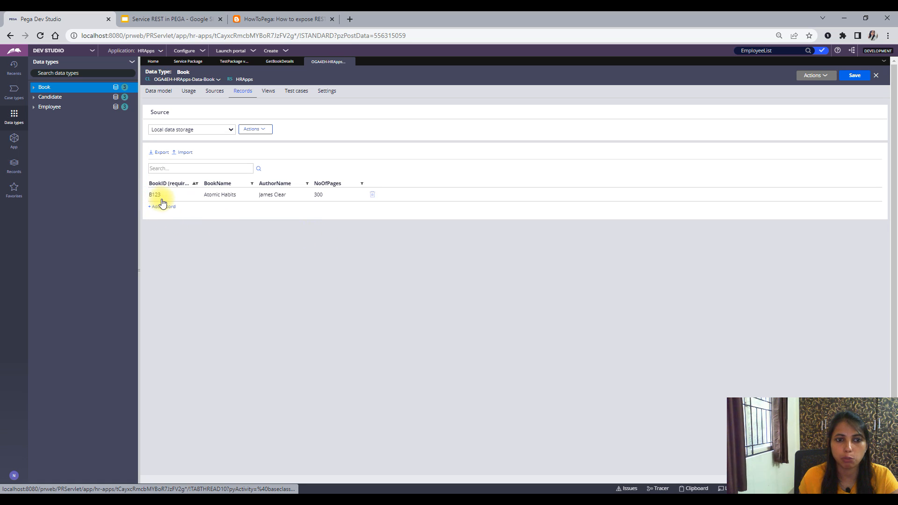
click(233, 62)
- Run the Service REST rule as a GET simulation with the BookID query string value B123
click(819, 74)
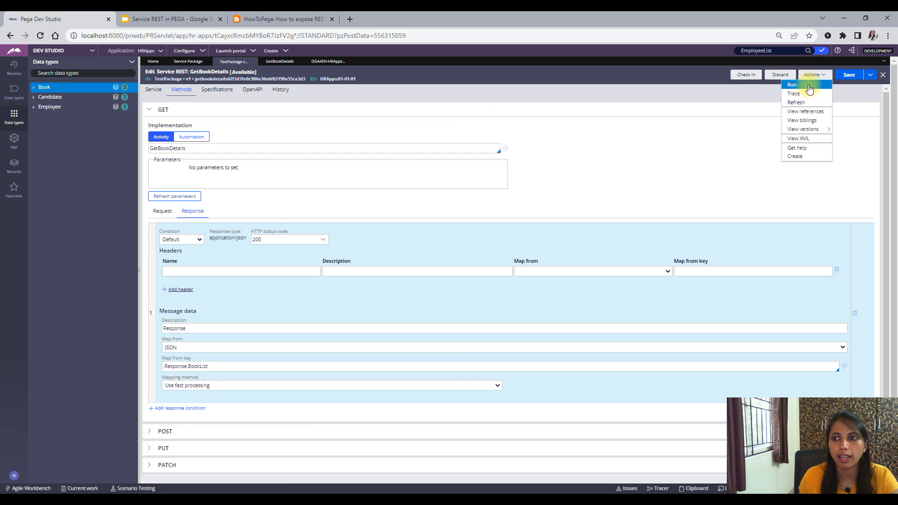
click(793, 85)
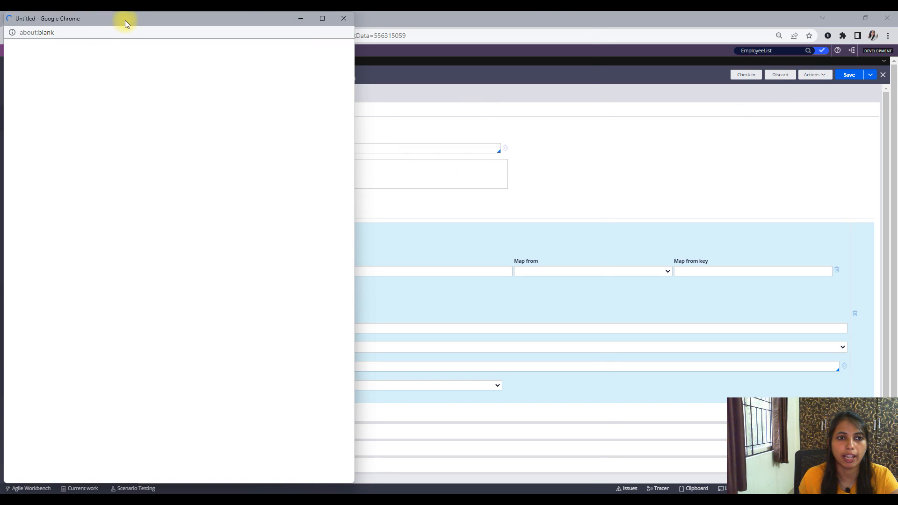
drag(125, 21, 364, 22)
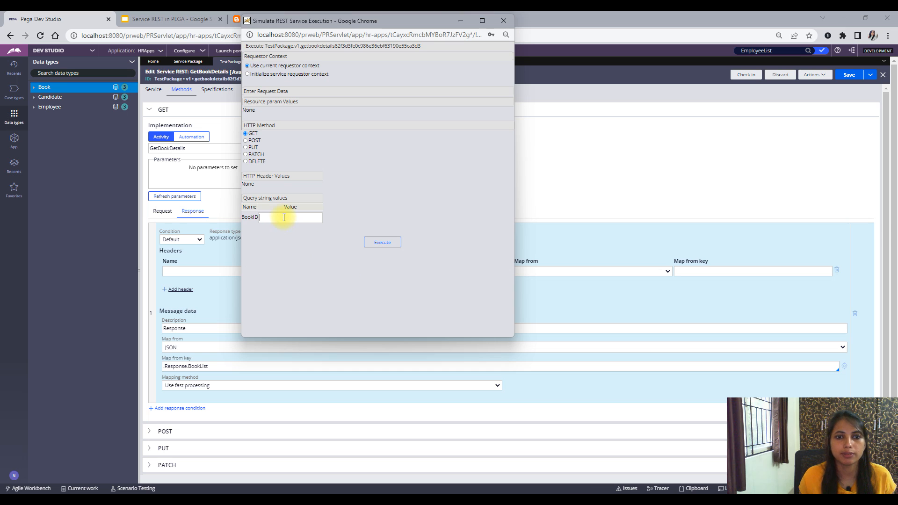
click(284, 218)
text(B123)
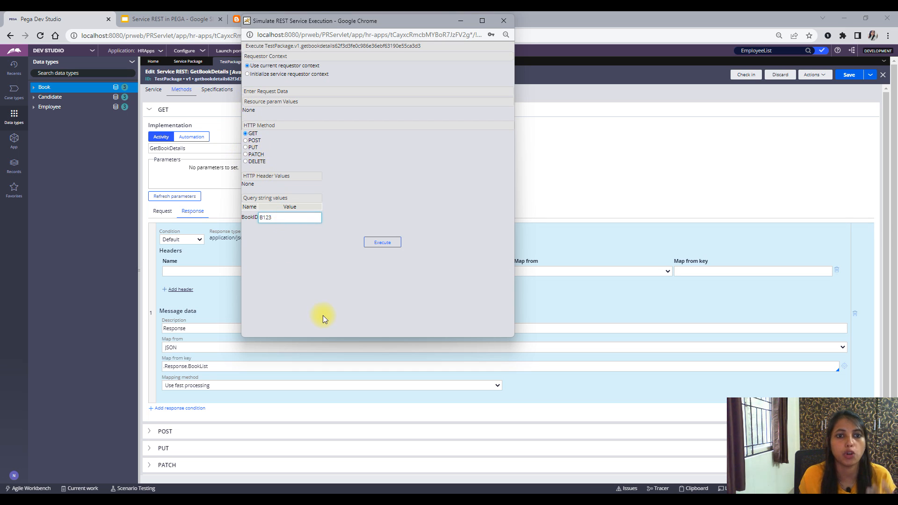
click(382, 242)
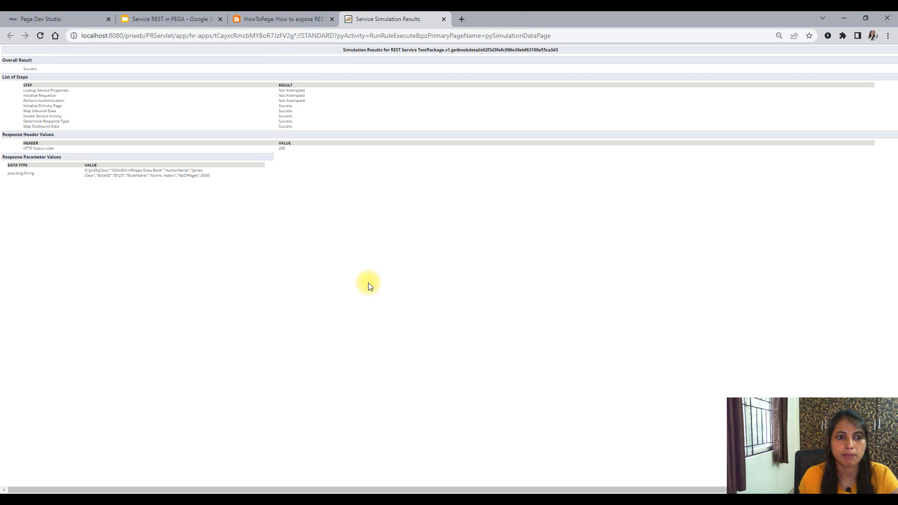
- Examine the response parameter values in the simulation results, then close the results and return to Pega Dev Studio
drag(85, 171, 210, 180)
click(182, 210)
double_click(203, 170)
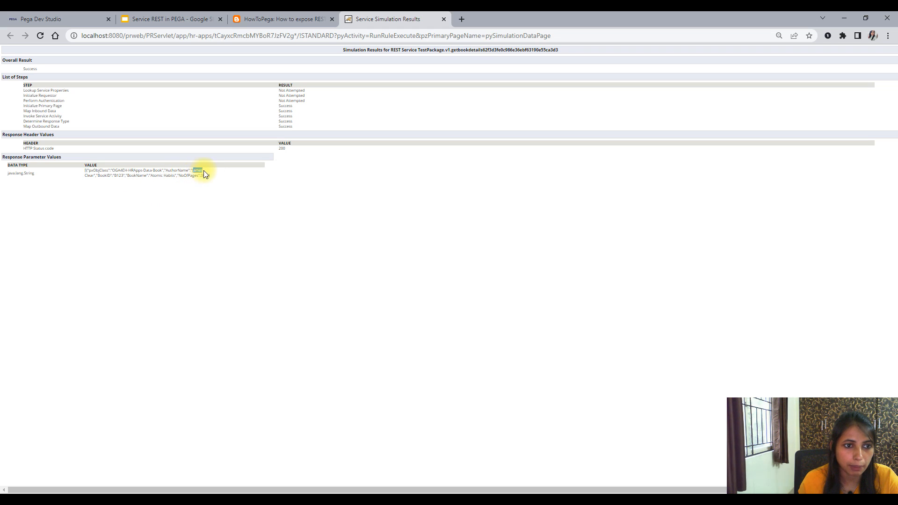
click(98, 176)
drag(98, 176, 220, 176)
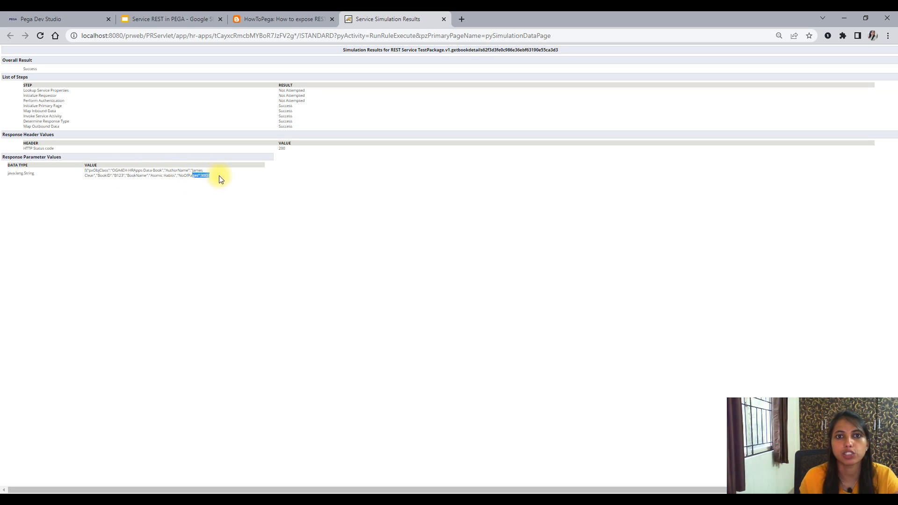
click(444, 20)
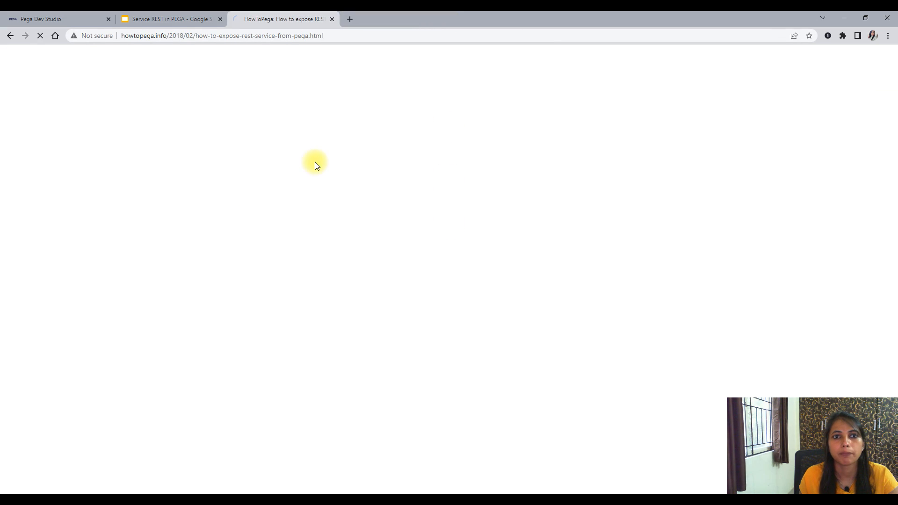
click(155, 21)
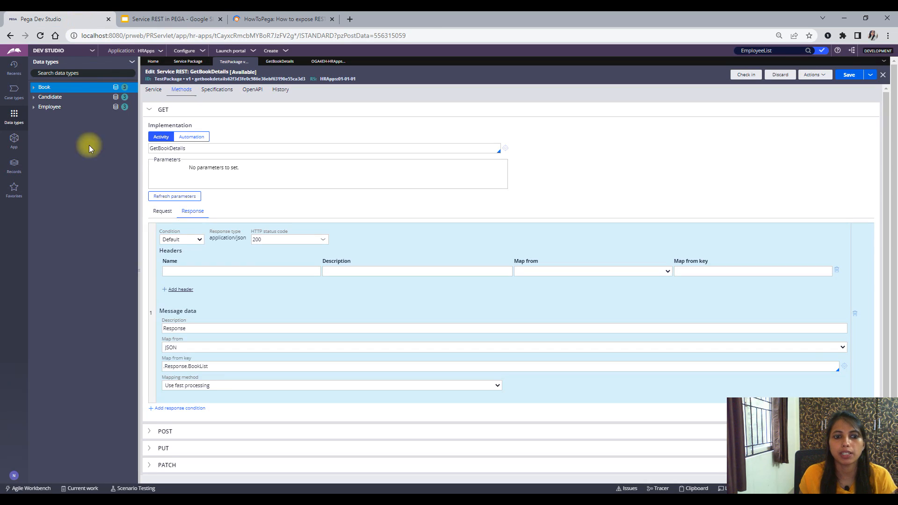